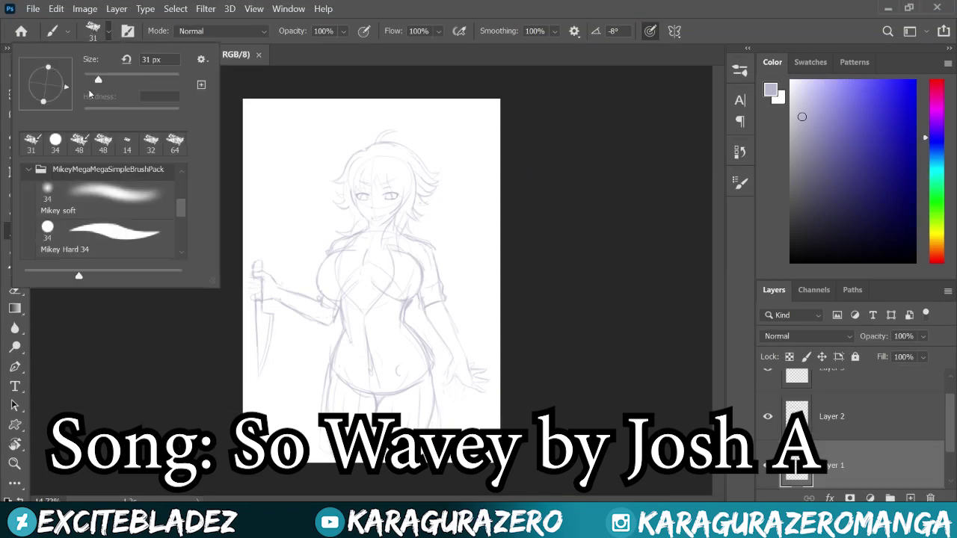
Choose a ~15 px inking brush and ink the top-right hair outline on Layer 4
{"action": "left_click", "coordinate": [93, 31]}
{"action": "left_click", "coordinate": [104, 237]}
{"action": "left_click_drag", "start_coordinate": [93, 82], "coordinate": [89, 82]}
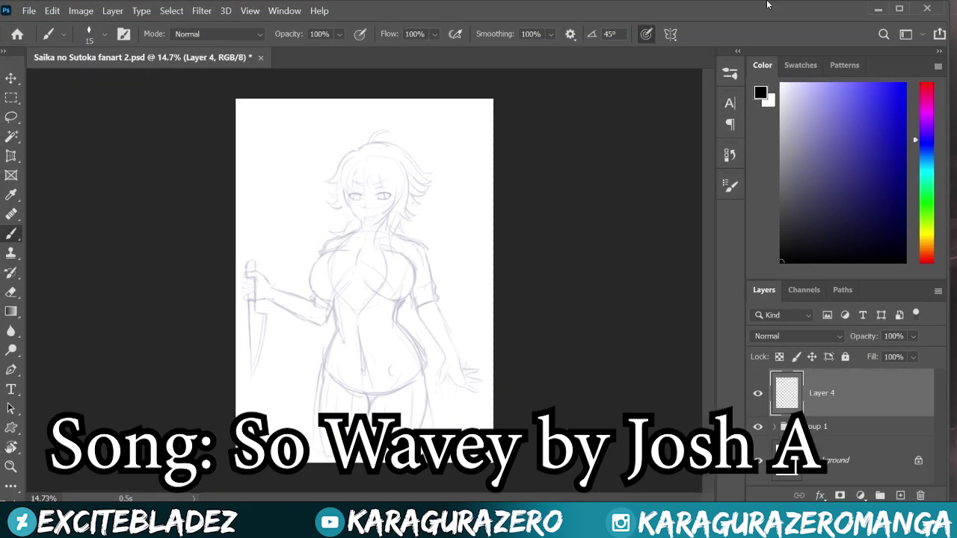
{"action": "scroll", "coordinate": [388, 123], "scroll_direction": "up", "scroll_amount": 5}
{"action": "left_click_drag", "start_coordinate": [290, 171], "coordinate": [342, 194]}
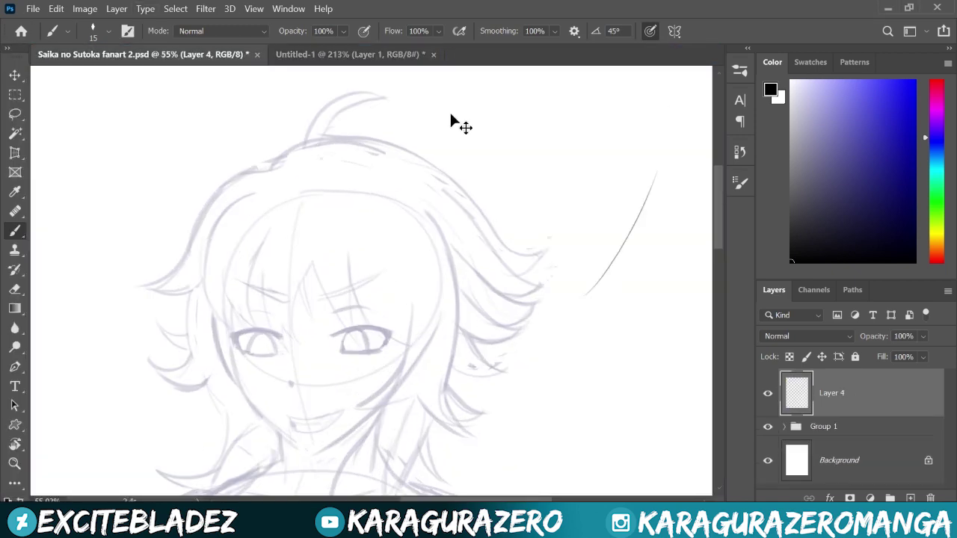
{"action": "key", "text": "ctrl+z"}
{"action": "left_click_drag", "start_coordinate": [367, 136], "coordinate": [467, 205]}
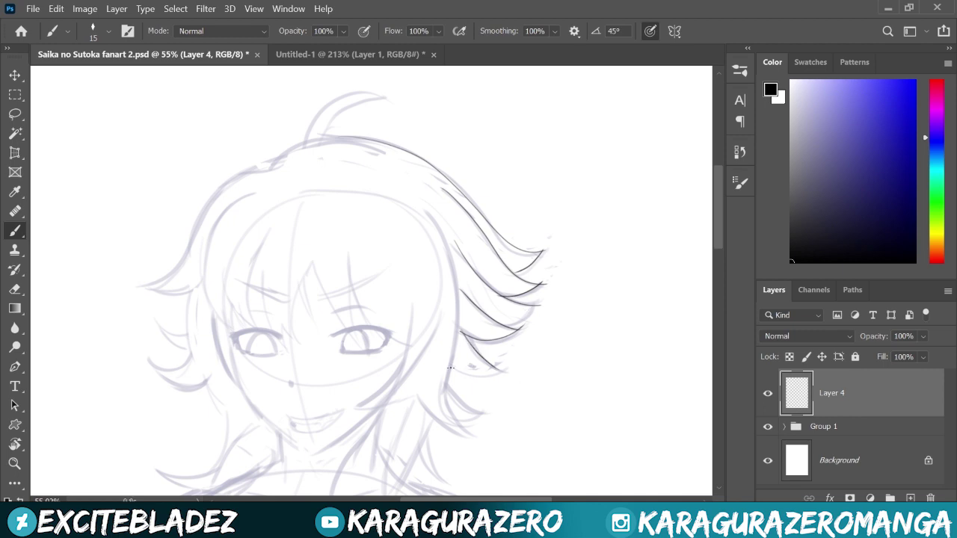
Ink the left hair outline and the long strands beside the face and over the shoulder
{"action": "left_click_drag", "start_coordinate": [277, 158], "coordinate": [137, 290]}
{"action": "left_click_drag", "start_coordinate": [149, 357], "coordinate": [204, 387]}
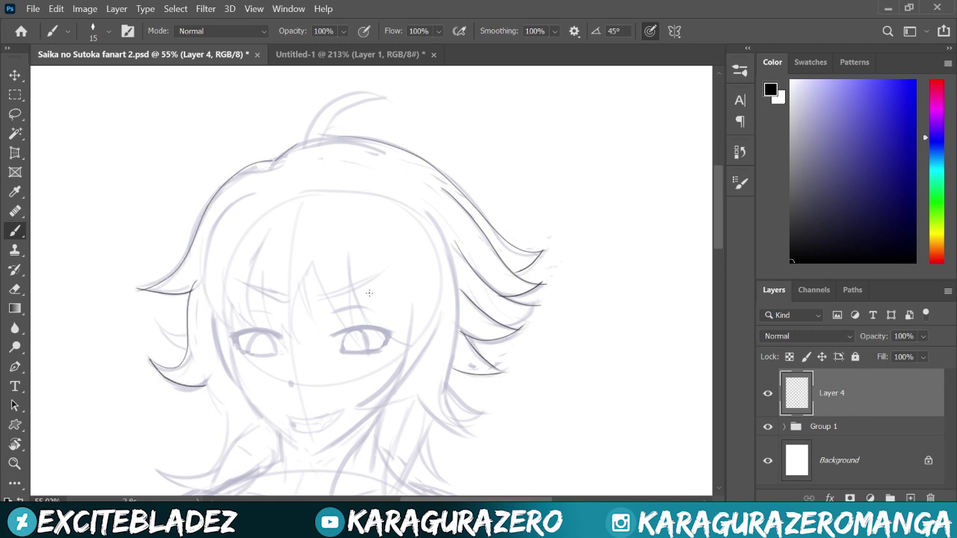
{"action": "scroll", "coordinate": [132, 289], "scroll_direction": "down", "scroll_amount": 2}
{"action": "scroll", "coordinate": [132, 288], "scroll_direction": "up", "scroll_amount": 2}
{"action": "left_click_drag", "start_coordinate": [502, 131], "coordinate": [529, 353]}
{"action": "left_click_drag", "start_coordinate": [483, 188], "coordinate": [418, 325]}
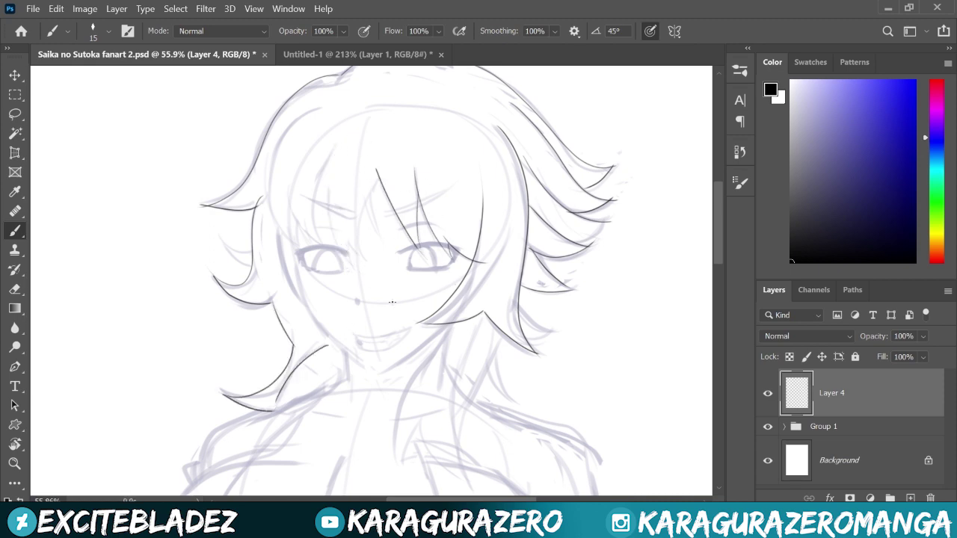
{"action": "scroll", "coordinate": [392, 302], "scroll_direction": "down", "scroll_amount": 3}
{"action": "left_click_drag", "start_coordinate": [534, 112], "coordinate": [469, 265]}
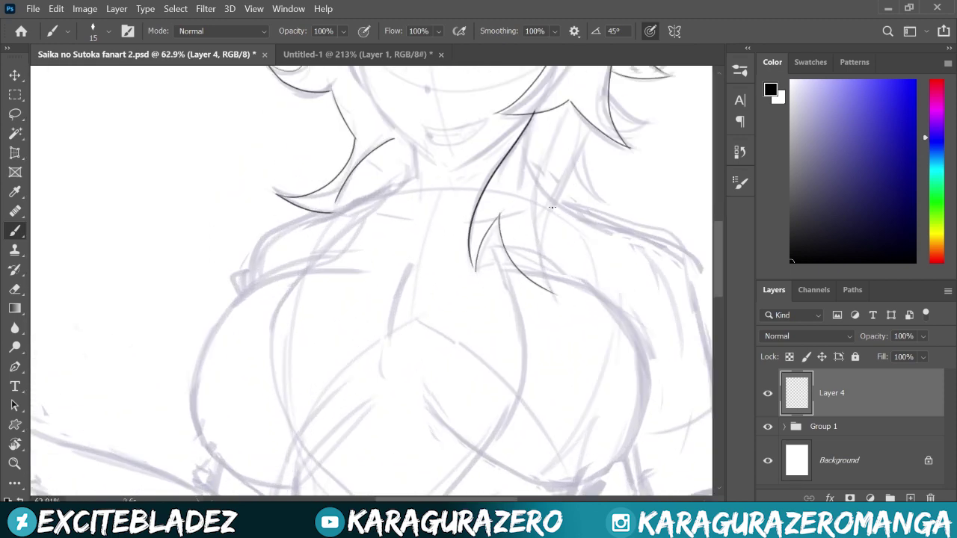
{"action": "left_click_drag", "start_coordinate": [575, 159], "coordinate": [553, 303]}
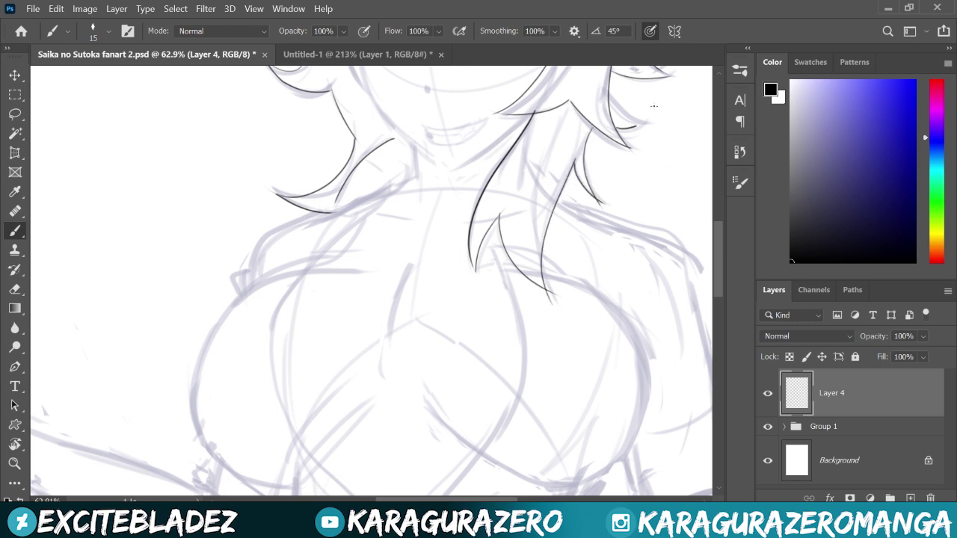
{"action": "scroll", "coordinate": [593, 176], "scroll_direction": "down", "scroll_amount": 3}
{"action": "scroll", "coordinate": [359, 284], "scroll_direction": "up", "scroll_amount": 3}
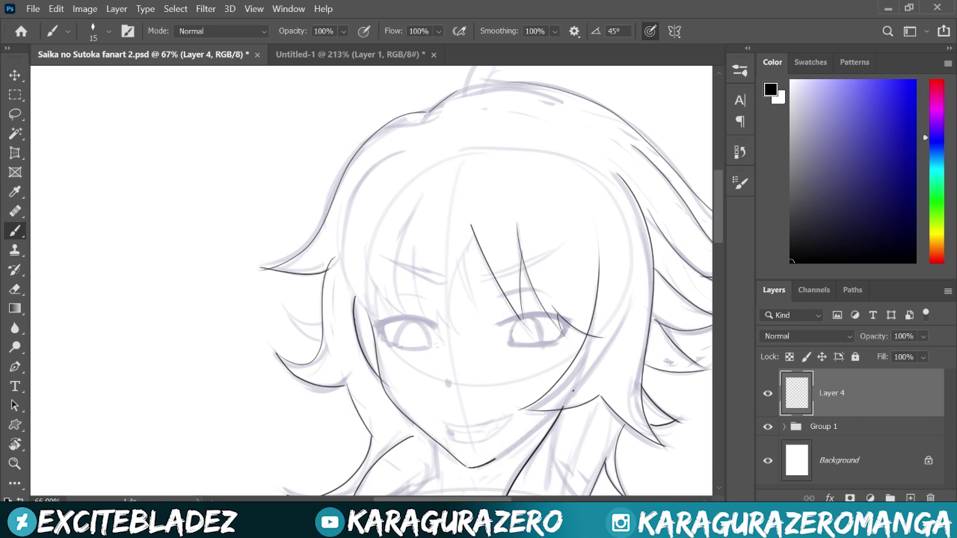
Ink the bangs falling over the left eye and a strand between the eyes
{"action": "left_click_drag", "start_coordinate": [405, 144], "coordinate": [374, 314]}
{"action": "left_click_drag", "start_coordinate": [366, 231], "coordinate": [405, 322]}
{"action": "left_click_drag", "start_coordinate": [454, 288], "coordinate": [449, 335]}
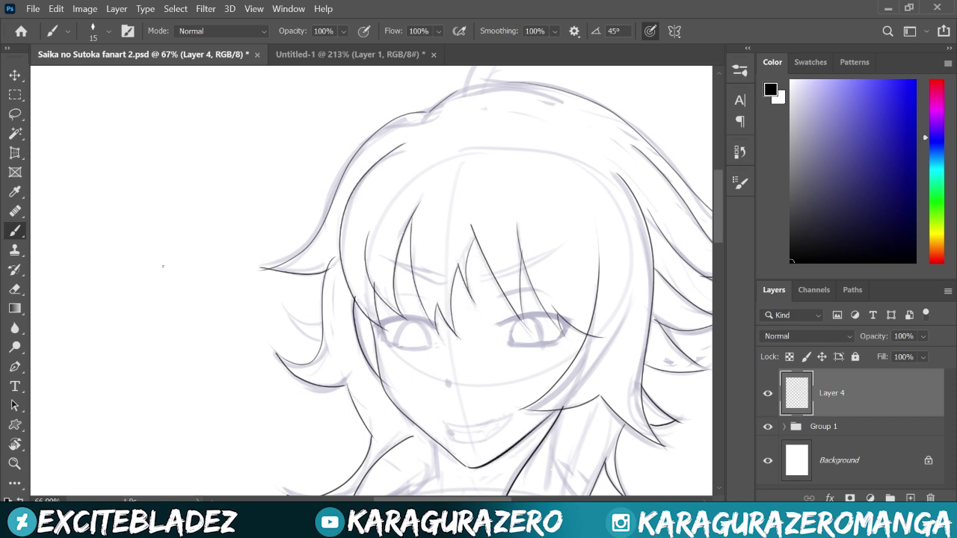
{"action": "scroll", "coordinate": [583, 312], "scroll_direction": "up", "scroll_amount": 2}
{"action": "scroll", "coordinate": [438, 132], "scroll_direction": "up", "scroll_amount": 3}
Ink the cowlick on top of the head with its base line
{"action": "left_click_drag", "start_coordinate": [444, 253], "coordinate": [584, 166]}
{"action": "mouse_move", "coordinate": [584, 168]}
{"action": "left_mouse_down"}
{"action": "mouse_move", "coordinate": [476, 243]}
{"action": "mouse_move", "coordinate": [526, 236]}
{"action": "left_mouse_up"}
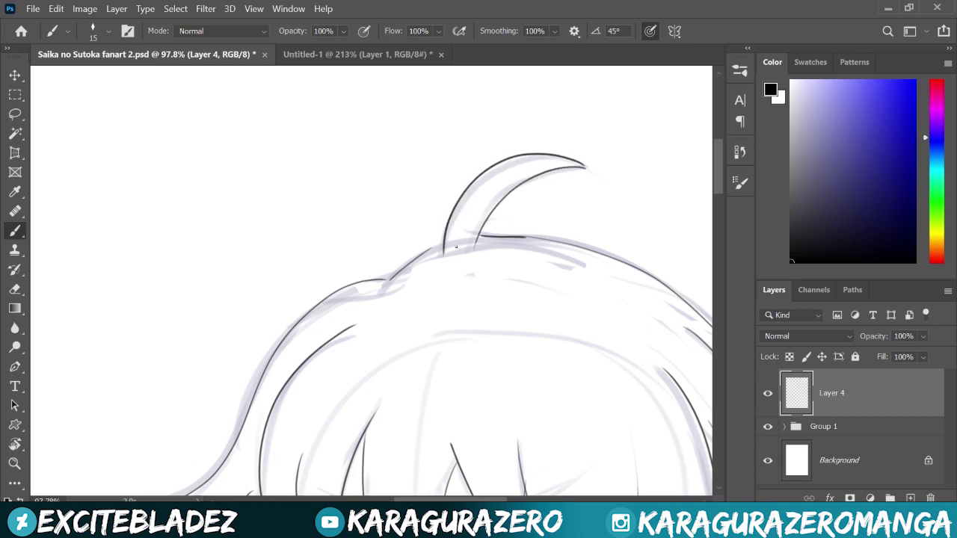
{"action": "scroll", "coordinate": [533, 236], "scroll_direction": "down", "scroll_amount": 4}
{"action": "scroll", "coordinate": [555, 262], "scroll_direction": "up", "scroll_amount": 2}
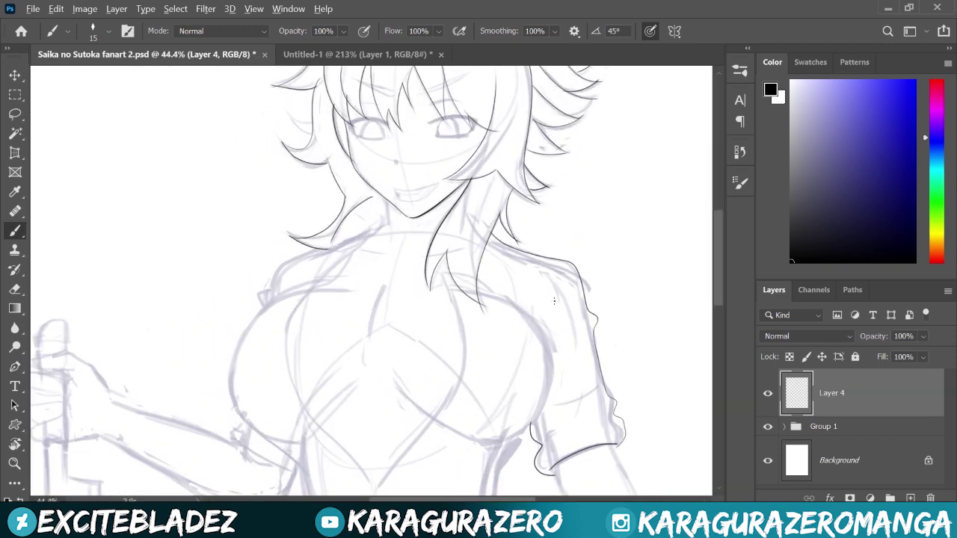
{"action": "scroll", "coordinate": [366, 97], "scroll_direction": "up", "scroll_amount": 6}
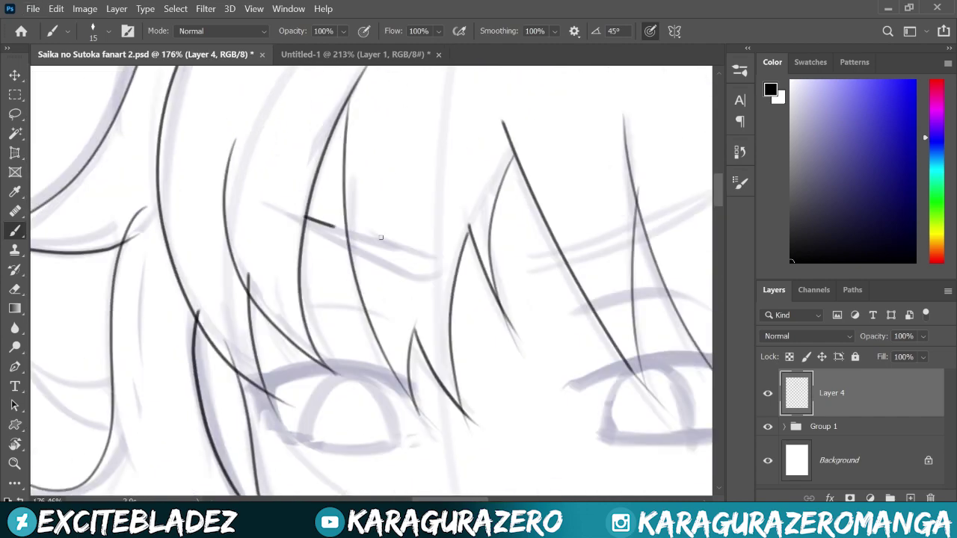
{"action": "scroll", "coordinate": [591, 278], "scroll_direction": "down", "scroll_amount": 5}
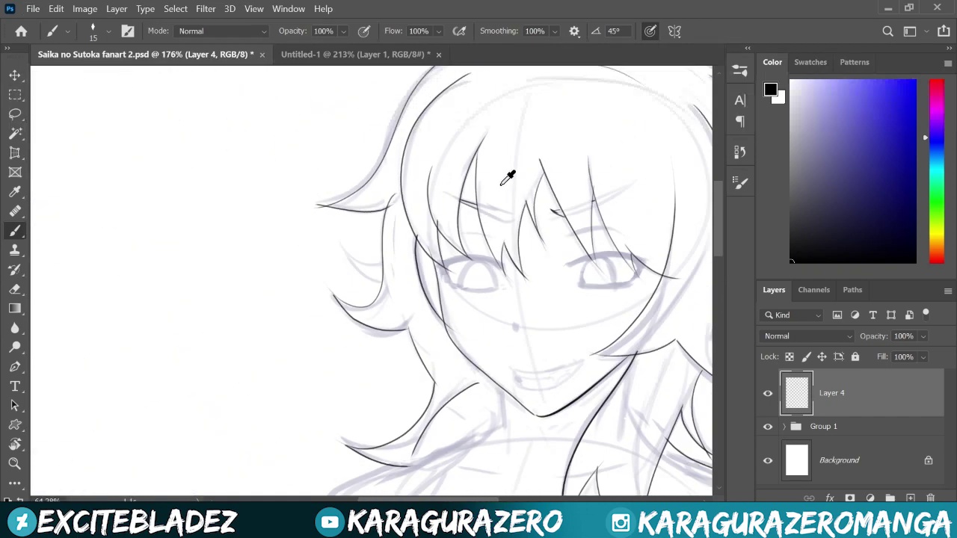
{"action": "scroll", "coordinate": [530, 179], "scroll_direction": "down", "scroll_amount": 4}
{"action": "scroll", "coordinate": [526, 233], "scroll_direction": "up", "scroll_amount": 3}
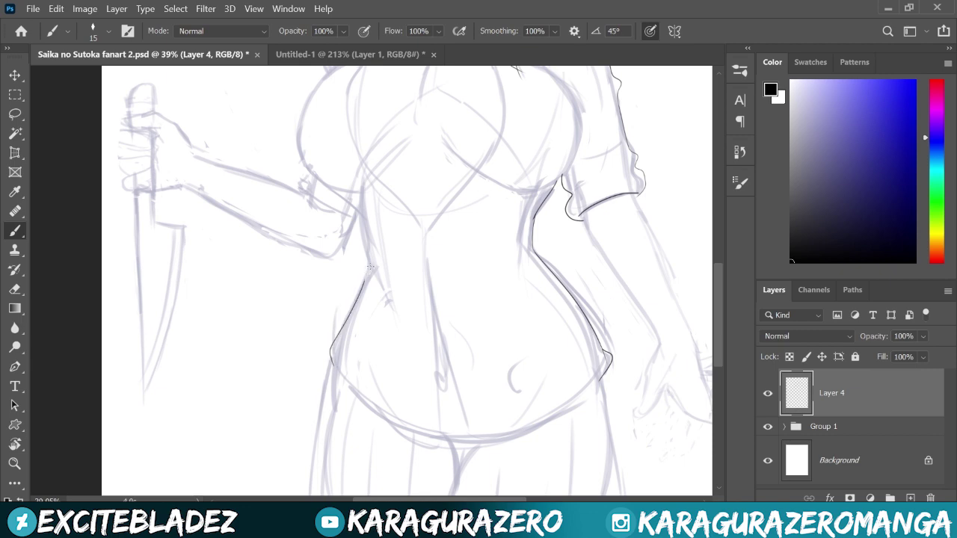
Ink the left chest outline and the inner V of the chest
{"action": "scroll", "coordinate": [382, 166], "scroll_direction": "down", "scroll_amount": 2}
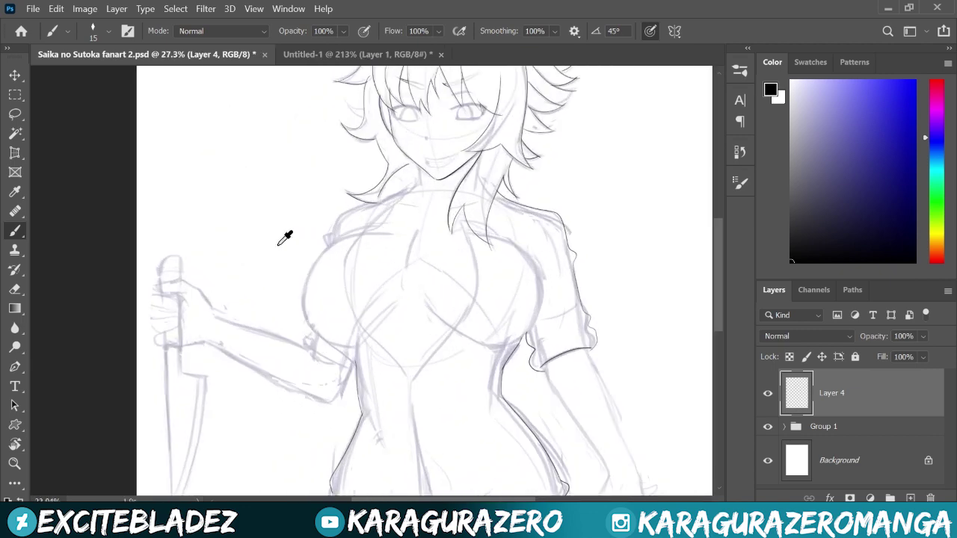
{"action": "scroll", "coordinate": [281, 235], "scroll_direction": "up", "scroll_amount": 3}
{"action": "left_click_drag", "start_coordinate": [432, 105], "coordinate": [441, 358]}
{"action": "left_click_drag", "start_coordinate": [433, 105], "coordinate": [598, 329]}
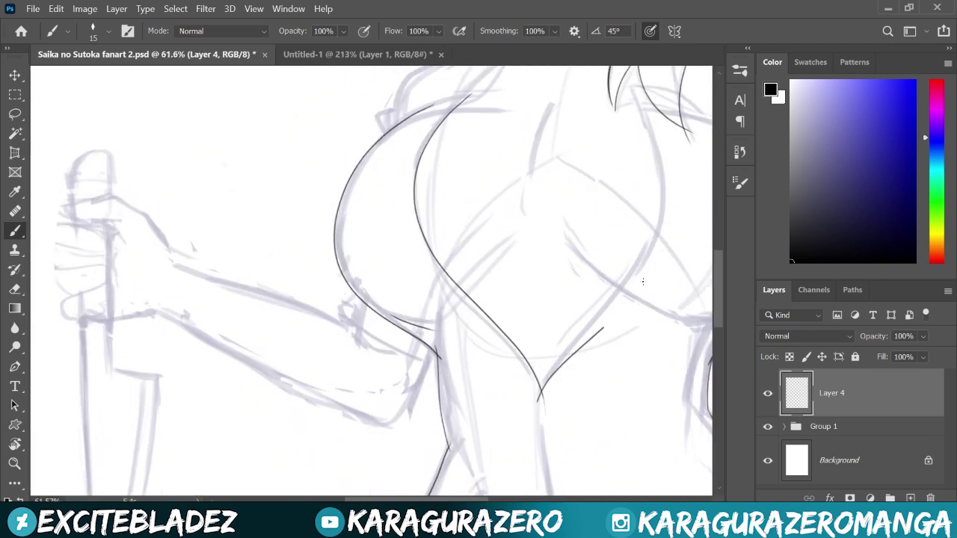
{"action": "scroll", "coordinate": [404, 180], "scroll_direction": "down", "scroll_amount": 2}
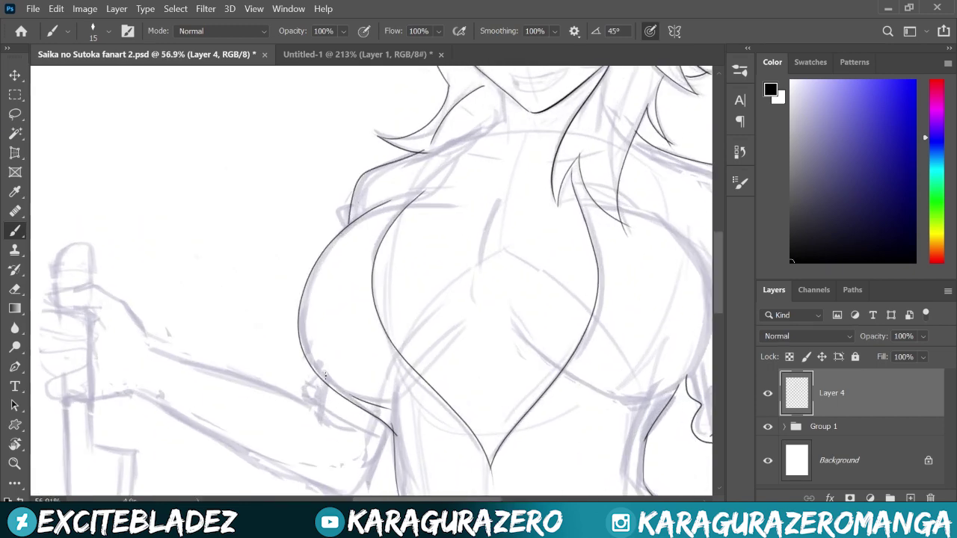
{"action": "scroll", "coordinate": [314, 314], "scroll_direction": "down", "scroll_amount": 5}
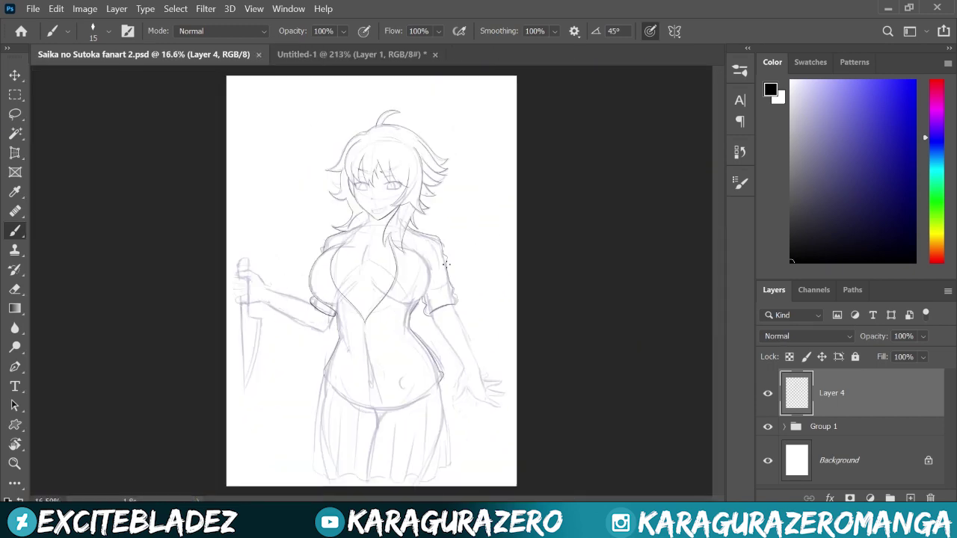
{"action": "scroll", "coordinate": [447, 264], "scroll_direction": "up", "scroll_amount": 2}
Ink the inner and outer arm lines below the sleeve and the lower belly curve
{"action": "left_click_drag", "start_coordinate": [423, 211], "coordinate": [486, 314]}
{"action": "left_click_drag", "start_coordinate": [469, 193], "coordinate": [495, 247]}
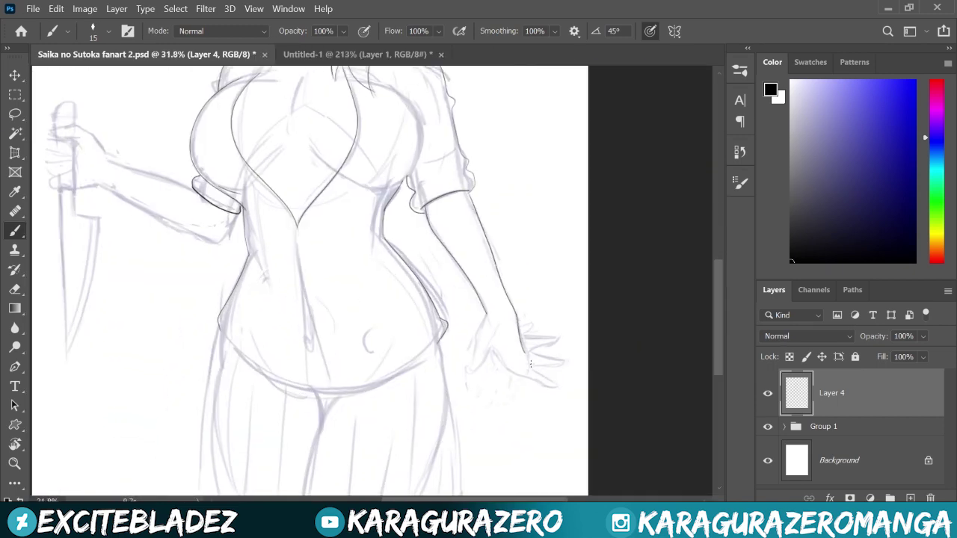
{"action": "scroll", "coordinate": [531, 364], "scroll_direction": "up", "scroll_amount": 2}
{"action": "scroll", "coordinate": [374, 284], "scroll_direction": "down", "scroll_amount": 3}
{"action": "left_click_drag", "start_coordinate": [219, 299], "coordinate": [677, 337]}
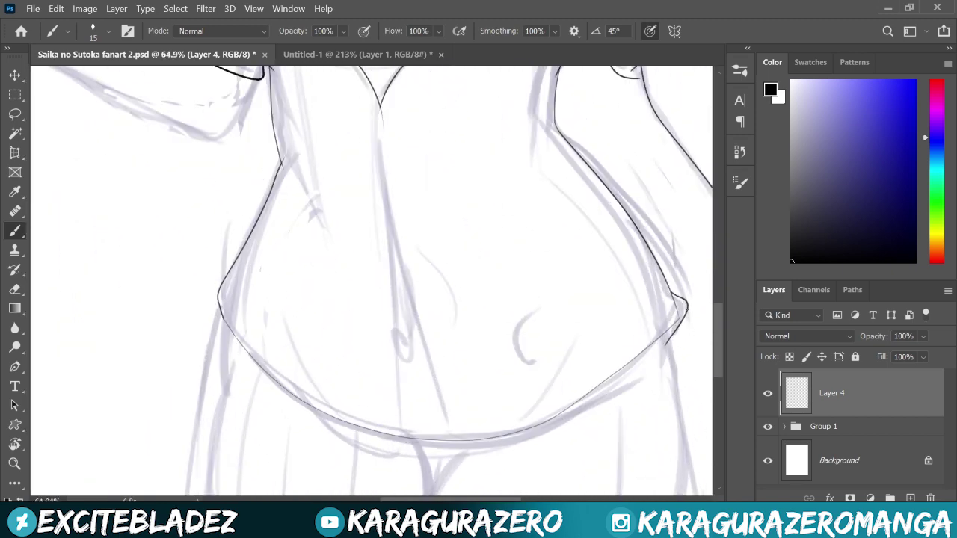
Ink the wavy skirt hem, right edge and vertical folds, then save the document
{"action": "scroll", "coordinate": [442, 358], "scroll_direction": "down", "scroll_amount": 2}
{"action": "scroll", "coordinate": [370, 359], "scroll_direction": "down", "scroll_amount": 2}
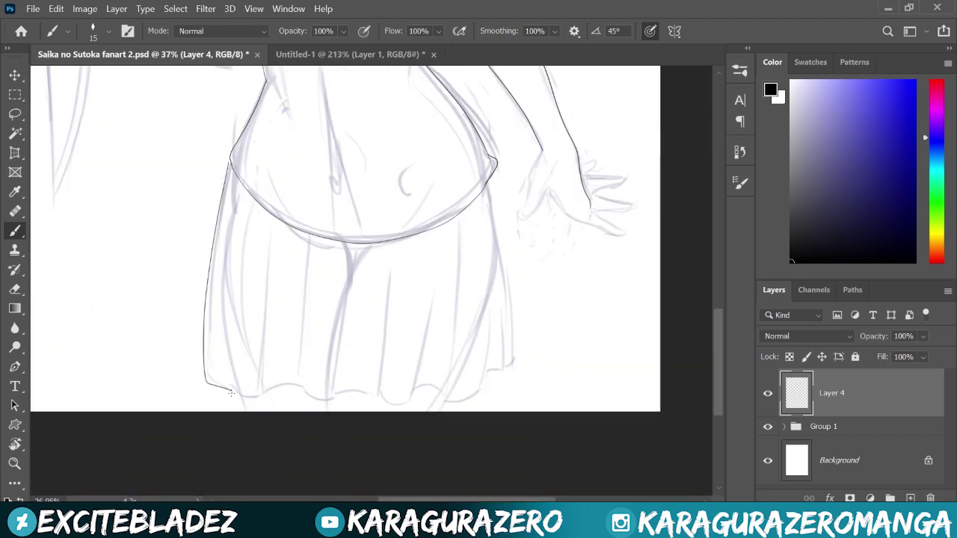
{"action": "left_click_drag", "start_coordinate": [429, 381], "coordinate": [459, 400]}
{"action": "left_click_drag", "start_coordinate": [487, 182], "coordinate": [505, 284]}
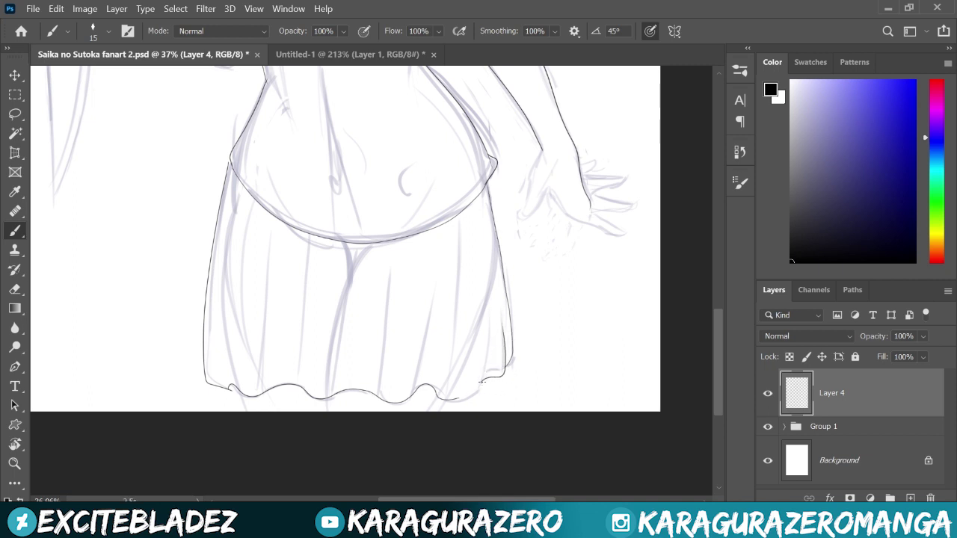
{"action": "left_click_drag", "start_coordinate": [458, 223], "coordinate": [454, 284]}
{"action": "left_click_drag", "start_coordinate": [388, 265], "coordinate": [375, 343]}
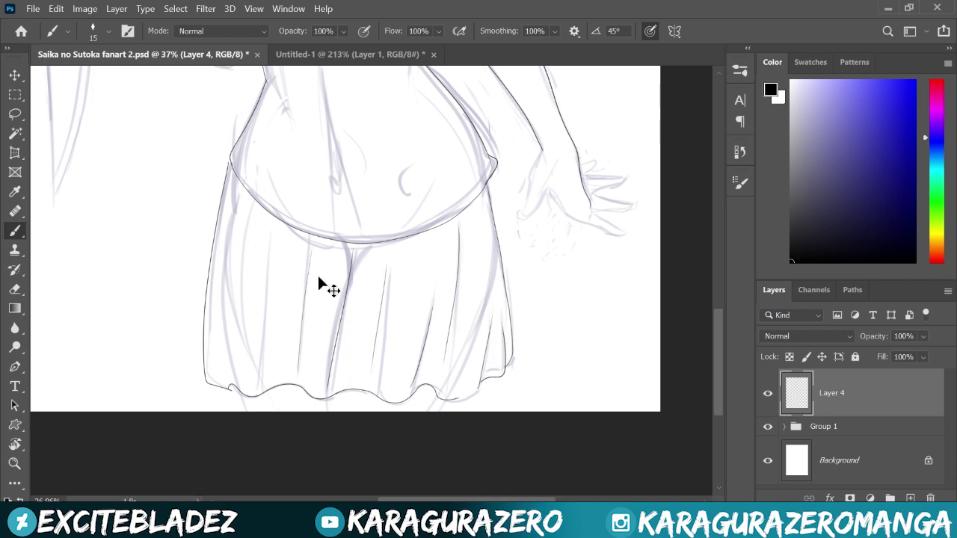
{"action": "key", "text": "ctrl+s"}
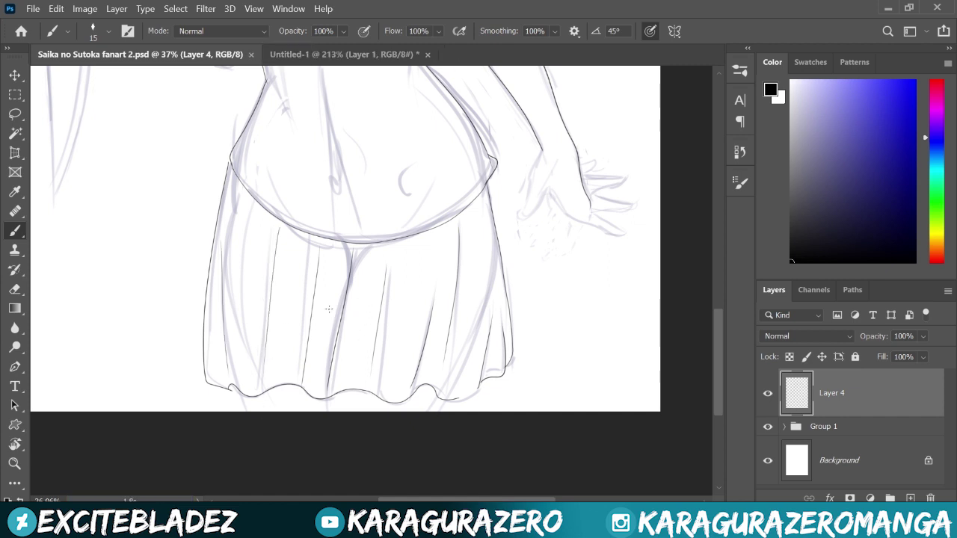
Darken the left skirt line from the hem upward
{"action": "left_click_drag", "start_coordinate": [231, 394], "coordinate": [238, 397]}
{"action": "scroll", "coordinate": [306, 198], "scroll_direction": "up", "scroll_amount": 5}
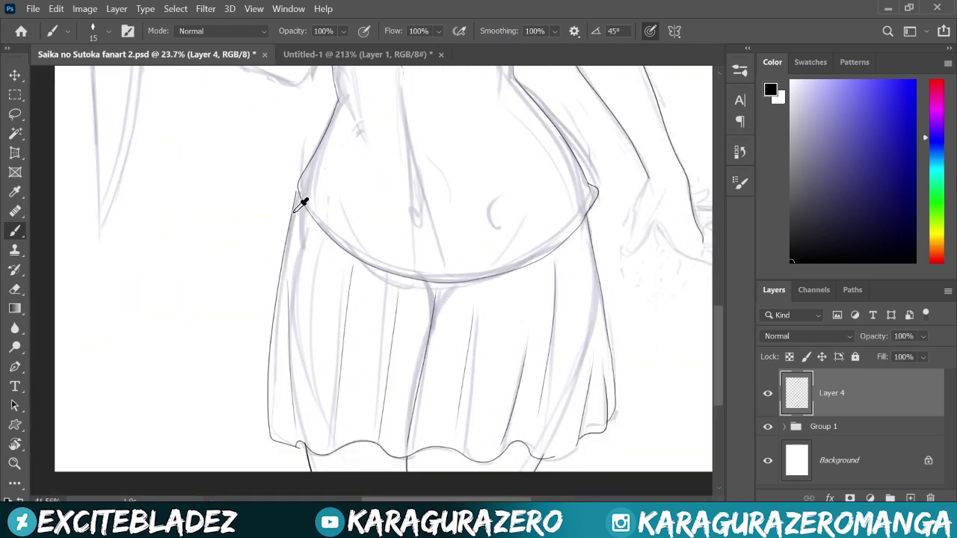
{"action": "left_click_drag", "start_coordinate": [274, 305], "coordinate": [299, 215]}
{"action": "scroll", "coordinate": [284, 199], "scroll_direction": "down", "scroll_amount": 8}
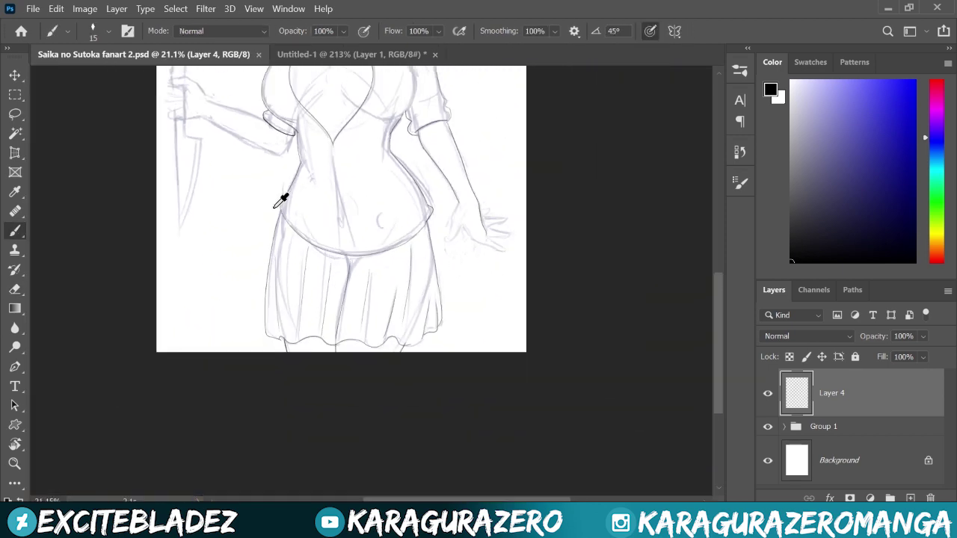
{"action": "scroll", "coordinate": [504, 393], "scroll_direction": "up", "scroll_amount": 10}
{"action": "scroll", "coordinate": [504, 394], "scroll_direction": "up", "scroll_amount": 1}
{"action": "scroll", "coordinate": [568, 154], "scroll_direction": "down", "scroll_amount": 1}
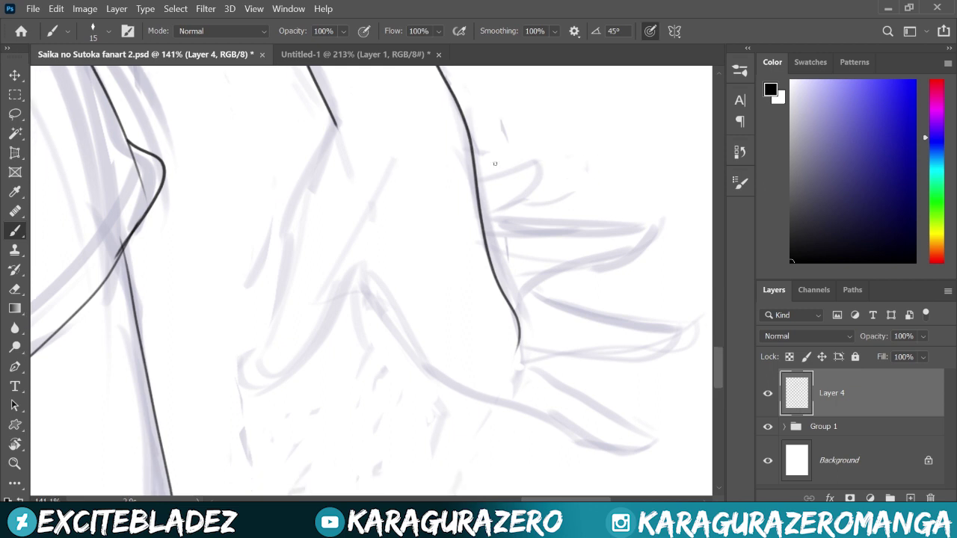
Ink the fingers and underside of the open hand, removing the stray thumb stroke, and save
{"action": "mouse_move", "coordinate": [540, 166]}
{"action": "left_mouse_down"}
{"action": "mouse_move", "coordinate": [483, 210]}
{"action": "mouse_move", "coordinate": [529, 264]}
{"action": "mouse_move", "coordinate": [656, 329]}
{"action": "left_mouse_up"}
{"action": "key", "text": "ctrl+z"}
{"action": "mouse_move", "coordinate": [523, 288]}
{"action": "left_mouse_down"}
{"action": "mouse_move", "coordinate": [517, 341]}
{"action": "mouse_move", "coordinate": [644, 437]}
{"action": "mouse_move", "coordinate": [254, 383]}
{"action": "left_mouse_up"}
{"action": "mouse_move", "coordinate": [288, 260]}
{"action": "left_mouse_down"}
{"action": "mouse_move", "coordinate": [250, 386]}
{"action": "mouse_move", "coordinate": [336, 123]}
{"action": "left_mouse_up"}
{"action": "key", "text": "ctrl+z"}
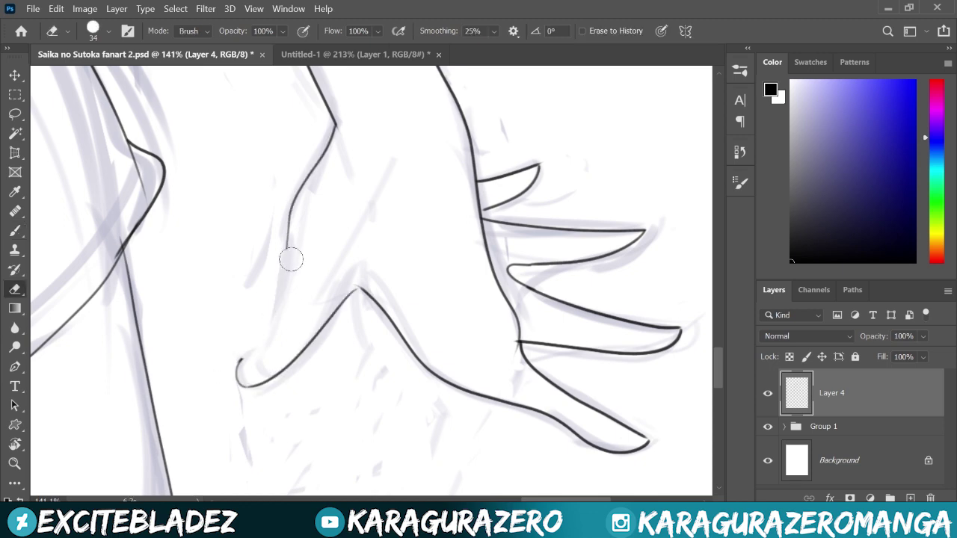
{"action": "scroll", "coordinate": [241, 359], "scroll_direction": "down", "scroll_amount": 3}
{"action": "scroll", "coordinate": [352, 314], "scroll_direction": "down", "scroll_amount": 3}
{"action": "key", "text": "ctrl+s"}
{"action": "scroll", "coordinate": [213, 293], "scroll_direction": "up", "scroll_amount": 4}
Ink the lower arm outline and the right side of the chest
{"action": "left_click_drag", "start_coordinate": [251, 170], "coordinate": [487, 308]}
{"action": "left_click_drag", "start_coordinate": [292, 285], "coordinate": [544, 362]}
{"action": "scroll", "coordinate": [218, 260], "scroll_direction": "down", "scroll_amount": 3}
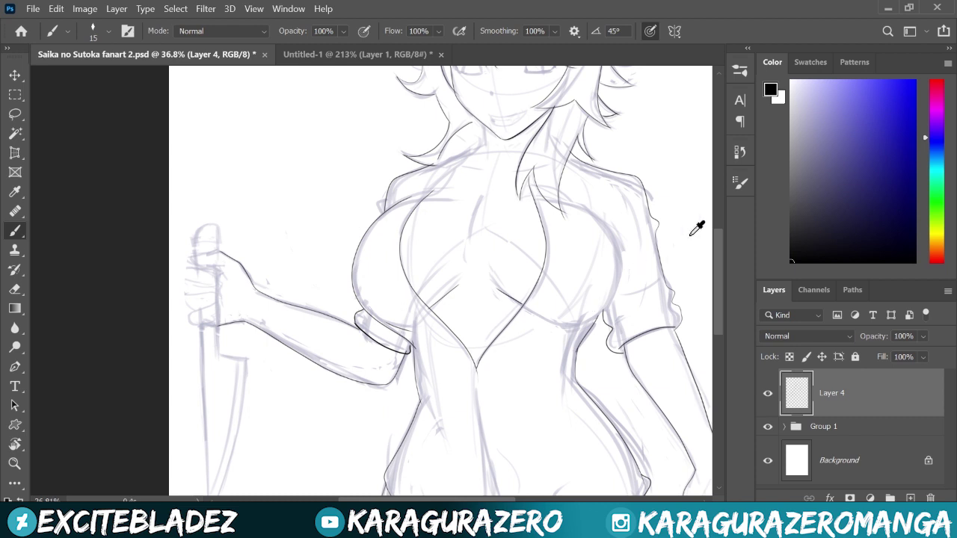
{"action": "left_click_drag", "start_coordinate": [596, 318], "coordinate": [616, 229]}
Redraw the right side of the chest and save the drawing
{"action": "key", "text": "ctrl+z"}
{"action": "left_click_drag", "start_coordinate": [569, 323], "coordinate": [630, 273]}
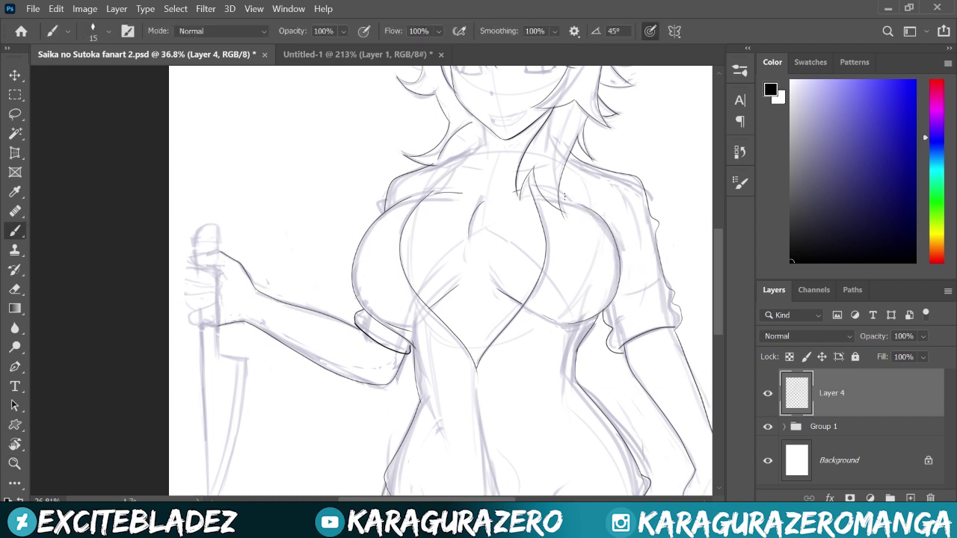
{"action": "key", "text": "ctrl+s"}
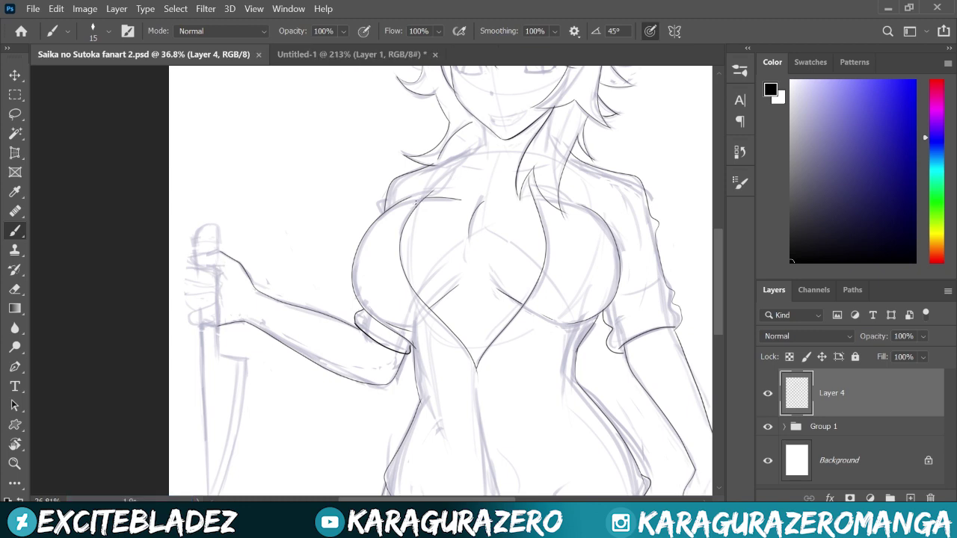
Ink the hand outline and curled finger loops gripping the knife handle
{"action": "scroll", "coordinate": [181, 252], "scroll_direction": "up", "scroll_amount": 5}
{"action": "mouse_move", "coordinate": [209, 313]}
{"action": "left_mouse_down"}
{"action": "mouse_move", "coordinate": [297, 292]}
{"action": "mouse_move", "coordinate": [318, 383]}
{"action": "left_mouse_up"}
{"action": "left_click_drag", "start_coordinate": [216, 335], "coordinate": [302, 383]}
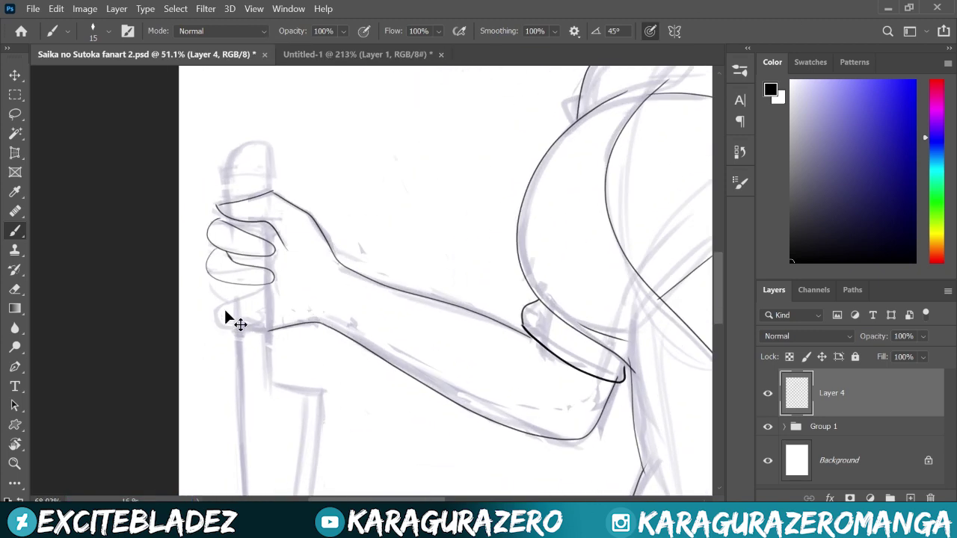
{"action": "scroll", "coordinate": [225, 314], "scroll_direction": "up", "scroll_amount": 5}
{"action": "left_click_drag", "start_coordinate": [372, 263], "coordinate": [226, 315]}
{"action": "left_click_drag", "start_coordinate": [296, 313], "coordinate": [356, 300]}
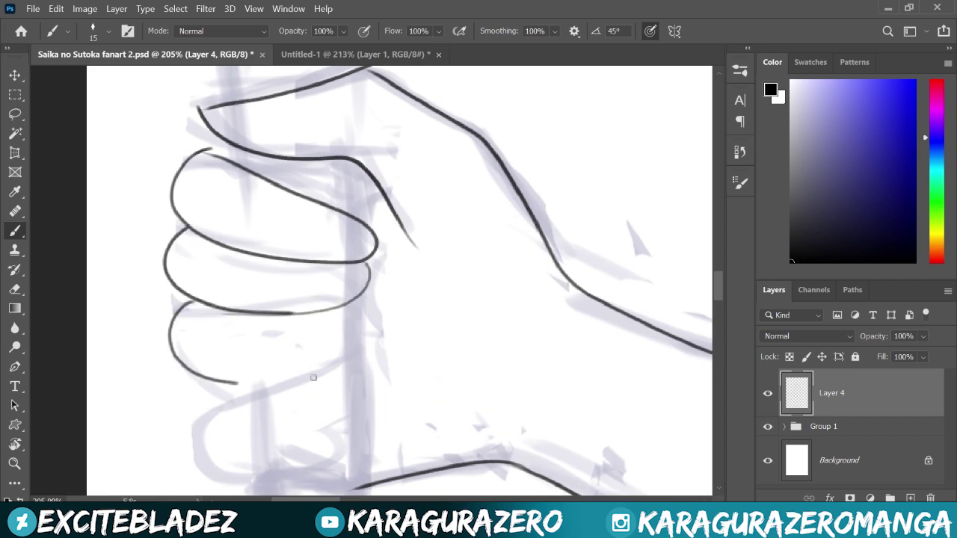
{"action": "left_click_drag", "start_coordinate": [269, 384], "coordinate": [251, 473]}
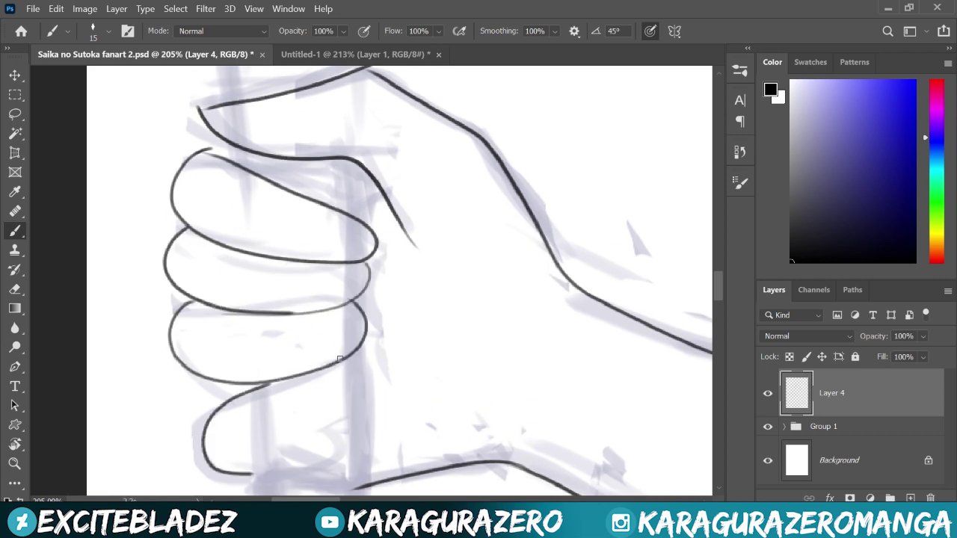
Replace the unwanted lower finger curve with a larger curve for the lowest finger
{"action": "scroll", "coordinate": [224, 419], "scroll_direction": "down", "scroll_amount": 1}
{"action": "scroll", "coordinate": [215, 441], "scroll_direction": "down", "scroll_amount": 3}
{"action": "scroll", "coordinate": [215, 440], "scroll_direction": "up", "scroll_amount": 3}
{"action": "key", "text": "ctrl+z"}
{"action": "left_click_drag", "start_coordinate": [223, 344], "coordinate": [332, 374]}
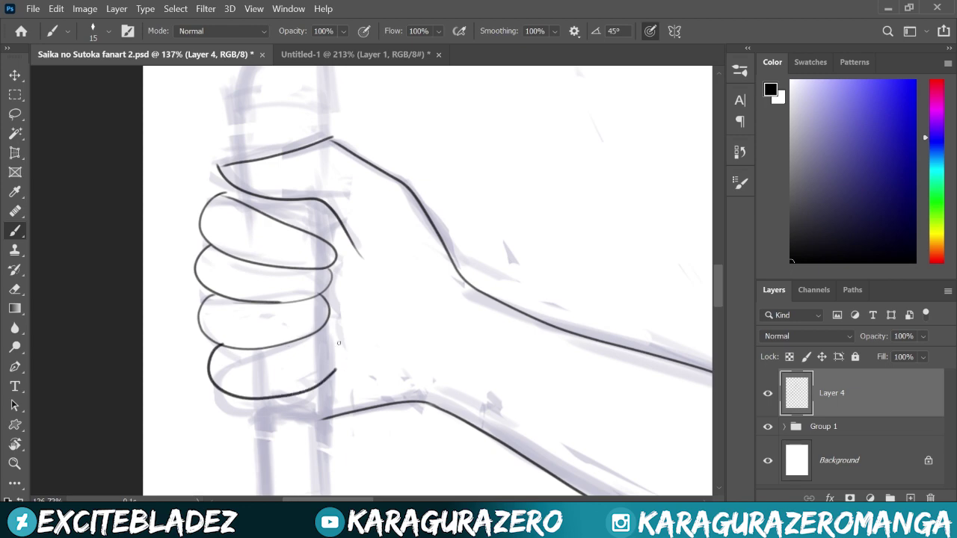
{"action": "scroll", "coordinate": [197, 465], "scroll_direction": "down", "scroll_amount": 4}
{"action": "scroll", "coordinate": [224, 322], "scroll_direction": "up", "scroll_amount": 1}
{"action": "scroll", "coordinate": [267, 318], "scroll_direction": "up", "scroll_amount": 4}
Ink the top of the thumb over the handle and both knife blade edges down to the tip
{"action": "left_click_drag", "start_coordinate": [246, 161], "coordinate": [312, 199]}
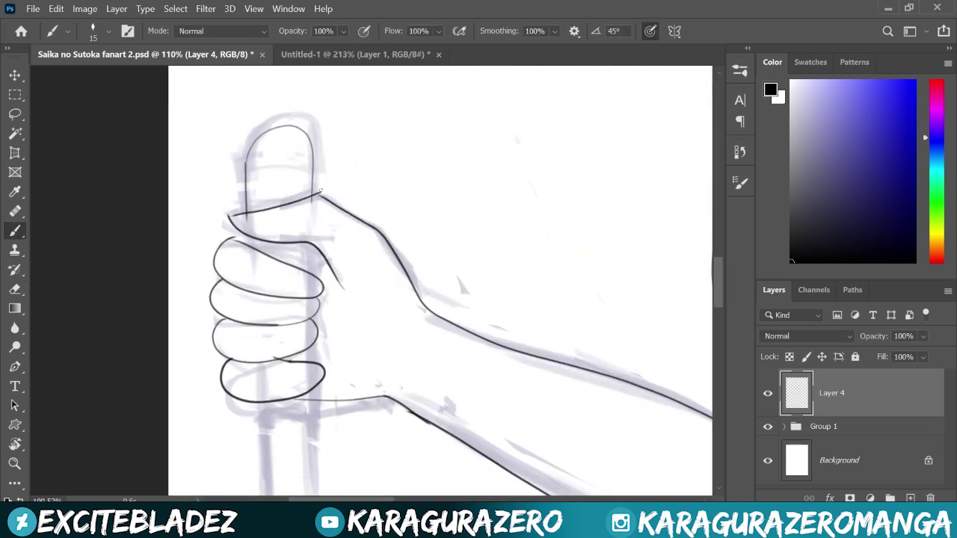
{"action": "left_click_drag", "start_coordinate": [315, 343], "coordinate": [315, 492]}
{"action": "scroll", "coordinate": [315, 374], "scroll_direction": "down", "scroll_amount": 3}
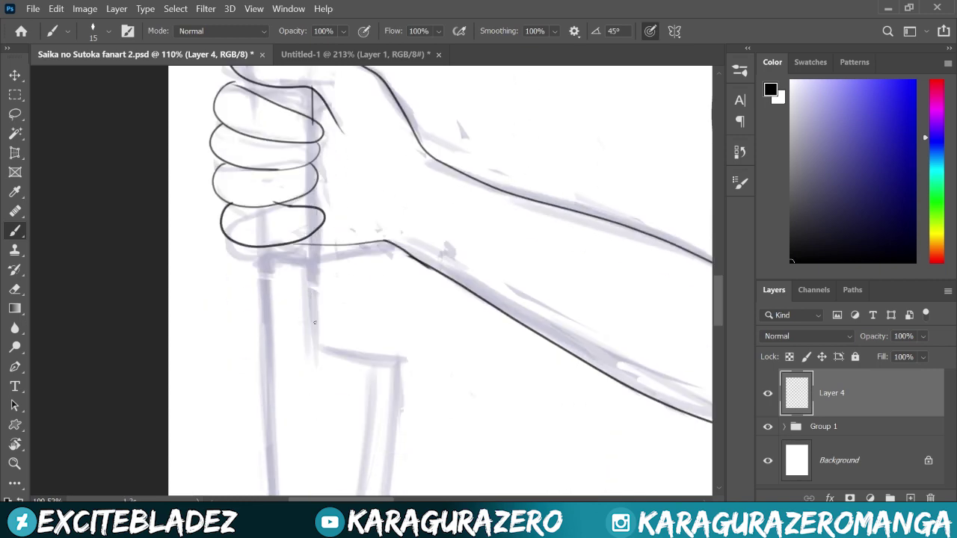
{"action": "left_click_drag", "start_coordinate": [314, 179], "coordinate": [315, 356]}
{"action": "scroll", "coordinate": [292, 231], "scroll_direction": "down", "scroll_amount": 3}
{"action": "scroll", "coordinate": [268, 209], "scroll_direction": "down", "scroll_amount": 2}
{"action": "mouse_move", "coordinate": [268, 139]}
{"action": "left_mouse_down"}
{"action": "mouse_move", "coordinate": [280, 460]}
{"action": "mouse_move", "coordinate": [341, 187]}
{"action": "left_mouse_up"}
{"action": "scroll", "coordinate": [332, 239], "scroll_direction": "down", "scroll_amount": 3}
{"action": "scroll", "coordinate": [325, 352], "scroll_direction": "up", "scroll_amount": 3}
{"action": "scroll", "coordinate": [448, 359], "scroll_direction": "up", "scroll_amount": 4}
{"action": "scroll", "coordinate": [404, 434], "scroll_direction": "down", "scroll_amount": 3}
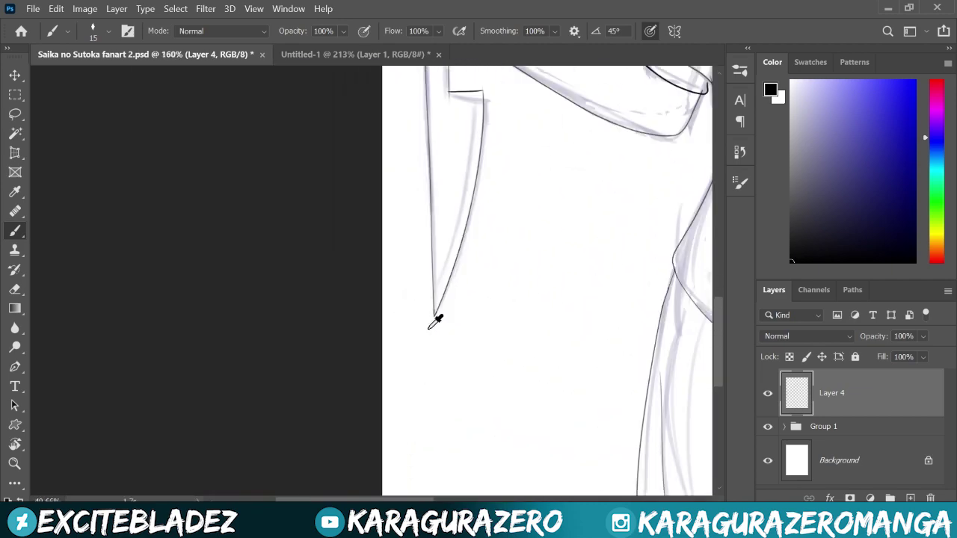
Touch up the knife with a short ink stroke and ink the shirt's centre line at the waist
{"action": "scroll", "coordinate": [433, 401], "scroll_direction": "down", "scroll_amount": 3}
{"action": "scroll", "coordinate": [179, 351], "scroll_direction": "down", "scroll_amount": 2}
{"action": "scroll", "coordinate": [141, 311], "scroll_direction": "up", "scroll_amount": 5}
{"action": "left_click_drag", "start_coordinate": [257, 213], "coordinate": [258, 239]}
{"action": "scroll", "coordinate": [261, 241], "scroll_direction": "down", "scroll_amount": 5}
{"action": "scroll", "coordinate": [459, 149], "scroll_direction": "up", "scroll_amount": 2}
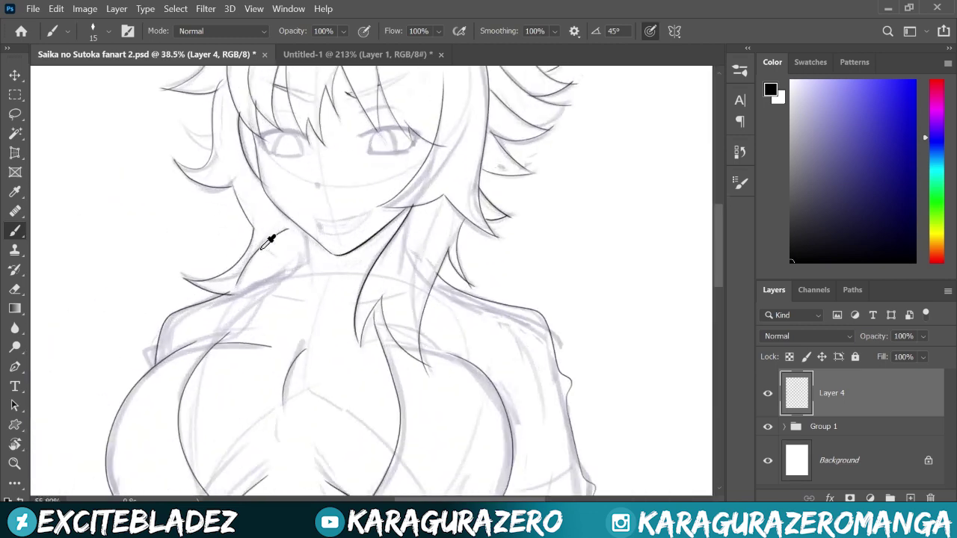
{"action": "scroll", "coordinate": [271, 239], "scroll_direction": "up", "scroll_amount": 2}
{"action": "scroll", "coordinate": [246, 442], "scroll_direction": "down", "scroll_amount": 3}
{"action": "scroll", "coordinate": [314, 374], "scroll_direction": "up", "scroll_amount": 3}
{"action": "mouse_move", "coordinate": [299, 198]}
{"action": "left_mouse_down"}
{"action": "mouse_move", "coordinate": [310, 404]}
{"action": "mouse_move", "coordinate": [340, 399]}
{"action": "left_mouse_up"}
{"action": "key", "text": "e"}
{"action": "key", "text": "b"}
Ink the left eye's upper and lower eyelids and refine their lines
{"action": "scroll", "coordinate": [346, 364], "scroll_direction": "down", "scroll_amount": 2}
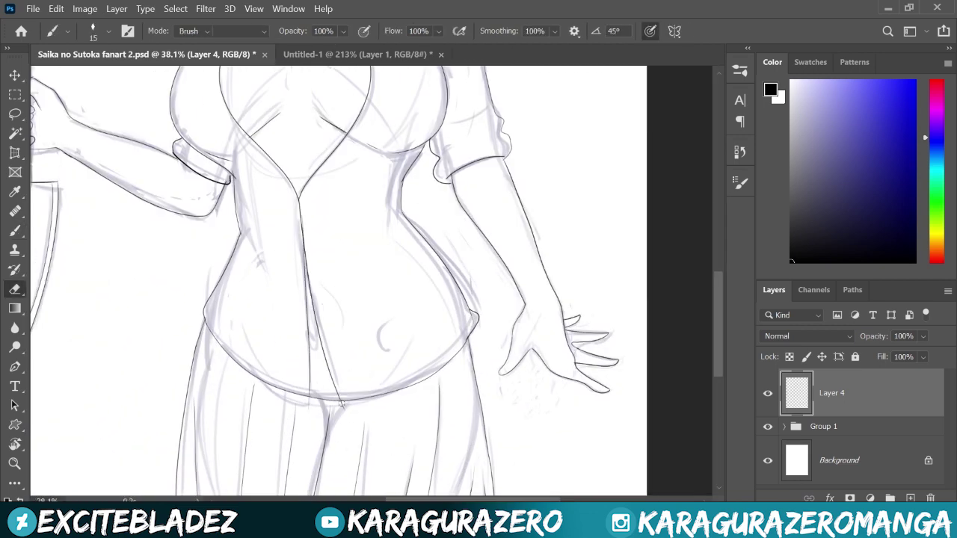
{"action": "scroll", "coordinate": [312, 351], "scroll_direction": "up", "scroll_amount": 2}
{"action": "scroll", "coordinate": [316, 347], "scroll_direction": "down", "scroll_amount": 2}
{"action": "scroll", "coordinate": [582, 300], "scroll_direction": "up", "scroll_amount": 2}
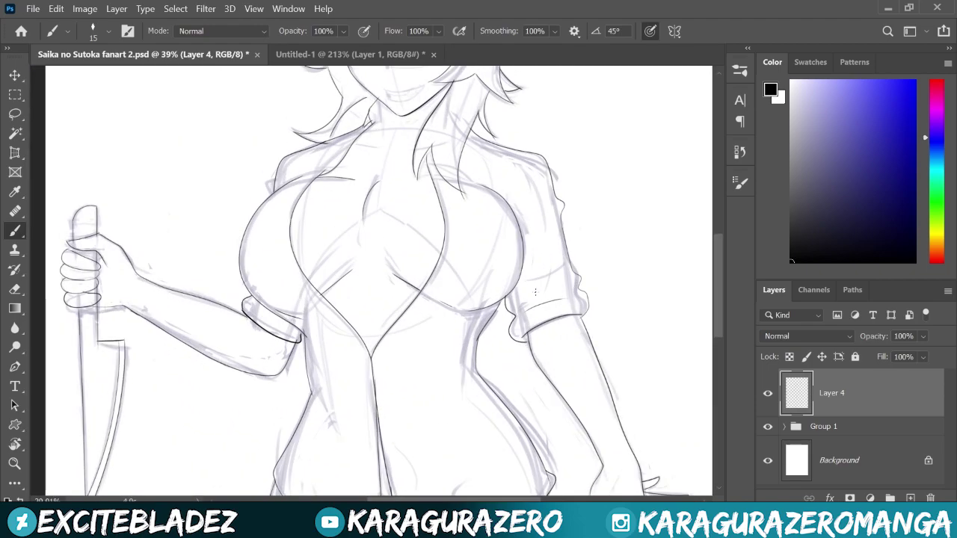
{"action": "scroll", "coordinate": [576, 196], "scroll_direction": "down", "scroll_amount": 2}
{"action": "scroll", "coordinate": [449, 150], "scroll_direction": "up", "scroll_amount": 2}
{"action": "scroll", "coordinate": [213, 339], "scroll_direction": "up", "scroll_amount": 4}
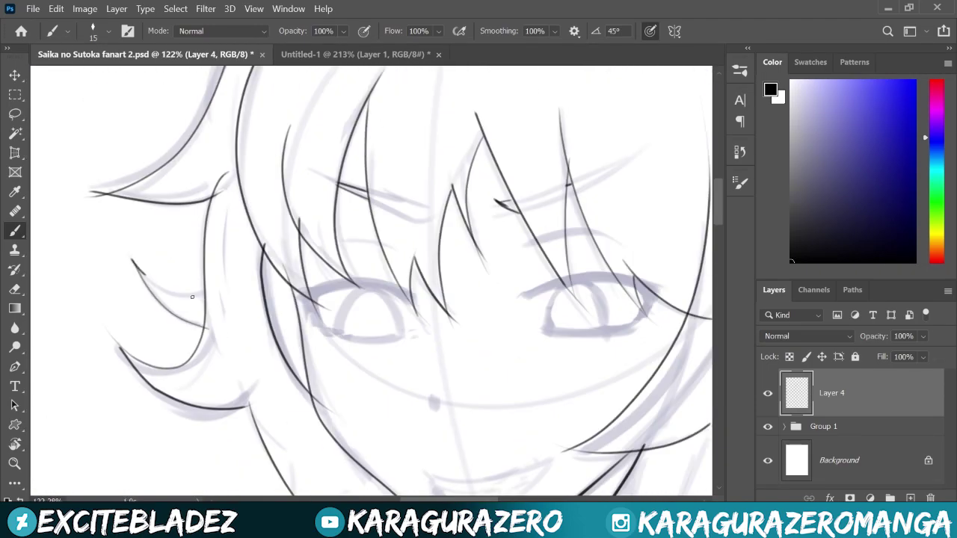
{"action": "scroll", "coordinate": [158, 288], "scroll_direction": "down", "scroll_amount": 2}
{"action": "scroll", "coordinate": [568, 276], "scroll_direction": "up", "scroll_amount": 3}
{"action": "scroll", "coordinate": [568, 277], "scroll_direction": "down", "scroll_amount": 1}
{"action": "scroll", "coordinate": [566, 274], "scroll_direction": "down", "scroll_amount": 1}
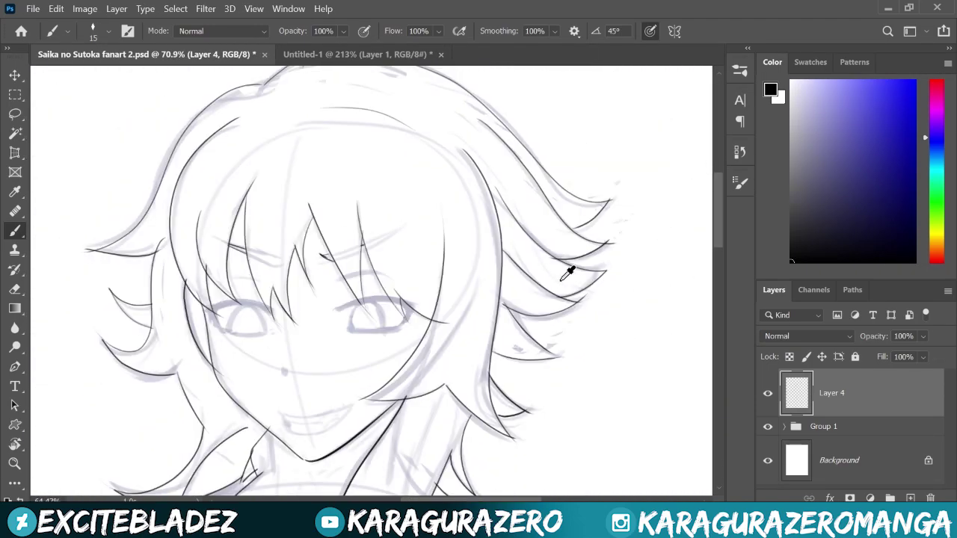
{"action": "scroll", "coordinate": [566, 274], "scroll_direction": "up", "scroll_amount": 2}
{"action": "scroll", "coordinate": [192, 139], "scroll_direction": "down", "scroll_amount": 1}
{"action": "scroll", "coordinate": [90, 242], "scroll_direction": "down", "scroll_amount": 3}
{"action": "scroll", "coordinate": [576, 200], "scroll_direction": "up", "scroll_amount": 2}
{"action": "scroll", "coordinate": [576, 200], "scroll_direction": "down", "scroll_amount": 1}
{"action": "scroll", "coordinate": [511, 296], "scroll_direction": "up", "scroll_amount": 2}
{"action": "scroll", "coordinate": [239, 258], "scroll_direction": "up", "scroll_amount": 4}
{"action": "left_click_drag", "start_coordinate": [232, 262], "coordinate": [449, 273]}
{"action": "left_click_drag", "start_coordinate": [247, 290], "coordinate": [424, 338]}
{"action": "left_click_drag", "start_coordinate": [268, 266], "coordinate": [437, 284]}
Redraw the right eye with a thick upper eyelid and a lower lid line
{"action": "scroll", "coordinate": [396, 276], "scroll_direction": "down", "scroll_amount": 2}
{"action": "key", "text": "ctrl+z"}
{"action": "mouse_move", "coordinate": [411, 347]}
{"action": "left_mouse_down"}
{"action": "mouse_move", "coordinate": [583, 328]}
{"action": "mouse_move", "coordinate": [559, 370]}
{"action": "left_mouse_up"}
{"action": "mouse_move", "coordinate": [430, 385]}
{"action": "left_mouse_down"}
{"action": "mouse_move", "coordinate": [518, 383]}
{"action": "mouse_move", "coordinate": [559, 370]}
{"action": "left_mouse_up"}
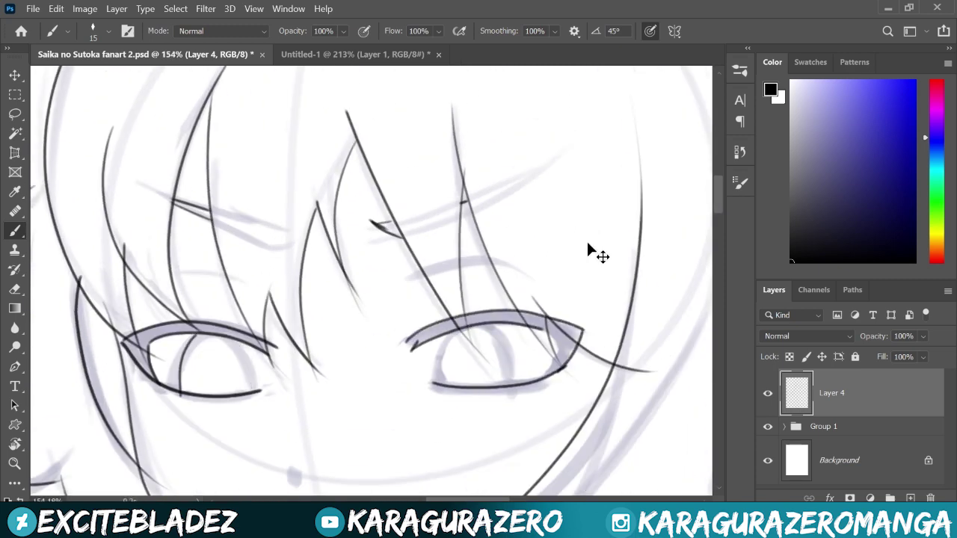
Add a vertical iris stroke to the right eye and erase its stray part
{"action": "left_click_drag", "start_coordinate": [513, 384], "coordinate": [517, 315]}
{"action": "scroll", "coordinate": [316, 154], "scroll_direction": "down", "scroll_amount": 5}
{"action": "scroll", "coordinate": [284, 154], "scroll_direction": "up", "scroll_amount": 2}
{"action": "scroll", "coordinate": [132, 229], "scroll_direction": "up", "scroll_amount": 3}
{"action": "scroll", "coordinate": [131, 228], "scroll_direction": "down", "scroll_amount": 1}
{"action": "scroll", "coordinate": [132, 229], "scroll_direction": "up", "scroll_amount": 3}
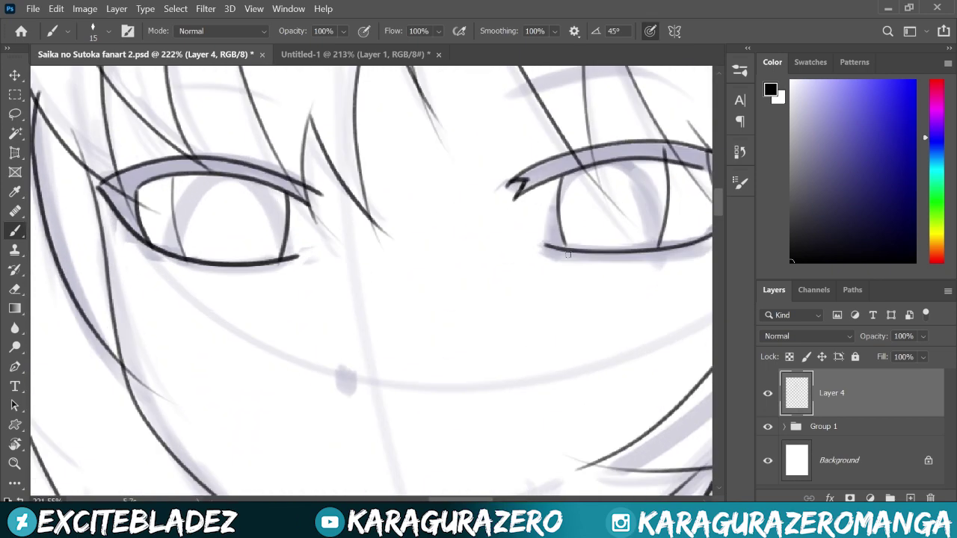
{"action": "scroll", "coordinate": [401, 160], "scroll_direction": "down", "scroll_amount": 2}
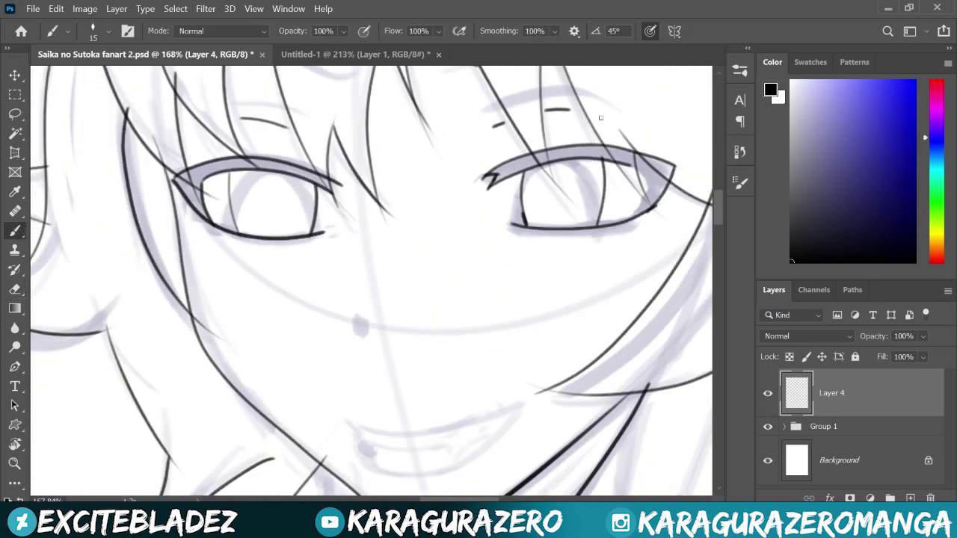
{"action": "key", "text": "e"}
{"action": "left_click_drag", "start_coordinate": [609, 137], "coordinate": [669, 171]}
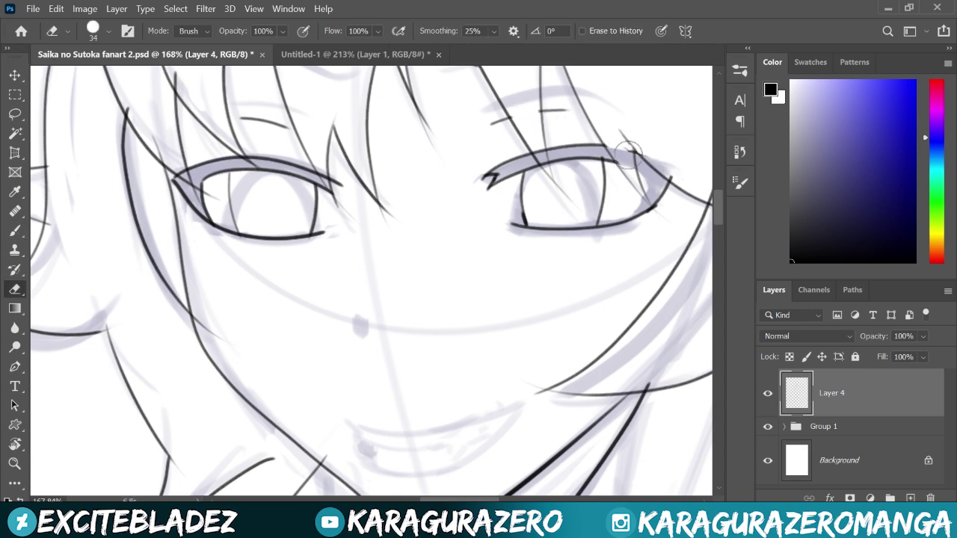
{"action": "key", "text": "b"}
Draw the upper and lower lip lines and the teeth inside the mouth
{"action": "scroll", "coordinate": [573, 145], "scroll_direction": "down", "scroll_amount": 2}
{"action": "scroll", "coordinate": [457, 258], "scroll_direction": "up", "scroll_amount": 2}
{"action": "mouse_move", "coordinate": [438, 284]}
{"action": "left_mouse_down"}
{"action": "mouse_move", "coordinate": [603, 264]}
{"action": "mouse_move", "coordinate": [591, 284]}
{"action": "left_mouse_up"}
{"action": "left_click_drag", "start_coordinate": [447, 302], "coordinate": [587, 275]}
{"action": "left_click_drag", "start_coordinate": [458, 302], "coordinate": [460, 323]}
Hide the sketch group to check the clean line art on Layer 4
{"action": "scroll", "coordinate": [273, 316], "scroll_direction": "down", "scroll_amount": 3}
{"action": "scroll", "coordinate": [444, 336], "scroll_direction": "up", "scroll_amount": 2}
{"action": "scroll", "coordinate": [494, 166], "scroll_direction": "down", "scroll_amount": 3}
{"action": "scroll", "coordinate": [418, 352], "scroll_direction": "up", "scroll_amount": 2}
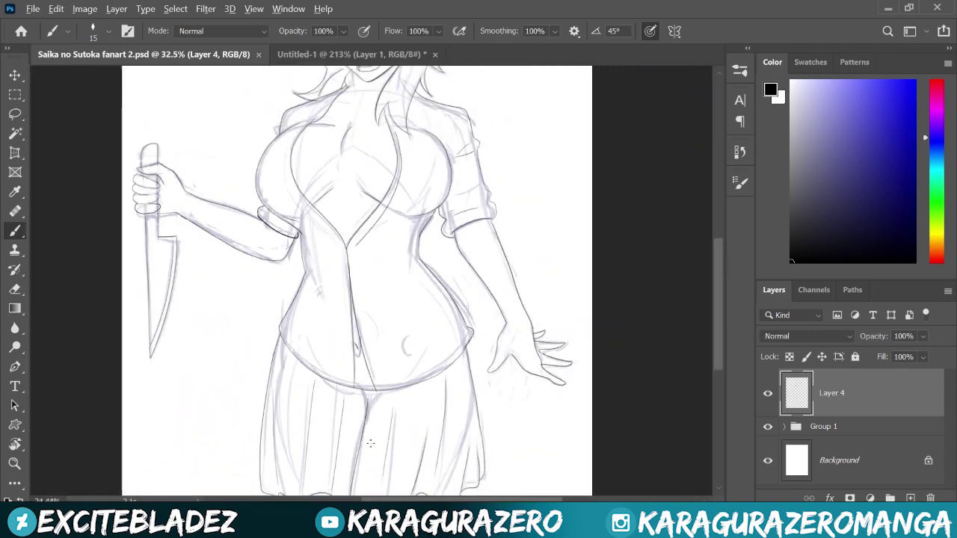
{"action": "scroll", "coordinate": [482, 284], "scroll_direction": "up", "scroll_amount": 1}
{"action": "scroll", "coordinate": [441, 147], "scroll_direction": "up", "scroll_amount": 2}
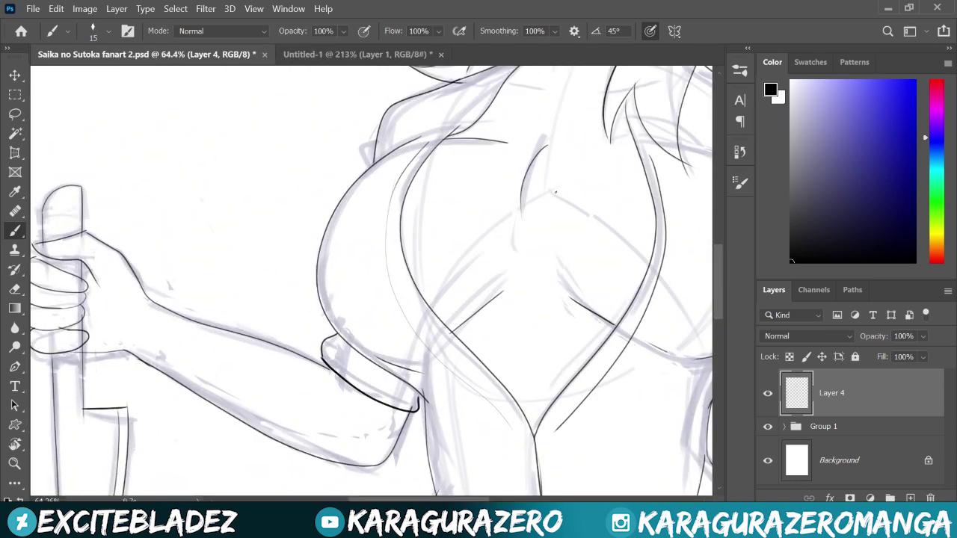
{"action": "scroll", "coordinate": [593, 207], "scroll_direction": "down", "scroll_amount": 1}
{"action": "scroll", "coordinate": [231, 364], "scroll_direction": "down", "scroll_amount": 2}
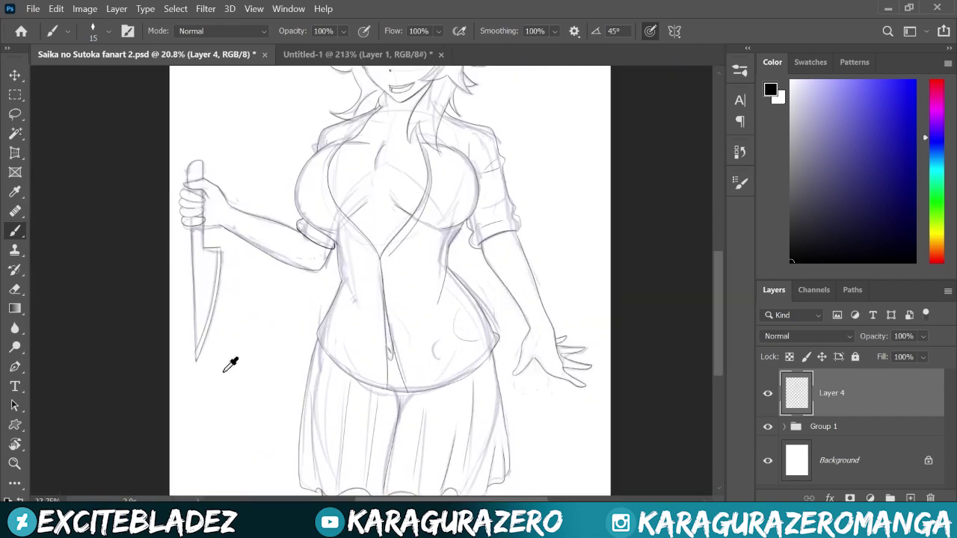
{"action": "scroll", "coordinate": [485, 316], "scroll_direction": "up", "scroll_amount": 1}
{"action": "scroll", "coordinate": [383, 219], "scroll_direction": "up", "scroll_amount": 2}
{"action": "scroll", "coordinate": [314, 411], "scroll_direction": "up", "scroll_amount": 3}
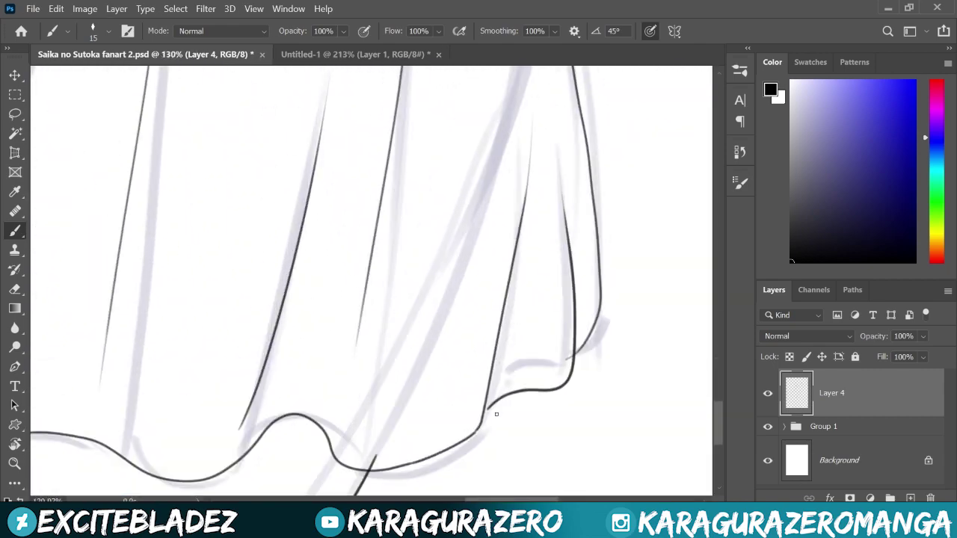
{"action": "scroll", "coordinate": [532, 380], "scroll_direction": "down", "scroll_amount": 3}
{"action": "scroll", "coordinate": [271, 250], "scroll_direction": "down", "scroll_amount": 1}
{"action": "scroll", "coordinate": [458, 256], "scroll_direction": "up", "scroll_amount": 2}
{"action": "scroll", "coordinate": [357, 313], "scroll_direction": "down", "scroll_amount": 2}
{"action": "scroll", "coordinate": [395, 160], "scroll_direction": "up", "scroll_amount": 3}
{"action": "scroll", "coordinate": [396, 174], "scroll_direction": "down", "scroll_amount": 4}
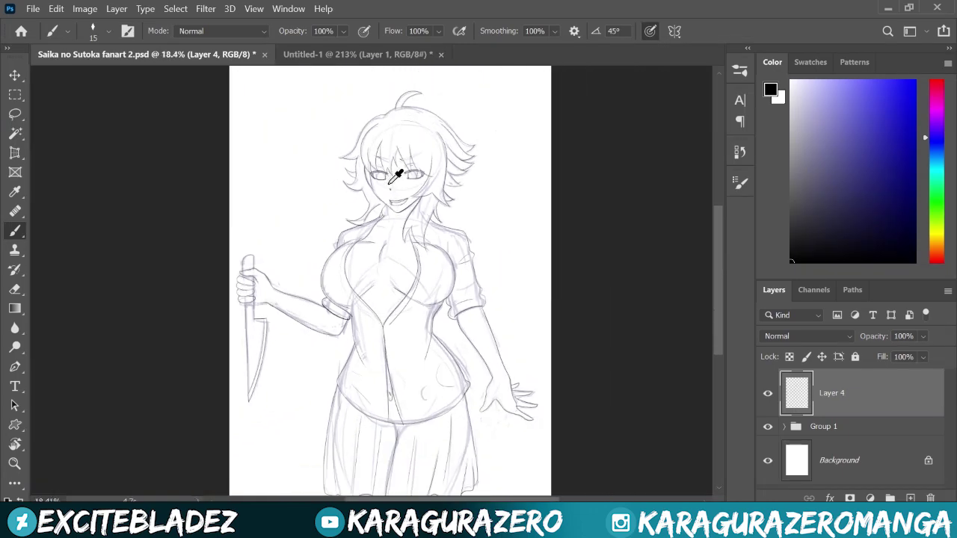
{"action": "left_click", "coordinate": [774, 426]}
{"action": "scroll", "coordinate": [406, 214], "scroll_direction": "up", "scroll_amount": 2}
Magic Wand select both upper eyelid bands, including the right eye's outer corner
{"action": "scroll", "coordinate": [459, 391], "scroll_direction": "up", "scroll_amount": 3}
{"action": "scroll", "coordinate": [299, 380], "scroll_direction": "down", "scroll_amount": 4}
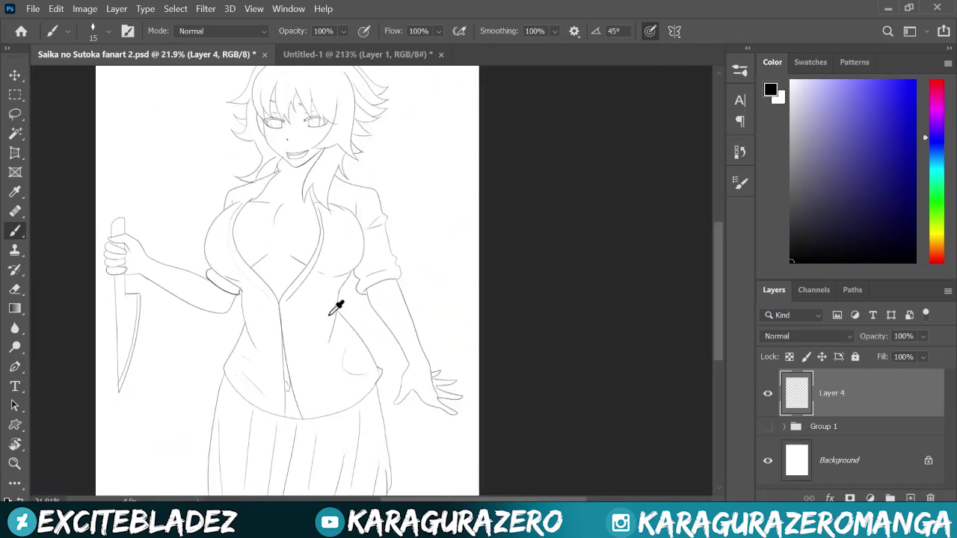
{"action": "scroll", "coordinate": [266, 91], "scroll_direction": "up", "scroll_amount": 2}
{"action": "scroll", "coordinate": [265, 94], "scroll_direction": "up", "scroll_amount": 5}
{"action": "key", "text": "e"}
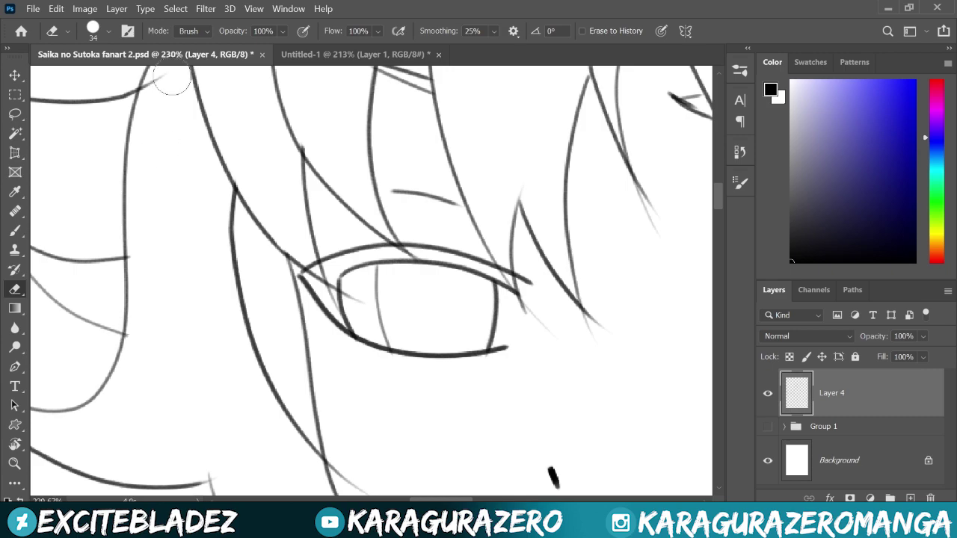
{"action": "key", "text": "w"}
{"action": "left_click", "coordinate": [317, 280]}
{"action": "scroll", "coordinate": [317, 280], "scroll_direction": "up", "scroll_amount": 2}
{"action": "scroll", "coordinate": [299, 284], "scroll_direction": "down", "scroll_amount": 2}
{"action": "scroll", "coordinate": [145, 177], "scroll_direction": "down", "scroll_amount": 1}
{"action": "left_click", "coordinate": [650, 163], "text": "shift"}
{"action": "left_click", "coordinate": [705, 196], "text": "shift"}
Expand the eyelid selection slightly, fill it with black, and deselect
{"action": "left_click", "coordinate": [175, 8]}
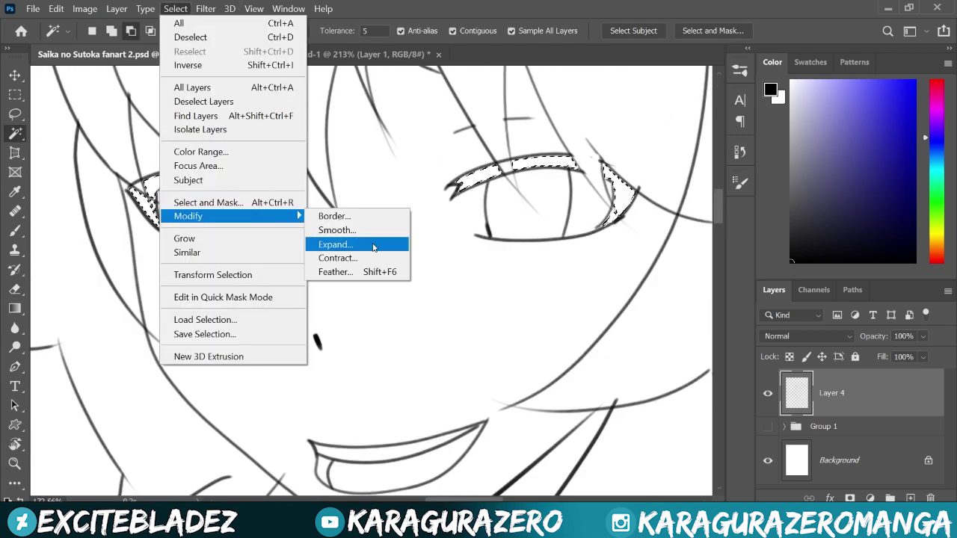
{"action": "key", "text": "alt+BackSpace"}
{"action": "key", "text": "ctrl+d"}
{"action": "key", "text": "l"}
{"action": "scroll", "coordinate": [331, 207], "scroll_direction": "down", "scroll_amount": 2}
{"action": "scroll", "coordinate": [261, 216], "scroll_direction": "down", "scroll_amount": 4}
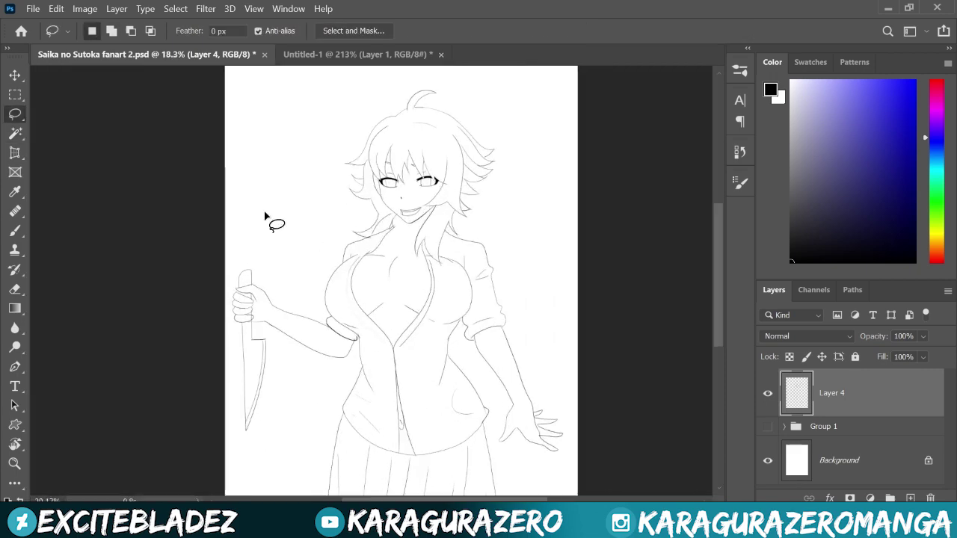
{"action": "scroll", "coordinate": [454, 241], "scroll_direction": "up", "scroll_amount": 3}
Show the sketch group again, briefly toggling the white background off and on
{"action": "left_click", "coordinate": [767, 426]}
{"action": "left_click", "coordinate": [766, 460]}
{"action": "left_click", "coordinate": [767, 460]}
{"action": "key", "text": "b"}
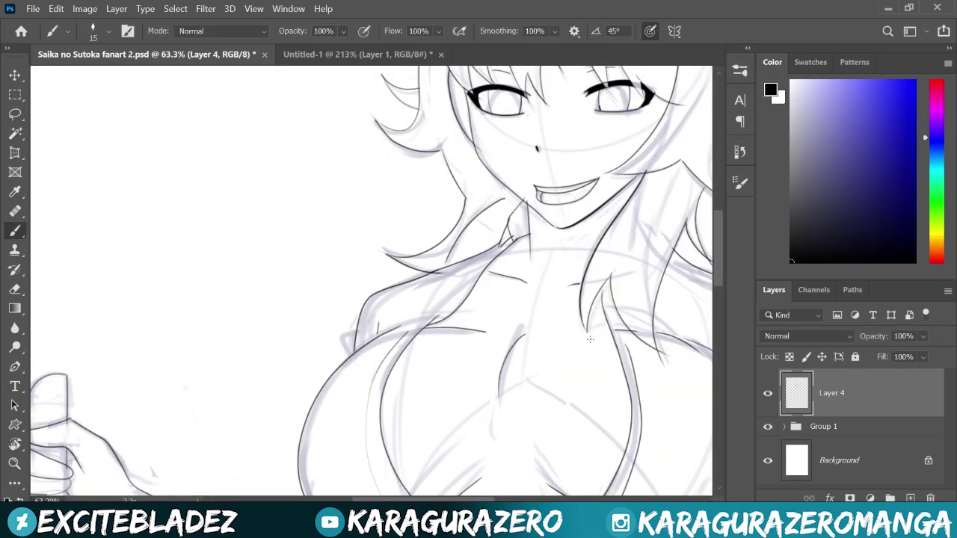
Try an ink stroke along the lower hair line, then undo it
{"action": "scroll", "coordinate": [589, 338], "scroll_direction": "up", "scroll_amount": 1}
{"action": "scroll", "coordinate": [648, 230], "scroll_direction": "up", "scroll_amount": 2}
{"action": "scroll", "coordinate": [607, 222], "scroll_direction": "down", "scroll_amount": 1}
{"action": "scroll", "coordinate": [479, 308], "scroll_direction": "up", "scroll_amount": 3}
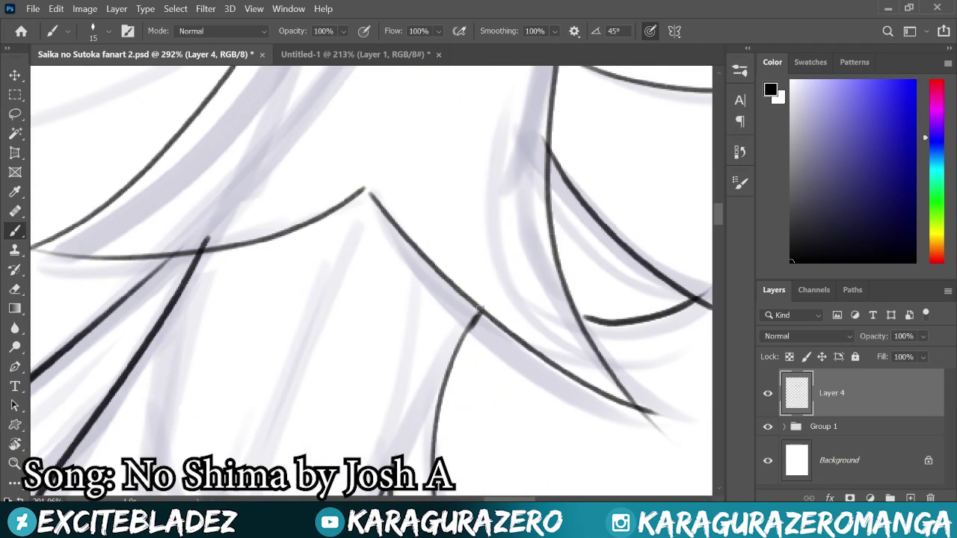
{"action": "scroll", "coordinate": [572, 271], "scroll_direction": "down", "scroll_amount": 2}
{"action": "scroll", "coordinate": [261, 295], "scroll_direction": "up", "scroll_amount": 1}
{"action": "scroll", "coordinate": [336, 296], "scroll_direction": "up", "scroll_amount": 1}
{"action": "key", "text": "e"}
{"action": "key", "text": "b"}
{"action": "key", "text": "e"}
{"action": "scroll", "coordinate": [180, 311], "scroll_direction": "down", "scroll_amount": 4}
{"action": "scroll", "coordinate": [479, 322], "scroll_direction": "up", "scroll_amount": 3}
{"action": "key", "text": "b"}
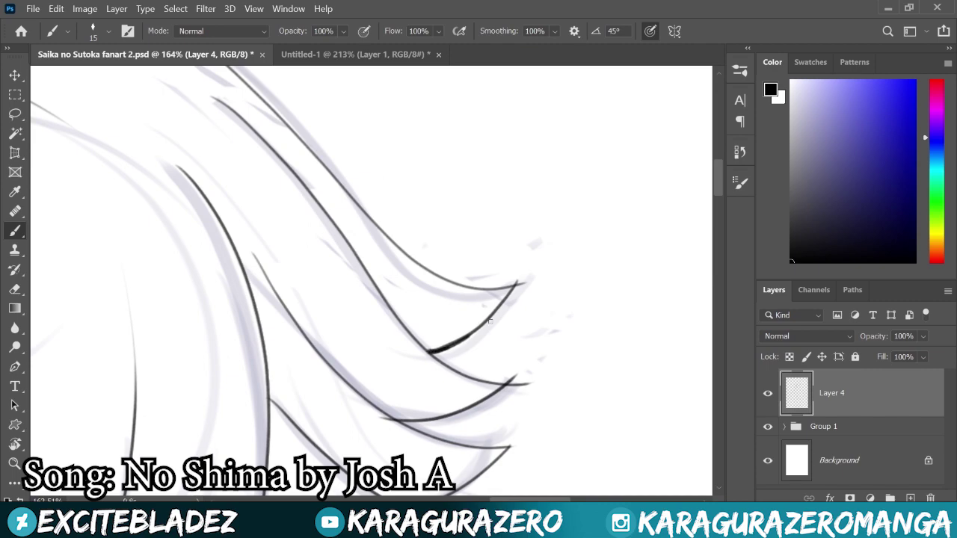
{"action": "scroll", "coordinate": [489, 321], "scroll_direction": "down", "scroll_amount": 2}
{"action": "scroll", "coordinate": [438, 331], "scroll_direction": "up", "scroll_amount": 4}
{"action": "key", "text": "e"}
{"action": "key", "text": "b"}
{"action": "left_click_drag", "start_coordinate": [146, 367], "coordinate": [287, 407]}
{"action": "key", "text": "ctrl+z"}
Add a short dark stroke on the hair strand
{"action": "scroll", "coordinate": [316, 336], "scroll_direction": "down", "scroll_amount": 4}
{"action": "scroll", "coordinate": [266, 372], "scroll_direction": "up", "scroll_amount": 2}
{"action": "scroll", "coordinate": [266, 372], "scroll_direction": "down", "scroll_amount": 3}
{"action": "scroll", "coordinate": [374, 280], "scroll_direction": "up", "scroll_amount": 4}
{"action": "scroll", "coordinate": [376, 279], "scroll_direction": "up", "scroll_amount": 2}
{"action": "left_click_drag", "start_coordinate": [515, 278], "coordinate": [390, 278]}
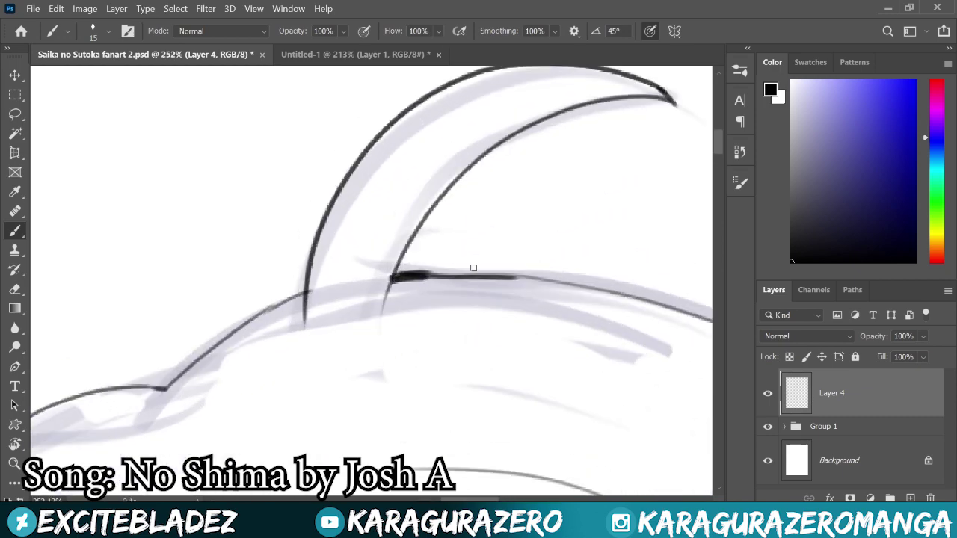
{"action": "scroll", "coordinate": [473, 267], "scroll_direction": "down", "scroll_amount": 3}
{"action": "scroll", "coordinate": [355, 223], "scroll_direction": "up", "scroll_amount": 2}
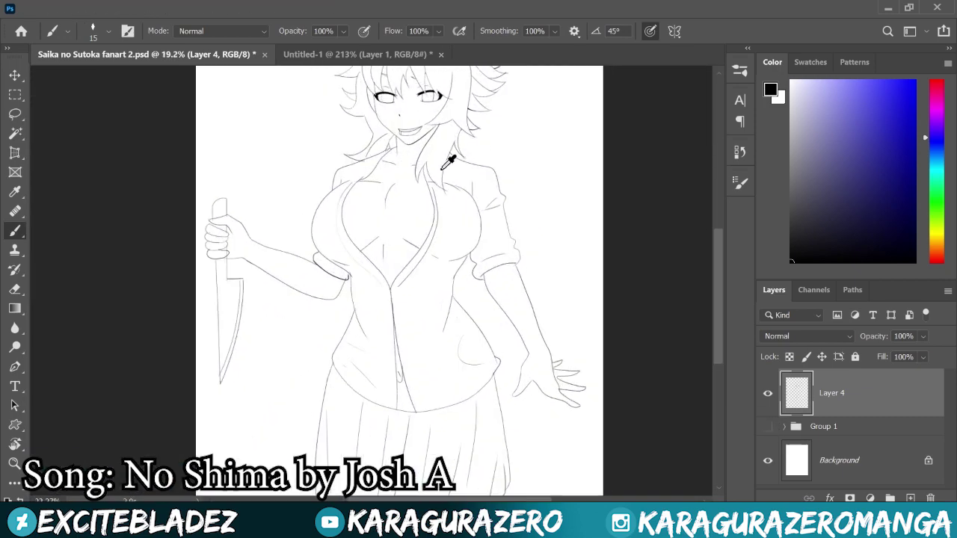
Lasso the left eye's inner corner line, move it into place, and deselect
{"action": "key", "text": "l"}
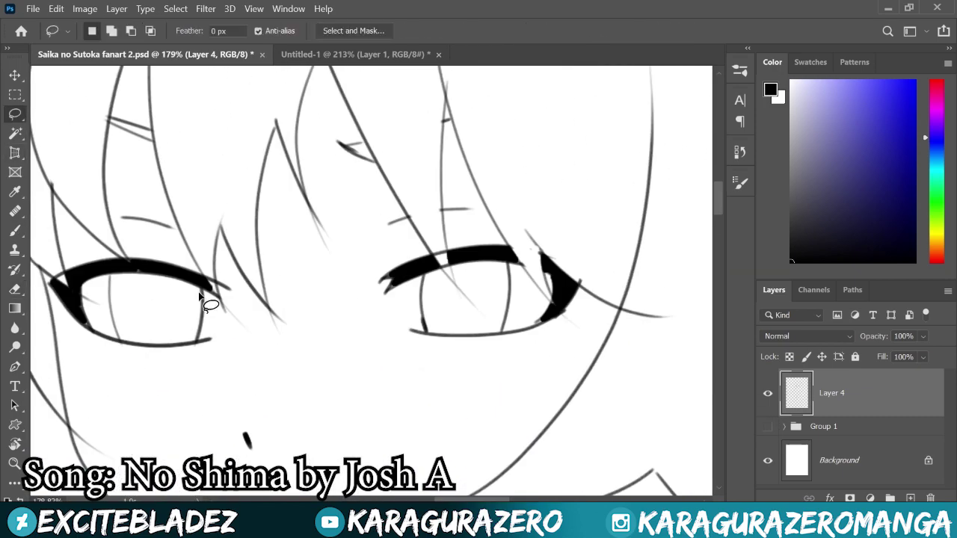
{"action": "left_click_drag", "start_coordinate": [202, 289], "coordinate": [200, 290]}
{"action": "key", "text": "v"}
{"action": "key", "text": "ctrl+d"}
{"action": "key", "text": "l"}
{"action": "key", "text": "b"}
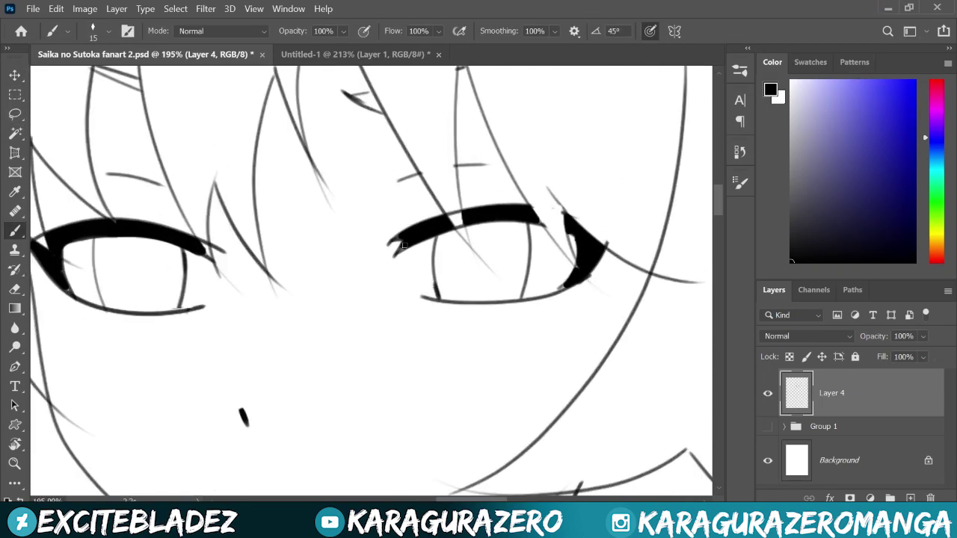
Fit the whole drawing in view, save the document, and target the Background layer
{"action": "key", "text": "ctrl+0"}
{"action": "key", "text": "ctrl+s"}
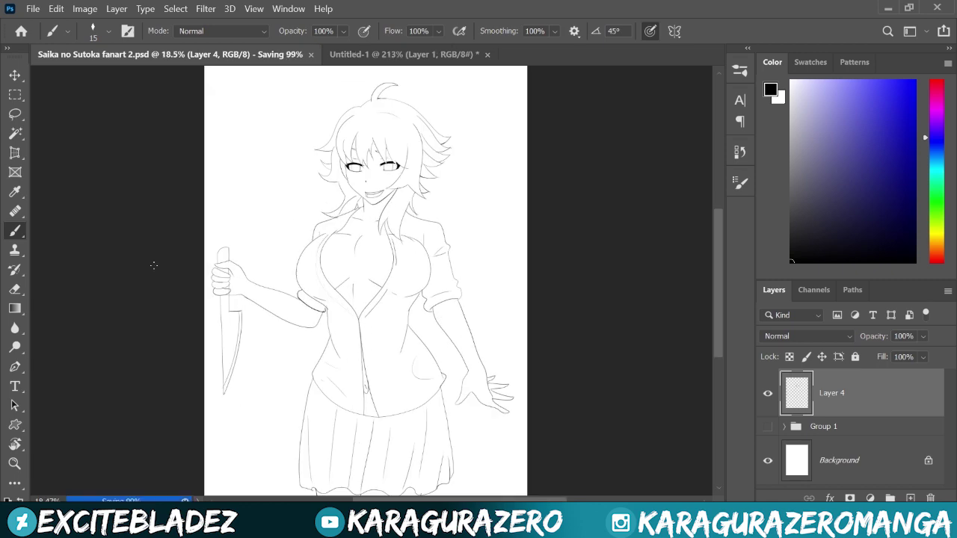
{"action": "left_click", "coordinate": [860, 459]}
Add Layer 5 above Background and fill it with light peach using the Paint Bucket
{"action": "left_click", "coordinate": [901, 497]}
{"action": "left_click", "coordinate": [347, 54]}
{"action": "left_click", "coordinate": [391, 241], "text": "alt"}
{"action": "left_click", "coordinate": [142, 54]}
{"action": "left_click", "coordinate": [810, 62]}
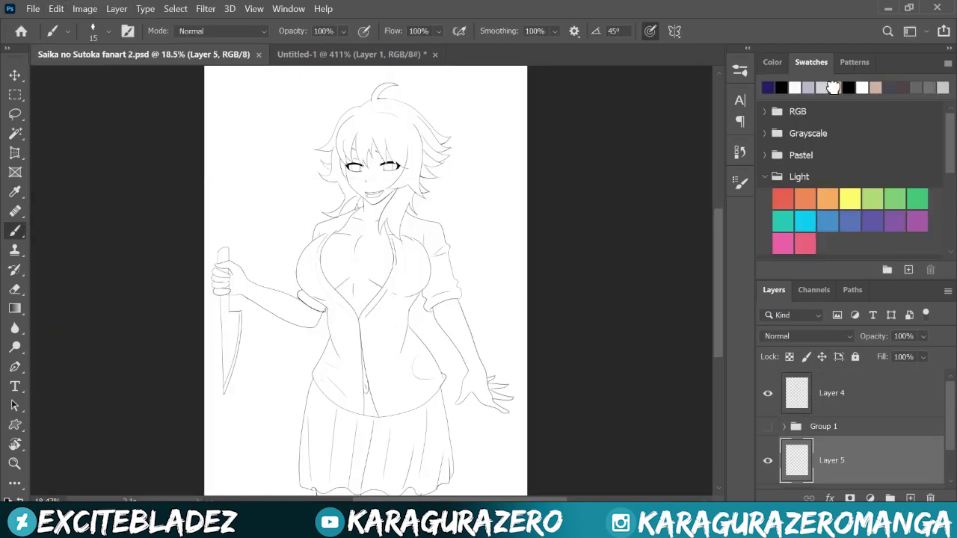
{"action": "left_click", "coordinate": [777, 81]}
{"action": "left_click", "coordinate": [772, 62]}
{"action": "key", "text": "g"}
{"action": "left_click", "coordinate": [456, 200]}
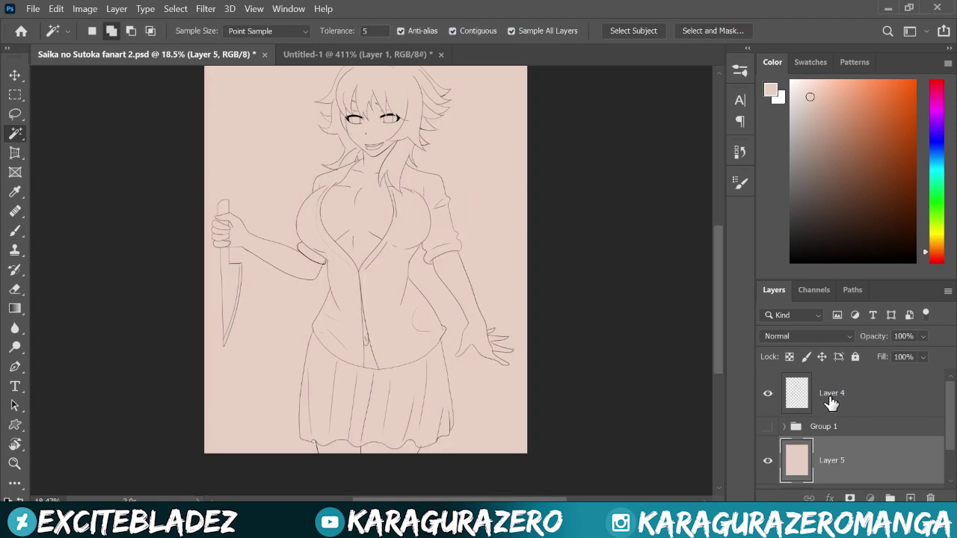
Back on the Layer 4 lineart, reset colours to black and white and undo the last fingertip stroke
{"action": "left_click", "coordinate": [829, 397]}
{"action": "key", "text": "b"}
{"action": "key", "text": "d"}
{"action": "scroll", "coordinate": [479, 240], "scroll_direction": "up", "scroll_amount": 10}
{"action": "scroll", "coordinate": [370, 396], "scroll_direction": "down", "scroll_amount": 5}
{"action": "scroll", "coordinate": [305, 107], "scroll_direction": "down", "scroll_amount": 2}
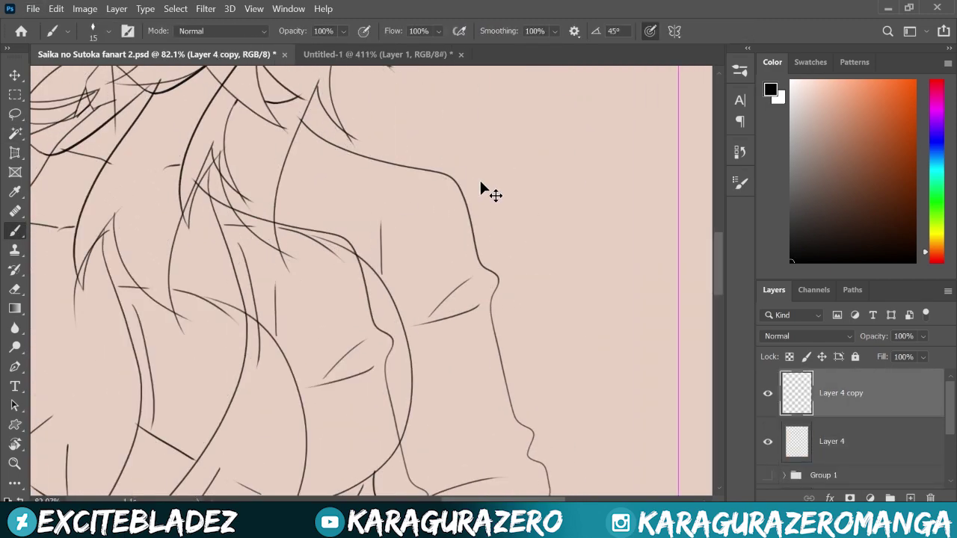
{"action": "scroll", "coordinate": [525, 142], "scroll_direction": "up", "scroll_amount": 2}
{"action": "scroll", "coordinate": [432, 155], "scroll_direction": "down", "scroll_amount": 3}
{"action": "scroll", "coordinate": [154, 160], "scroll_direction": "down", "scroll_amount": 2}
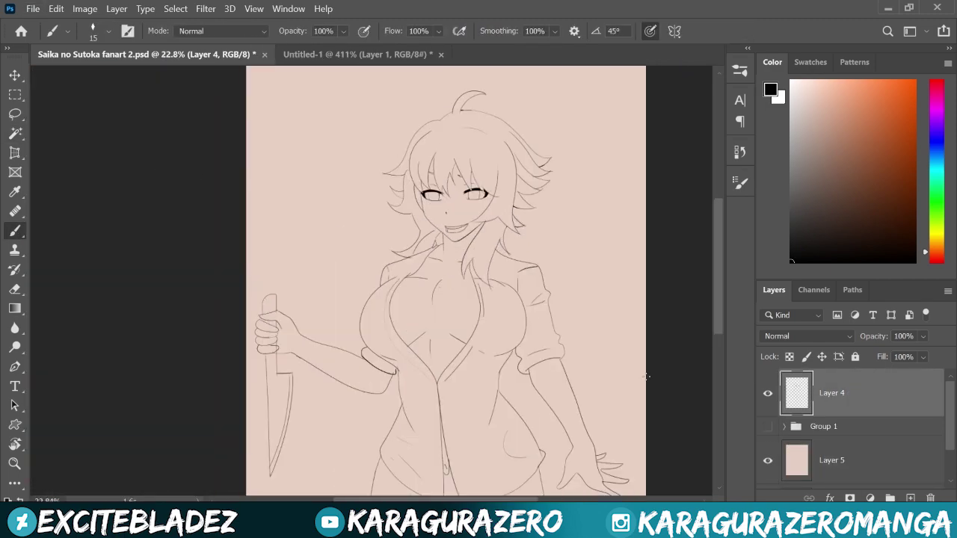
{"action": "scroll", "coordinate": [640, 448], "scroll_direction": "up", "scroll_amount": 4}
{"action": "scroll", "coordinate": [645, 476], "scroll_direction": "up", "scroll_amount": 2}
{"action": "key", "text": "ctrl+z"}
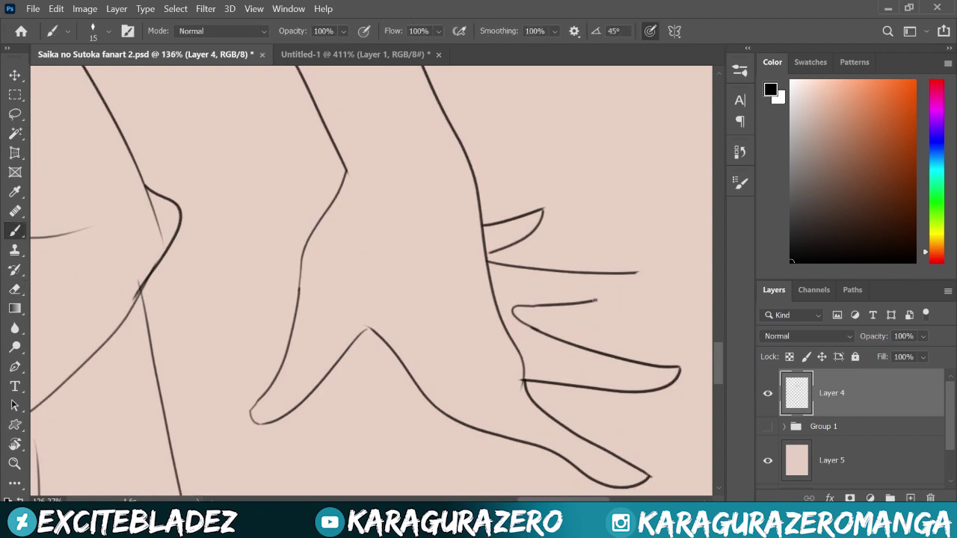
Magic Wand the empty area around the figure
{"action": "key", "text": "w"}
{"action": "scroll", "coordinate": [518, 271], "scroll_direction": "down", "scroll_amount": 2}
{"action": "left_click", "coordinate": [451, 183]}
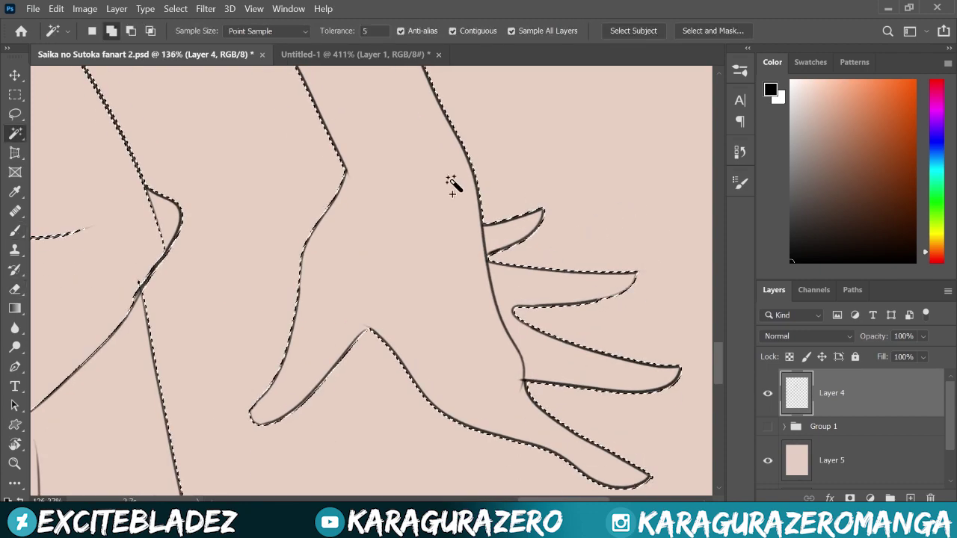
{"action": "scroll", "coordinate": [450, 184], "scroll_direction": "down", "scroll_amount": 3}
{"action": "scroll", "coordinate": [390, 263], "scroll_direction": "up", "scroll_amount": 5}
{"action": "key", "text": "b"}
{"action": "key", "text": "w"}
{"action": "scroll", "coordinate": [265, 242], "scroll_direction": "down", "scroll_amount": 3}
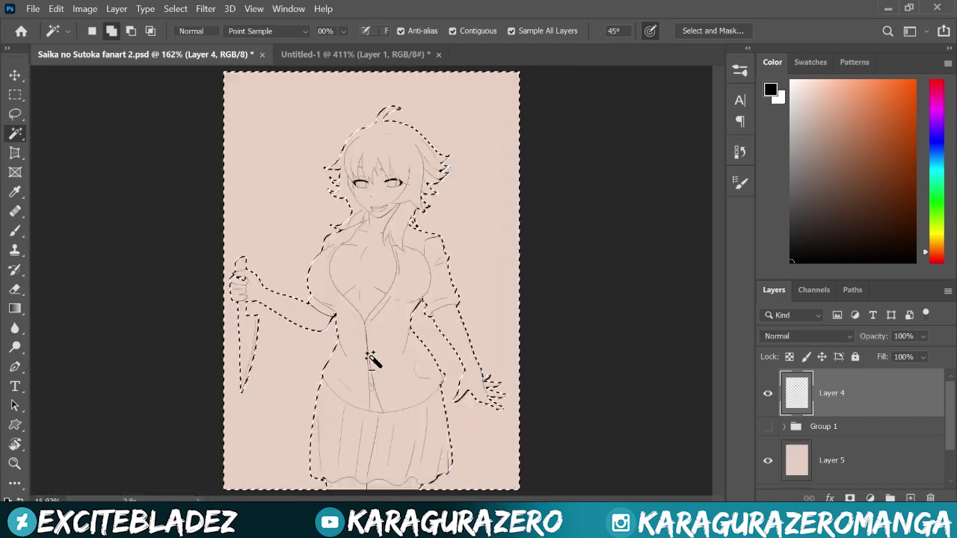
{"action": "scroll", "coordinate": [222, 283], "scroll_direction": "up", "scroll_amount": 2}
{"action": "scroll", "coordinate": [221, 283], "scroll_direction": "down", "scroll_amount": 2}
Expand the outside selection by 2 px and delete the peach around the figure
{"action": "left_click", "coordinate": [175, 9]}
{"action": "left_click", "coordinate": [329, 248]}
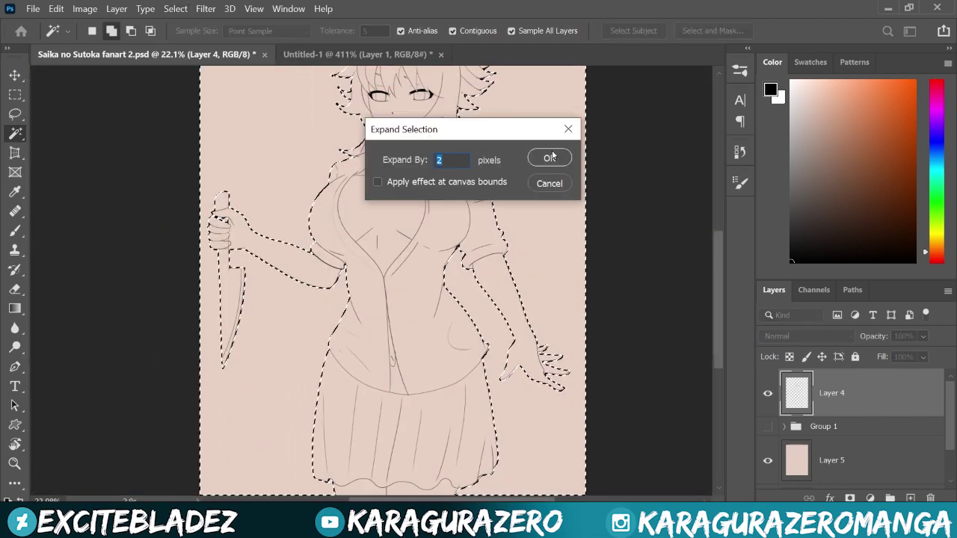
{"action": "key", "text": "Return"}
{"action": "left_click", "coordinate": [831, 460]}
{"action": "key", "text": "Delete"}
{"action": "key", "text": "ctrl+z"}
Switch between Lasso and Magic Wand, then add a new layer for the shirt
{"action": "scroll", "coordinate": [225, 216], "scroll_direction": "up", "scroll_amount": 3}
{"action": "scroll", "coordinate": [313, 359], "scroll_direction": "up", "scroll_amount": 2}
{"action": "key", "text": "l"}
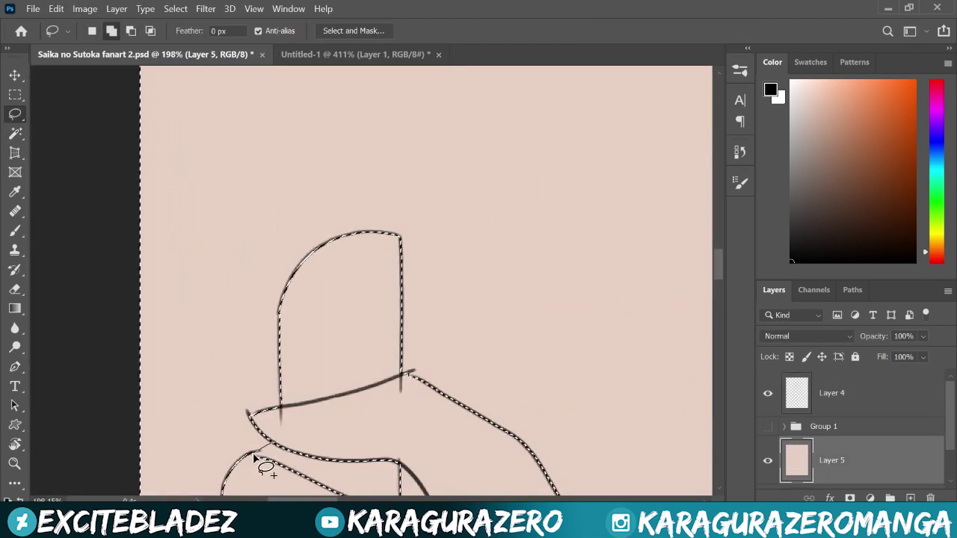
{"action": "scroll", "coordinate": [334, 357], "scroll_direction": "down", "scroll_amount": 5}
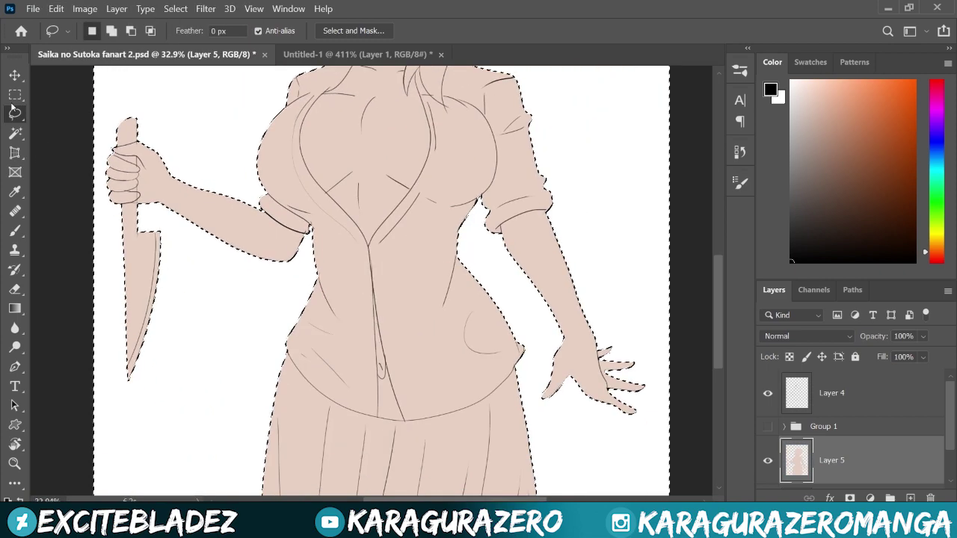
{"action": "key", "text": "w"}
{"action": "left_click", "coordinate": [334, 322]}
Select the shirt with the Magic Wand and extend it along the collar with the Lasso
{"action": "scroll", "coordinate": [850, 448], "scroll_direction": "down", "scroll_amount": 2}
{"action": "left_click", "coordinate": [175, 8]}
{"action": "left_click", "coordinate": [551, 156]}
{"action": "key", "text": "l"}
{"action": "key", "text": "x"}
{"action": "scroll", "coordinate": [341, 318], "scroll_direction": "up", "scroll_amount": 3}
{"action": "scroll", "coordinate": [340, 319], "scroll_direction": "up", "scroll_amount": 3}
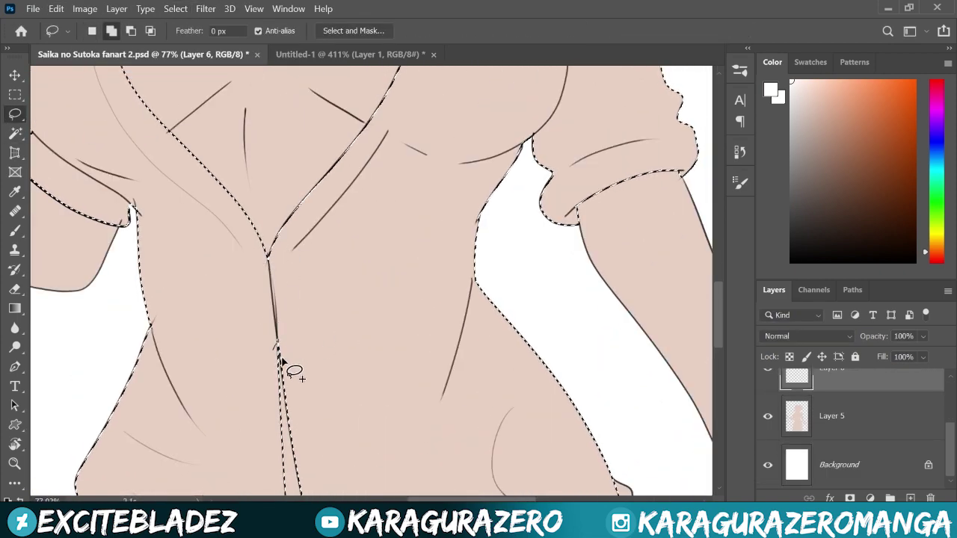
{"action": "scroll", "coordinate": [299, 320], "scroll_direction": "down", "scroll_amount": 2}
{"action": "scroll", "coordinate": [291, 147], "scroll_direction": "up", "scroll_amount": 5}
{"action": "mouse_move", "coordinate": [521, 133]}
{"action": "left_mouse_down"}
{"action": "mouse_move", "coordinate": [437, 181]}
{"action": "mouse_move", "coordinate": [404, 154]}
{"action": "left_mouse_up"}
Fill the shirt selection with white
{"action": "scroll", "coordinate": [406, 378], "scroll_direction": "up", "scroll_amount": 2}
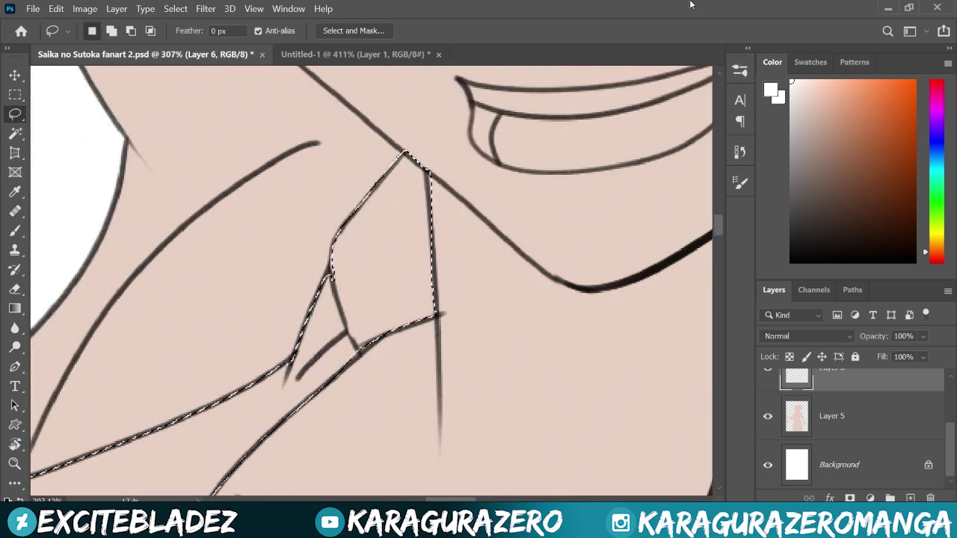
{"action": "scroll", "coordinate": [355, 267], "scroll_direction": "down", "scroll_amount": 1}
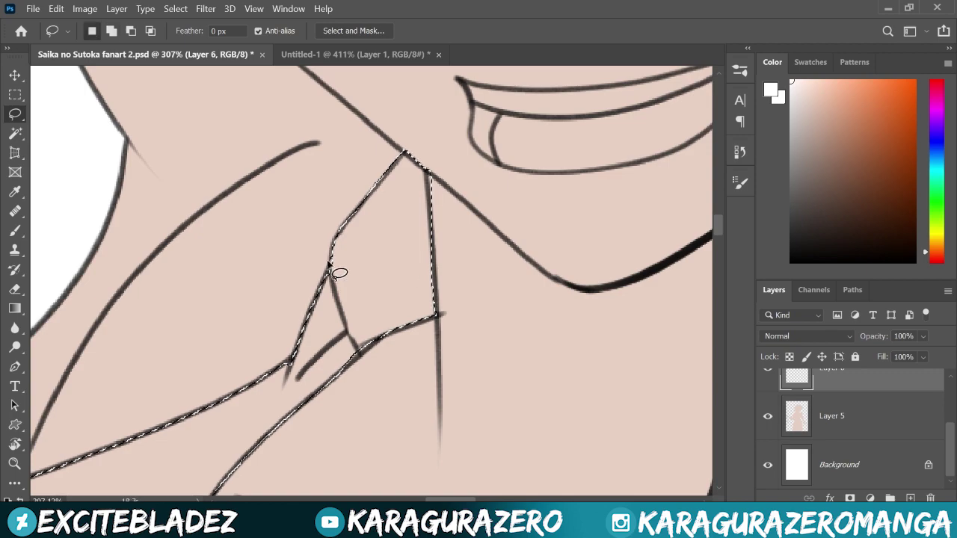
{"action": "scroll", "coordinate": [299, 239], "scroll_direction": "down", "scroll_amount": 3}
{"action": "scroll", "coordinate": [299, 239], "scroll_direction": "down", "scroll_amount": 1}
{"action": "key", "text": "shift+F5"}
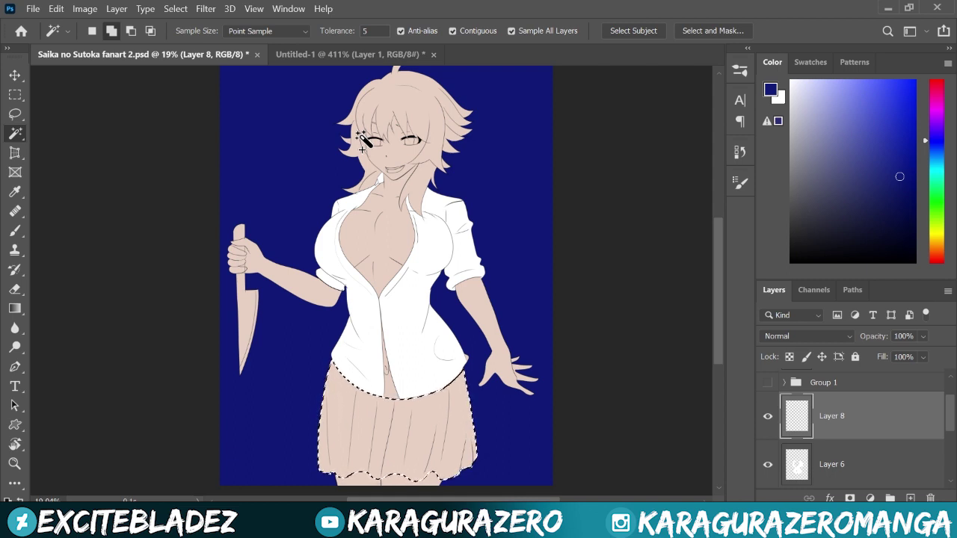
{"action": "left_click", "coordinate": [56, 8]}
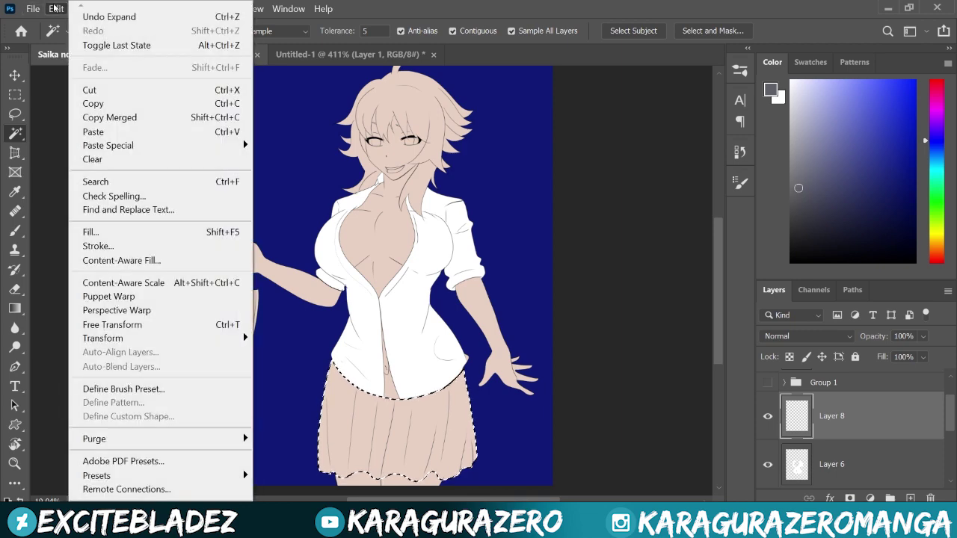
Fill the skirt selection grey, then select the knife blade and grow the selection
{"action": "left_click", "coordinate": [83, 231]}
{"action": "key", "text": "l"}
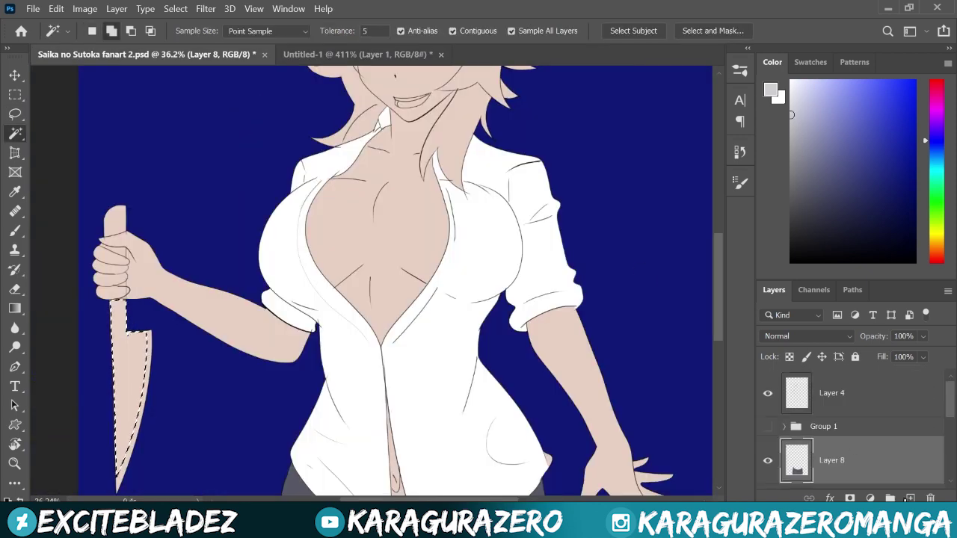
{"action": "left_click", "coordinate": [175, 8]}
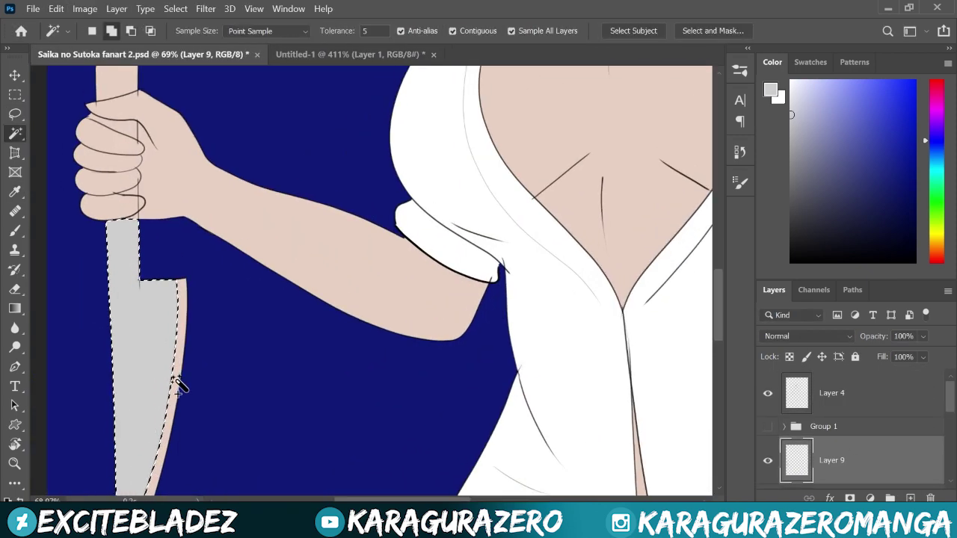
{"action": "key", "text": "Return"}
{"action": "scroll", "coordinate": [74, 214], "scroll_direction": "up", "scroll_amount": 2}
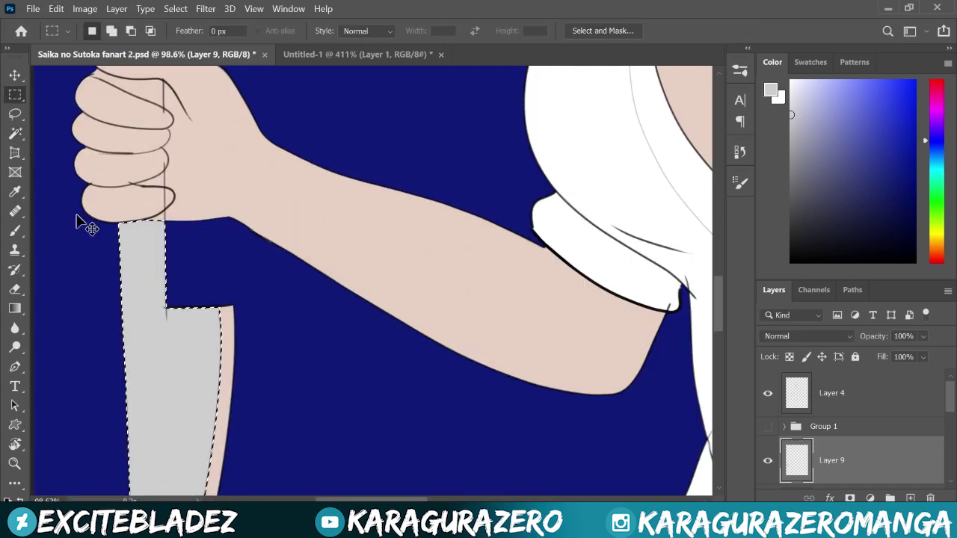
Select the knife handle between the fingers and expand the selection
{"action": "left_click", "coordinate": [175, 8]}
{"action": "left_click", "coordinate": [391, 118]}
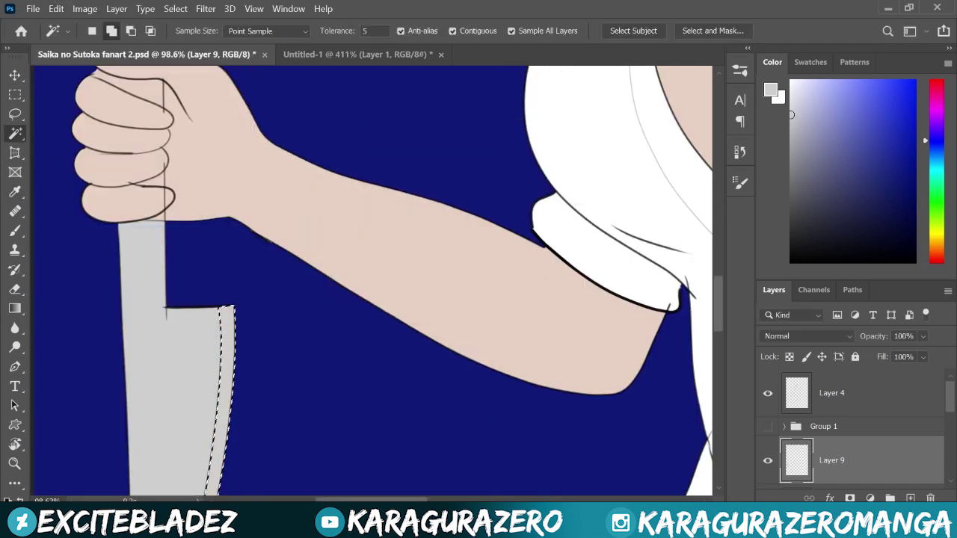
{"action": "scroll", "coordinate": [122, 128], "scroll_direction": "up", "scroll_amount": 2}
{"action": "left_click", "coordinate": [127, 131]}
{"action": "left_click", "coordinate": [175, 8]}
{"action": "left_click", "coordinate": [175, 299]}
Fill the knife handle dark grey
{"action": "scroll", "coordinate": [175, 299], "scroll_direction": "up", "scroll_amount": 2}
{"action": "left_click", "coordinate": [175, 8]}
{"action": "left_click", "coordinate": [262, 85]}
{"action": "left_click", "coordinate": [56, 8]}
{"action": "left_click", "coordinate": [107, 238]}
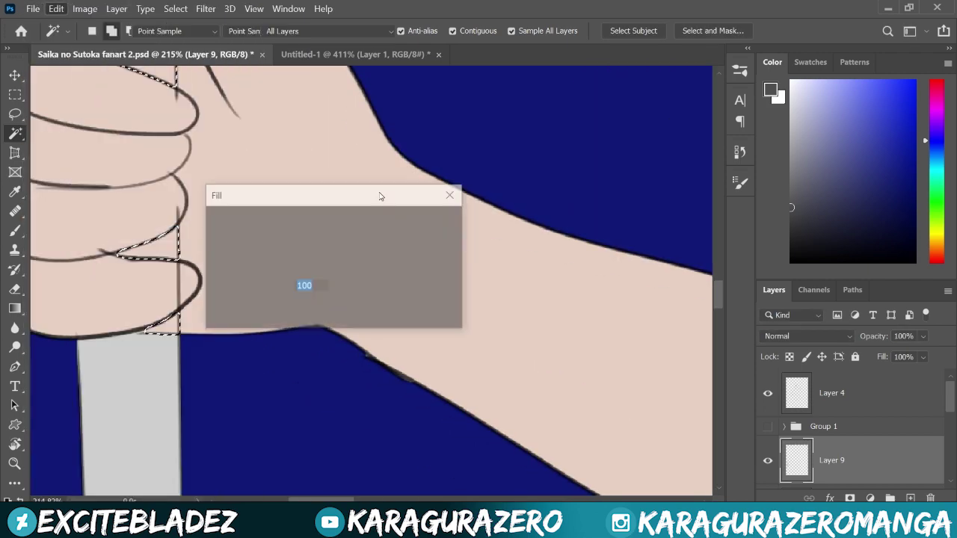
{"action": "scroll", "coordinate": [265, 220], "scroll_direction": "down", "scroll_amount": 3}
{"action": "scroll", "coordinate": [150, 199], "scroll_direction": "down", "scroll_amount": 2}
On a new layer for the hair, Magic Wand the hair area and pick a dark reddish brown
{"action": "key", "text": "l"}
{"action": "scroll", "coordinate": [184, 214], "scroll_direction": "up", "scroll_amount": 2}
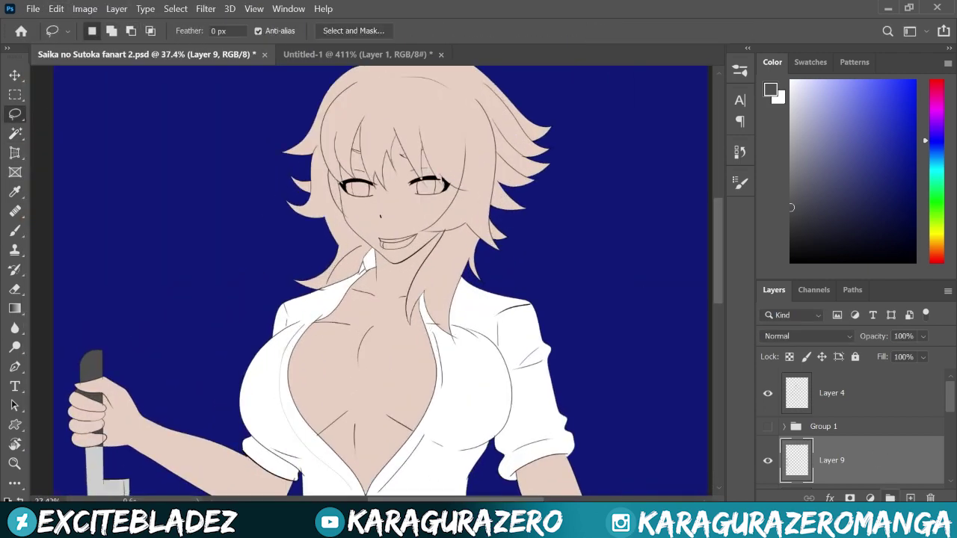
{"action": "left_click", "coordinate": [910, 497]}
{"action": "key", "text": "w"}
{"action": "left_click", "coordinate": [373, 112]}
{"action": "scroll", "coordinate": [474, 133], "scroll_direction": "up", "scroll_amount": 3}
{"action": "left_click", "coordinate": [524, 150], "text": "shift"}
{"action": "scroll", "coordinate": [270, 410], "scroll_direction": "down", "scroll_amount": 3}
{"action": "key", "text": "Return"}
{"action": "left_click", "coordinate": [836, 201]}
{"action": "left_click_drag", "start_coordinate": [935, 224], "coordinate": [938, 256]}
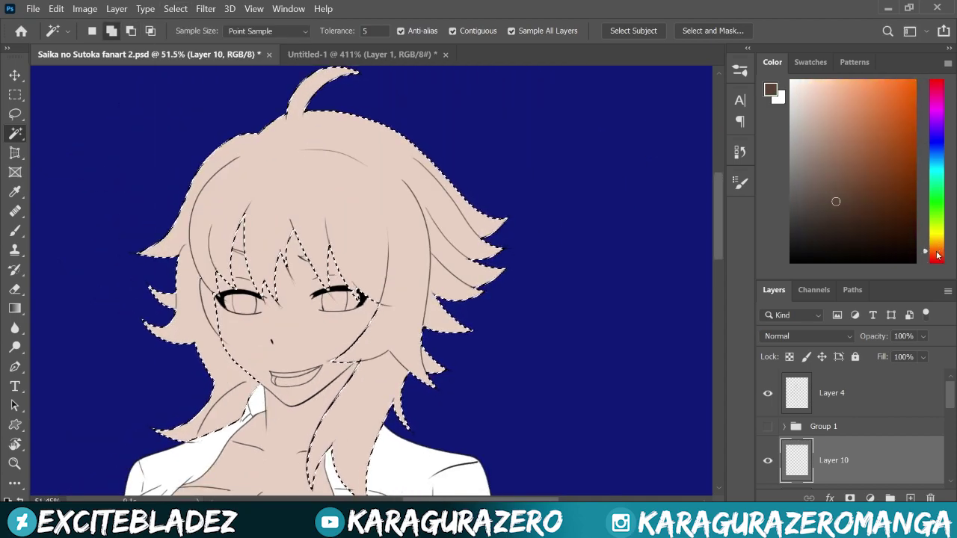
Fine-tune the reddish brown and fill the hair selection with it
{"action": "left_click", "coordinate": [853, 192]}
{"action": "left_click", "coordinate": [56, 9]}
{"action": "left_click", "coordinate": [75, 247]}
{"action": "key", "text": "Return"}
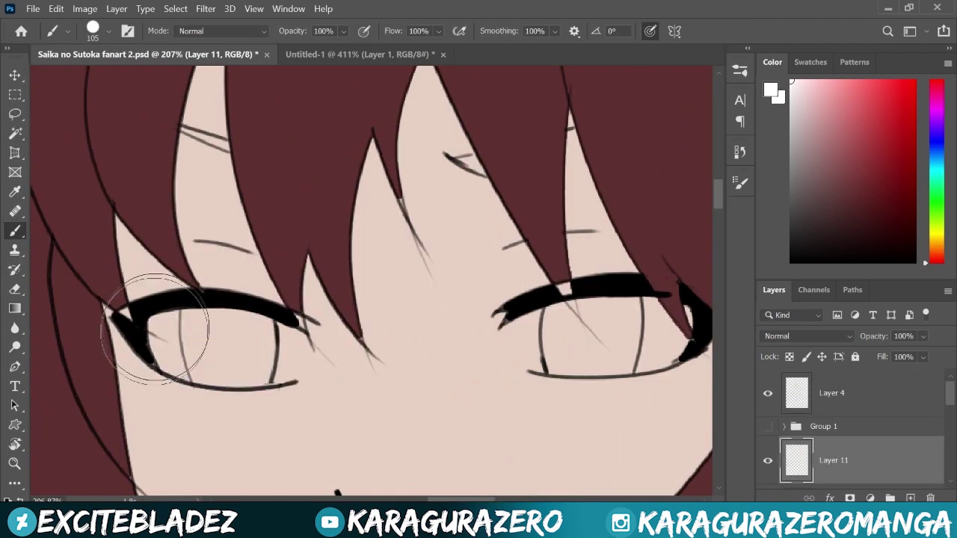
Paint the whites of both eyes white, then switch to the eraser
{"action": "left_click_drag", "start_coordinate": [155, 329], "coordinate": [284, 352]}
{"action": "left_click_drag", "start_coordinate": [523, 336], "coordinate": [672, 336]}
{"action": "key", "text": "e"}
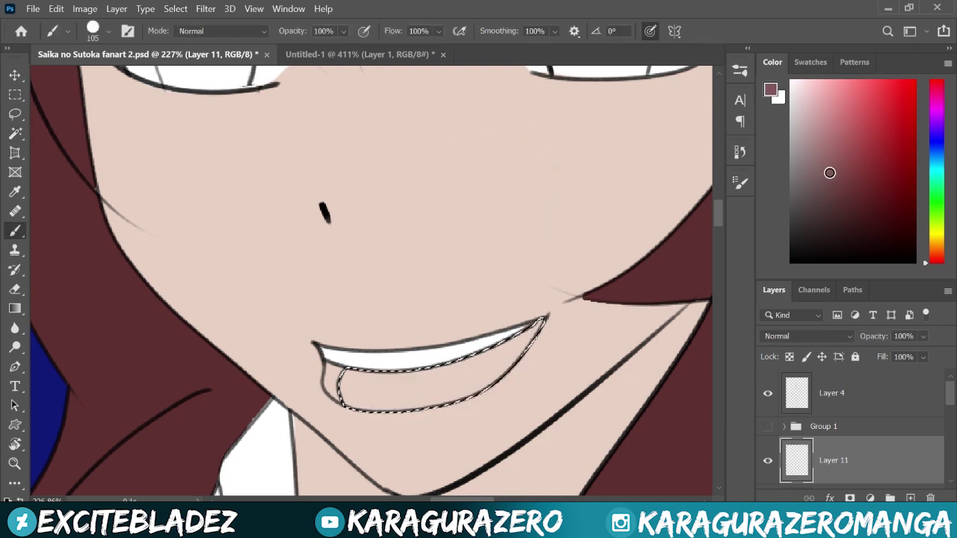
Pick a pink colour and fill the inside of the mouth with it
{"action": "left_click", "coordinate": [936, 102]}
{"action": "left_click", "coordinate": [823, 80]}
{"action": "key", "text": "shift+F5"}
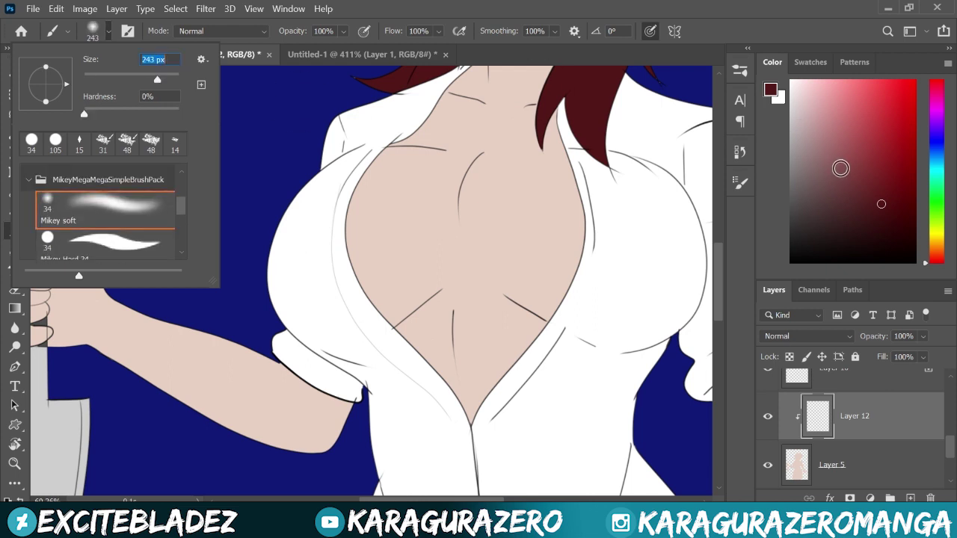
Pick a lighter red, then choose a pale yellow for the skin highlights
{"action": "left_click", "coordinate": [843, 167]}
{"action": "left_click", "coordinate": [936, 239]}
{"action": "left_click", "coordinate": [844, 80]}
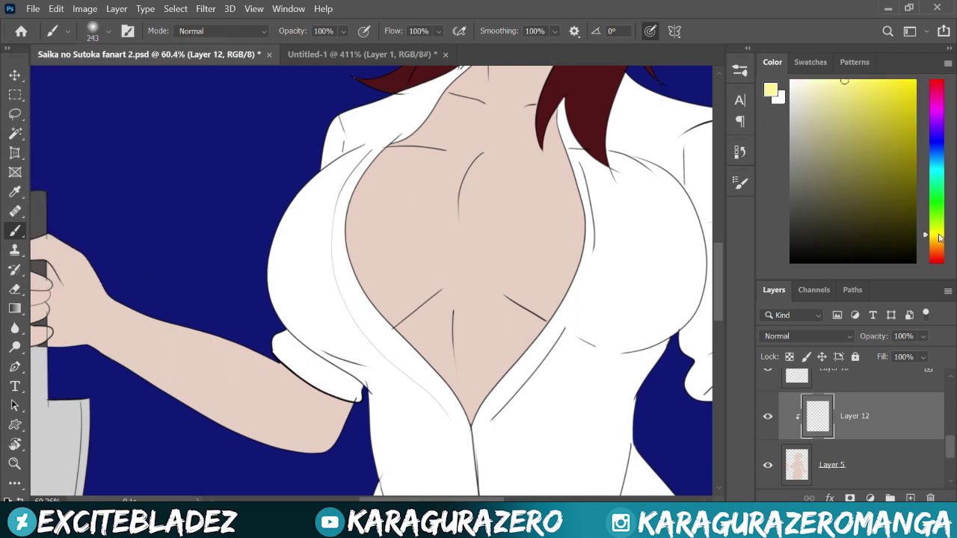
Set a soft 243 px brush at 30% opacity and clip the layer to the skin below
{"action": "left_click", "coordinate": [343, 31]}
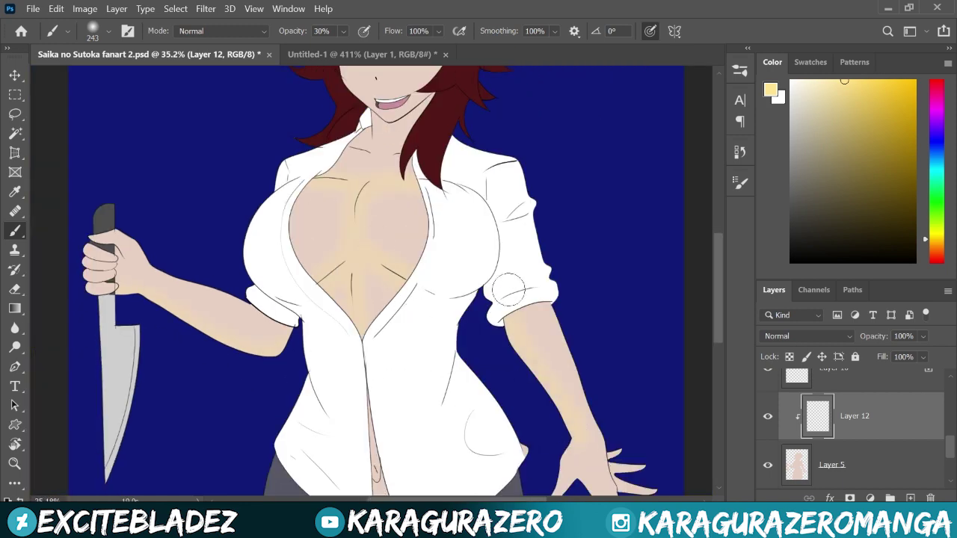
{"action": "left_click", "coordinate": [94, 34]}
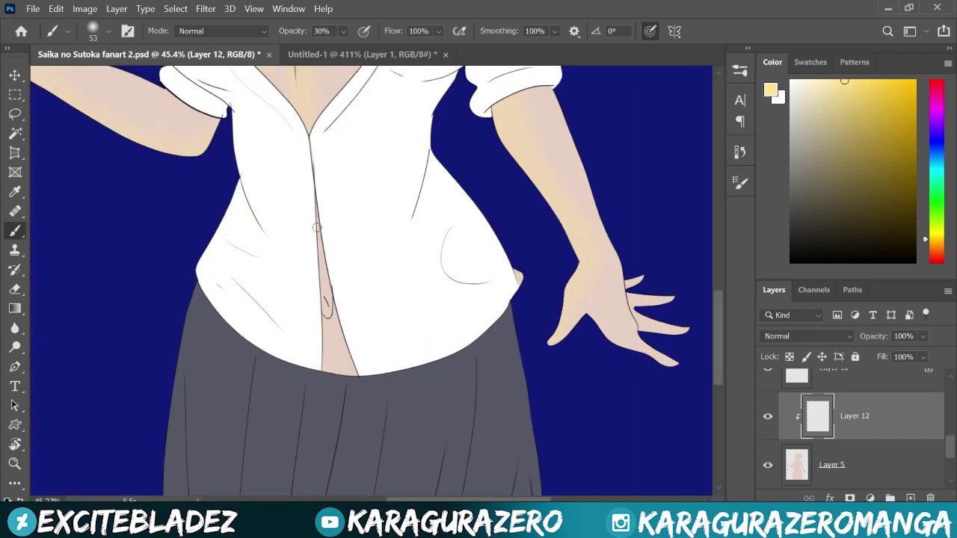
{"action": "key", "text": "ctrl+alt+g"}
{"action": "key", "text": "ctrl+0"}
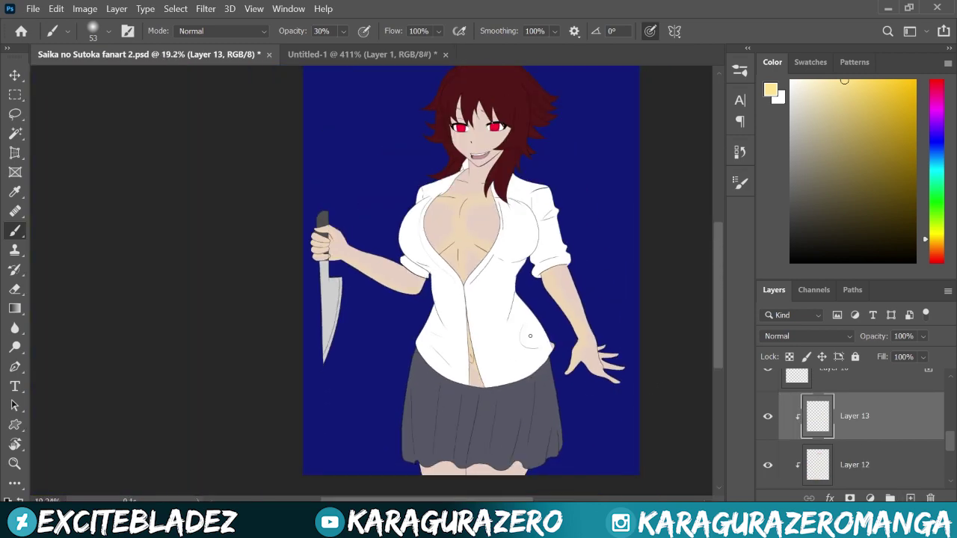
Paint pink shading along the arm's underside and shrink the soft brush to size 92
{"action": "scroll", "coordinate": [438, 210], "scroll_direction": "up", "scroll_amount": 3}
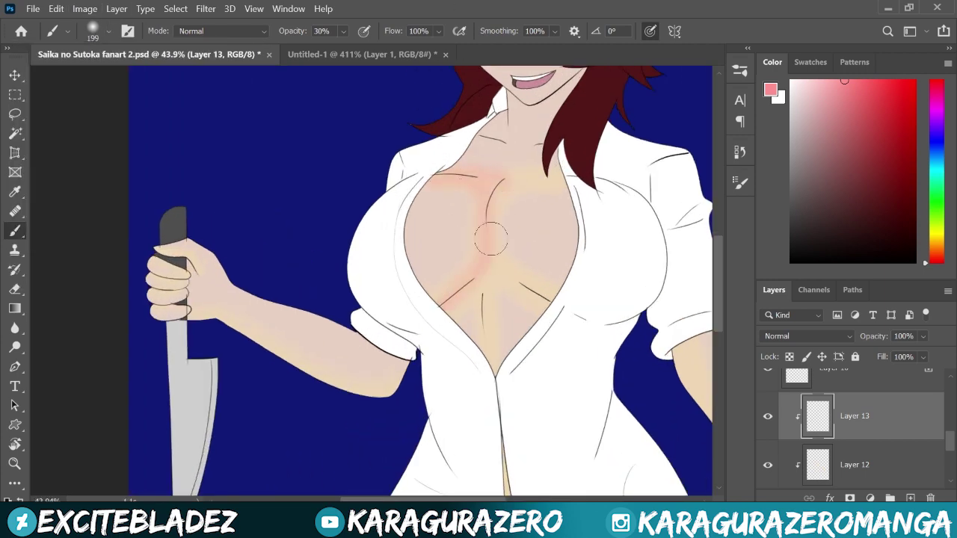
{"action": "left_click_drag", "start_coordinate": [250, 340], "coordinate": [408, 395]}
{"action": "key", "text": "ctrl+0"}
{"action": "scroll", "coordinate": [577, 374], "scroll_direction": "up", "scroll_amount": 2}
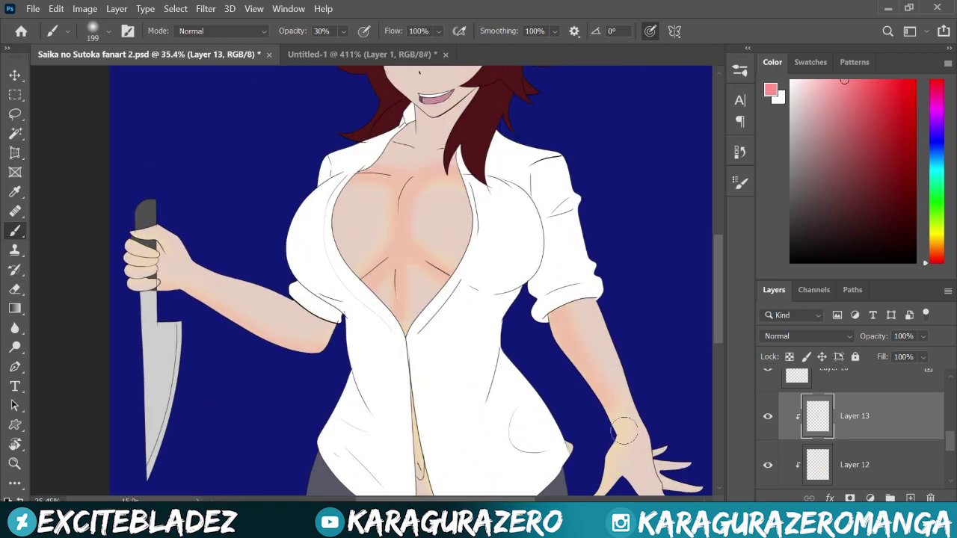
{"action": "scroll", "coordinate": [543, 416], "scroll_direction": "up", "scroll_amount": 2}
{"action": "left_click", "coordinate": [93, 31]}
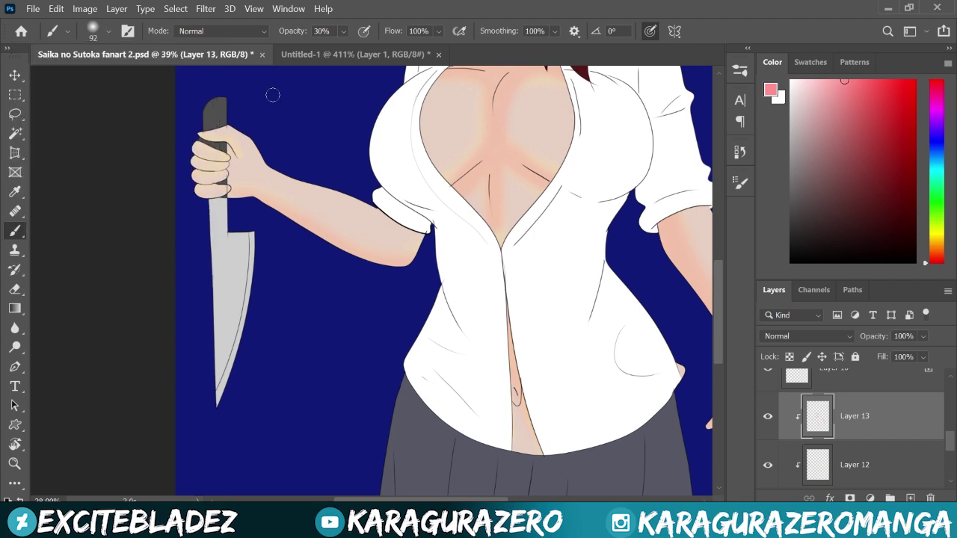
{"action": "scroll", "coordinate": [196, 266], "scroll_direction": "up", "scroll_amount": 5}
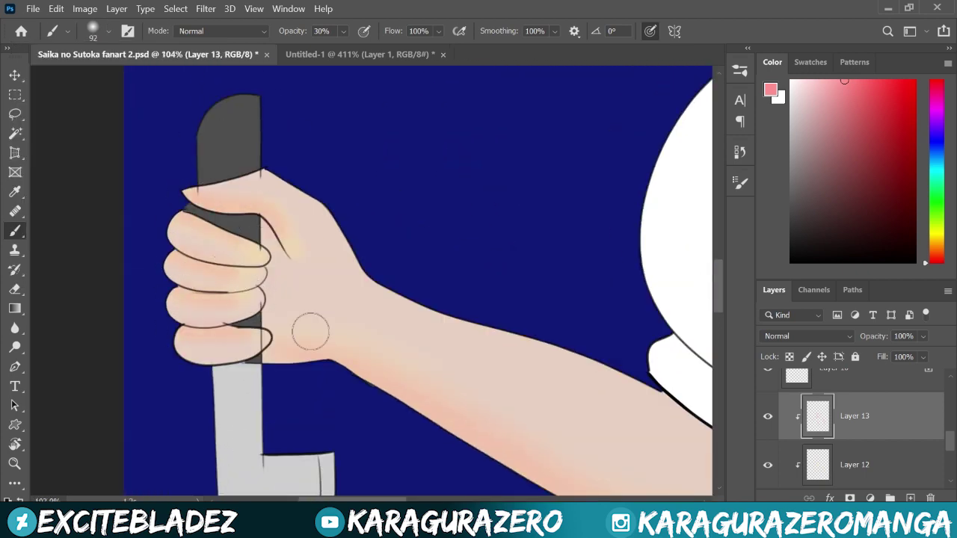
{"action": "scroll", "coordinate": [276, 331], "scroll_direction": "down", "scroll_amount": 5}
{"action": "scroll", "coordinate": [448, 262], "scroll_direction": "up", "scroll_amount": 2}
{"action": "scroll", "coordinate": [449, 261], "scroll_direction": "down", "scroll_amount": 3}
Move between Layers 12 and 13 and pick a blush colour from the swatches
{"action": "key", "text": "alt+bracketleft"}
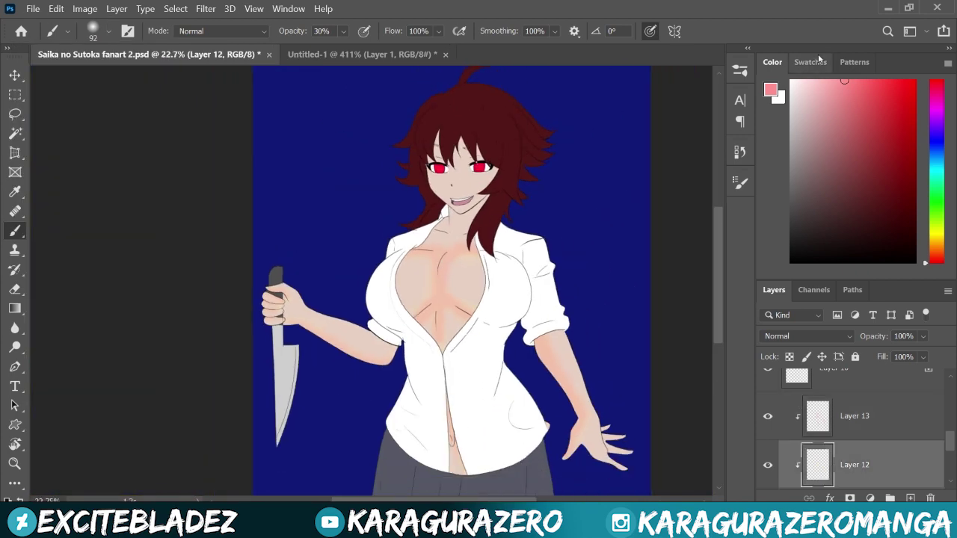
{"action": "left_click", "coordinate": [810, 62]}
{"action": "scroll", "coordinate": [414, 130], "scroll_direction": "up", "scroll_amount": 3}
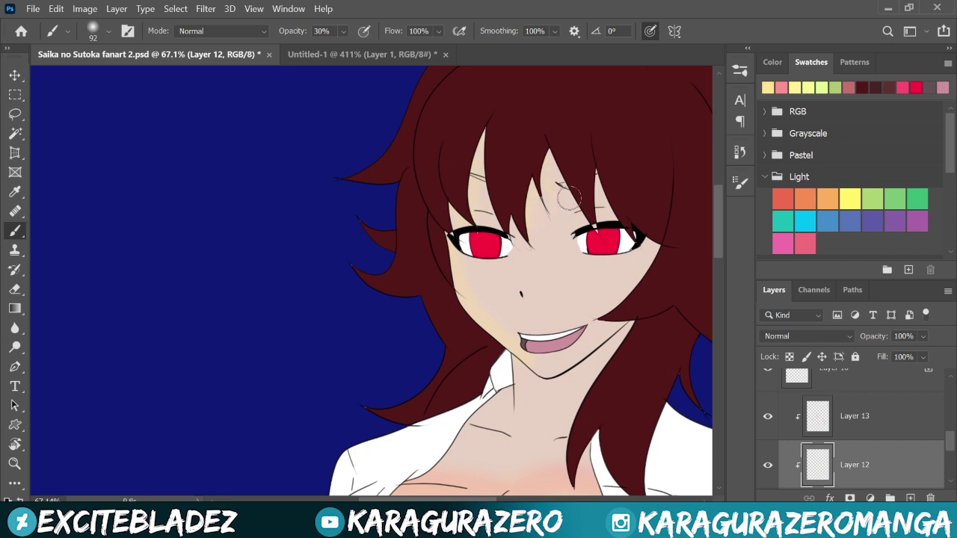
{"action": "key", "text": "alt+bracketright"}
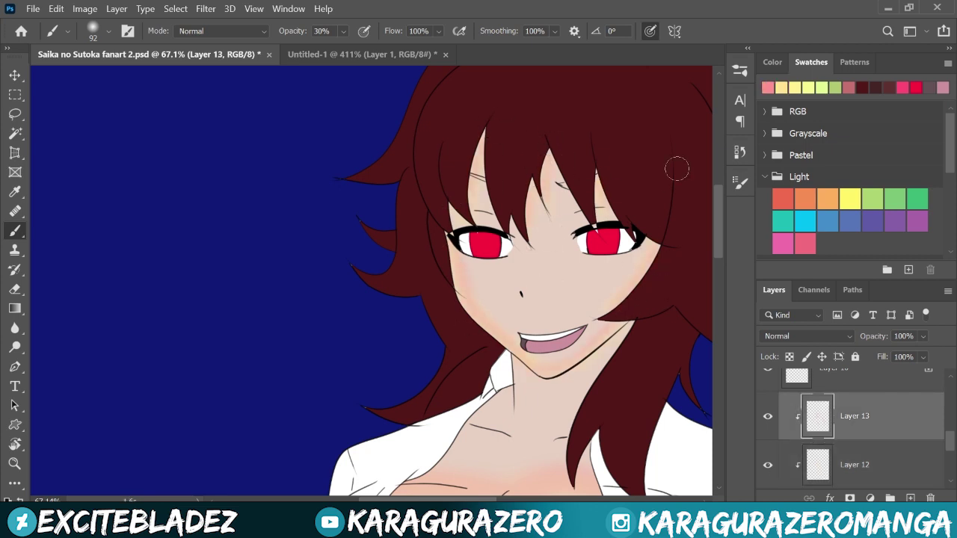
{"action": "scroll", "coordinate": [414, 145], "scroll_direction": "down", "scroll_amount": 5}
{"action": "scroll", "coordinate": [452, 205], "scroll_direction": "up", "scroll_amount": 3}
Enlarge the soft brush to size 322 and paint blush on Layer 12
{"action": "left_click", "coordinate": [67, 31]}
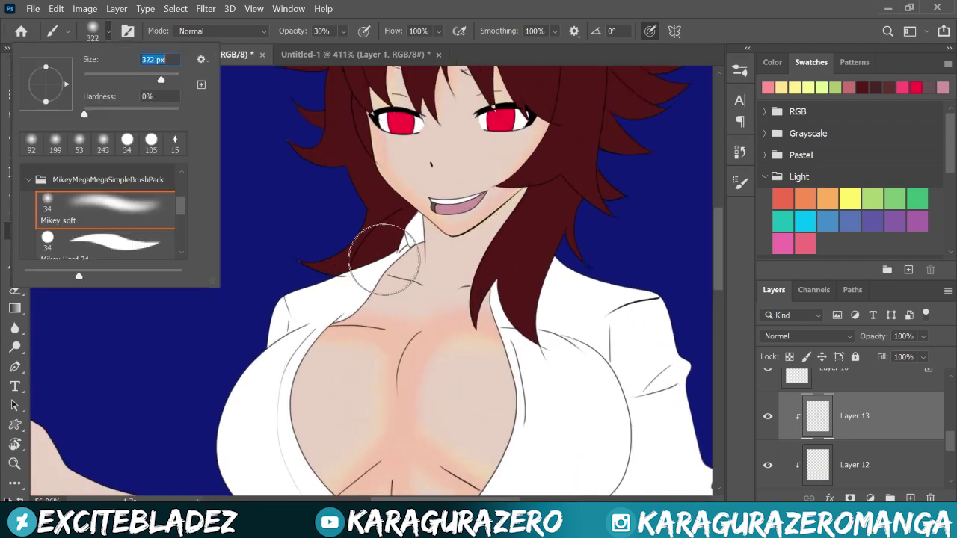
{"action": "double_click", "coordinate": [90, 216]}
{"action": "scroll", "coordinate": [535, 187], "scroll_direction": "up", "scroll_amount": 1}
{"action": "scroll", "coordinate": [555, 85], "scroll_direction": "down", "scroll_amount": 3}
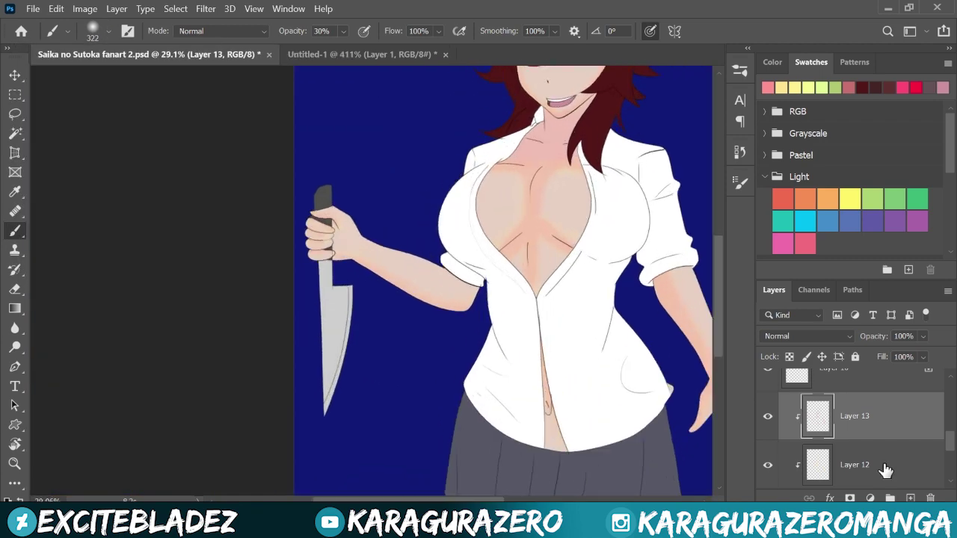
{"action": "key", "text": "alt+bracketleft"}
{"action": "scroll", "coordinate": [557, 135], "scroll_direction": "down", "scroll_amount": 2}
{"action": "scroll", "coordinate": [448, 225], "scroll_direction": "up", "scroll_amount": 1}
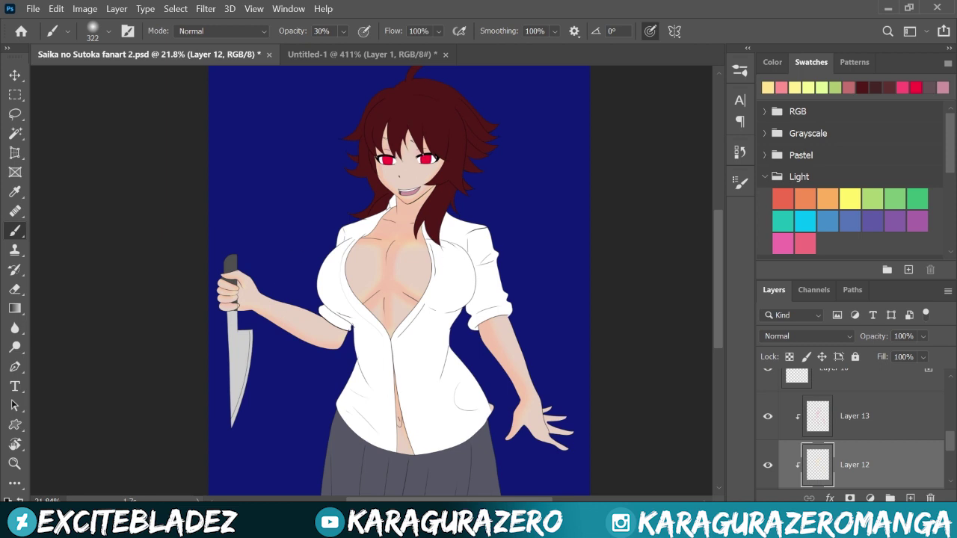
Add a new shading layer with the textured brush at size 146
{"action": "left_click", "coordinate": [910, 498]}
{"action": "left_click", "coordinate": [93, 31]}
{"action": "double_click", "coordinate": [112, 187]}
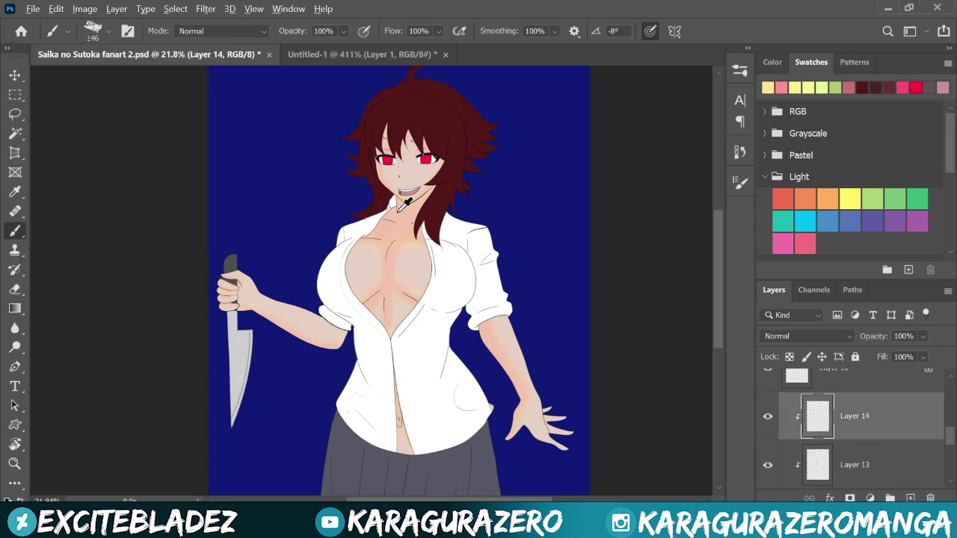
Pick a brownish shading colour and paint a reddish shadow crease under the chest
{"action": "scroll", "coordinate": [411, 225], "scroll_direction": "up", "scroll_amount": 2}
{"action": "left_click", "coordinate": [772, 62]}
{"action": "left_click", "coordinate": [811, 174]}
{"action": "scroll", "coordinate": [351, 97], "scroll_direction": "up", "scroll_amount": 2}
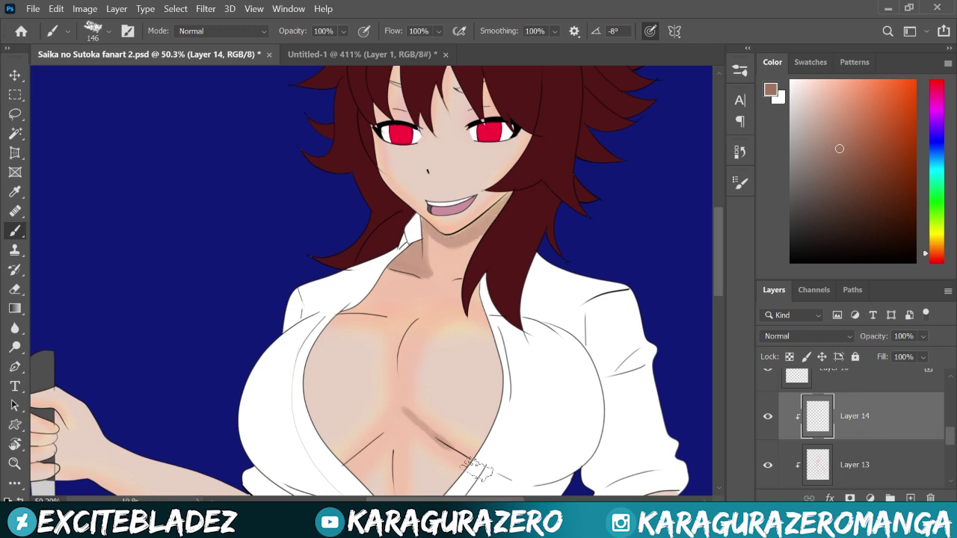
{"action": "left_click_drag", "start_coordinate": [477, 469], "coordinate": [424, 432]}
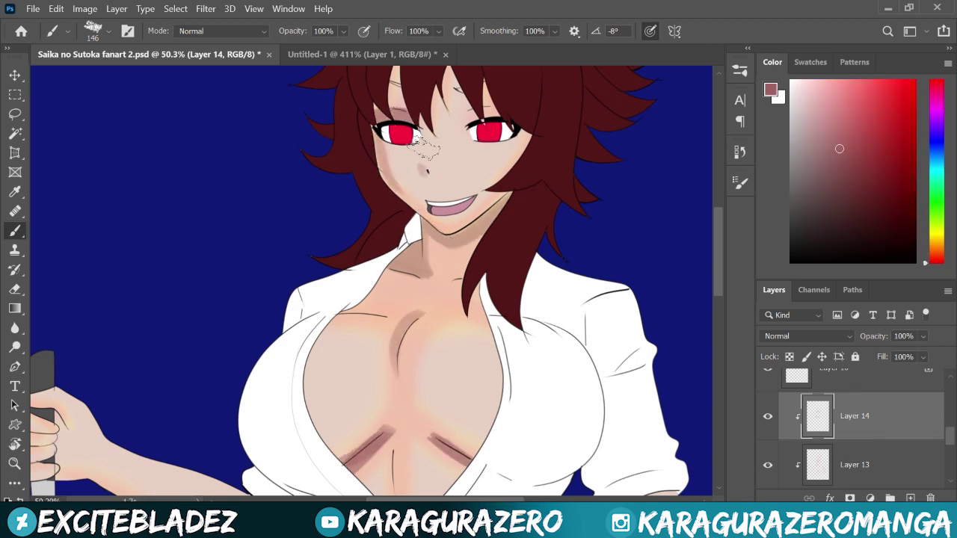
Shade the fingers and nose, add white chest shine, then create clipped Layer 16 for hair
{"action": "scroll", "coordinate": [447, 155], "scroll_direction": "down", "scroll_amount": 2}
{"action": "scroll", "coordinate": [514, 301], "scroll_direction": "up", "scroll_amount": 1}
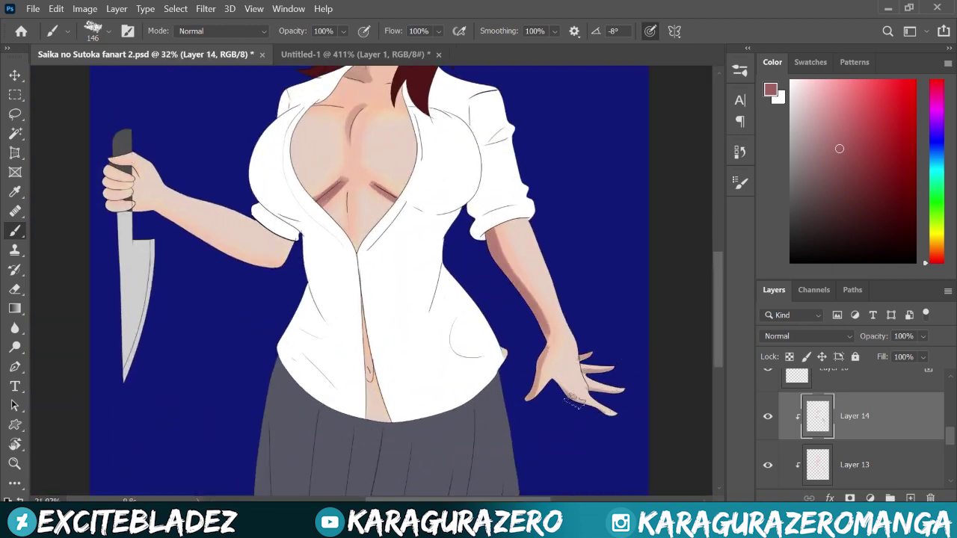
{"action": "scroll", "coordinate": [139, 177], "scroll_direction": "up", "scroll_amount": 2}
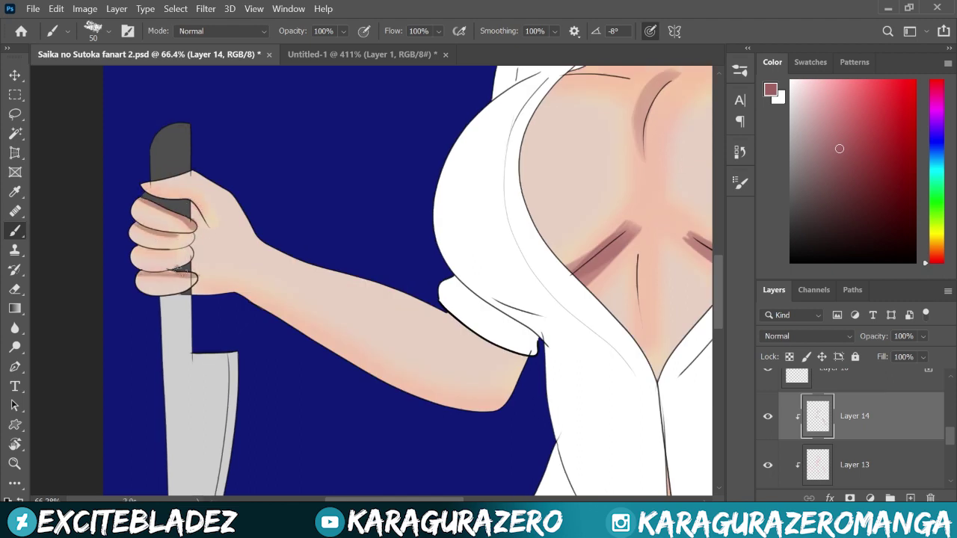
{"action": "scroll", "coordinate": [292, 381], "scroll_direction": "down", "scroll_amount": 2}
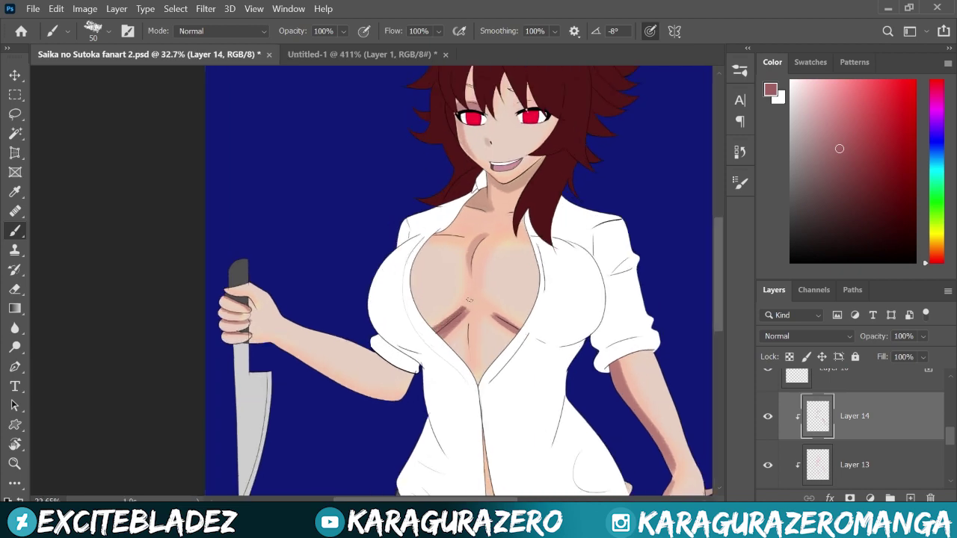
{"action": "scroll", "coordinate": [525, 335], "scroll_direction": "down", "scroll_amount": 2}
{"action": "scroll", "coordinate": [336, 303], "scroll_direction": "up", "scroll_amount": 2}
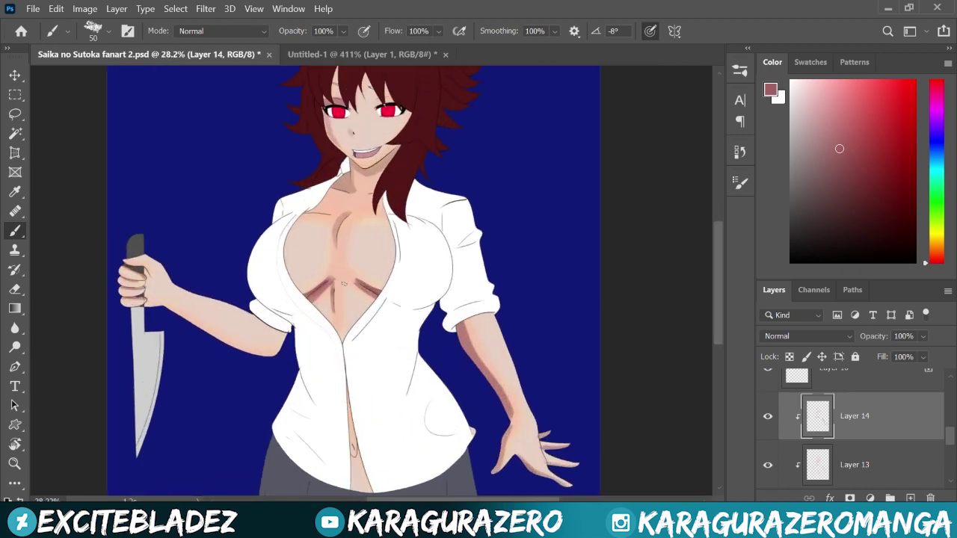
{"action": "scroll", "coordinate": [358, 261], "scroll_direction": "down", "scroll_amount": 2}
{"action": "scroll", "coordinate": [404, 411], "scroll_direction": "up", "scroll_amount": 3}
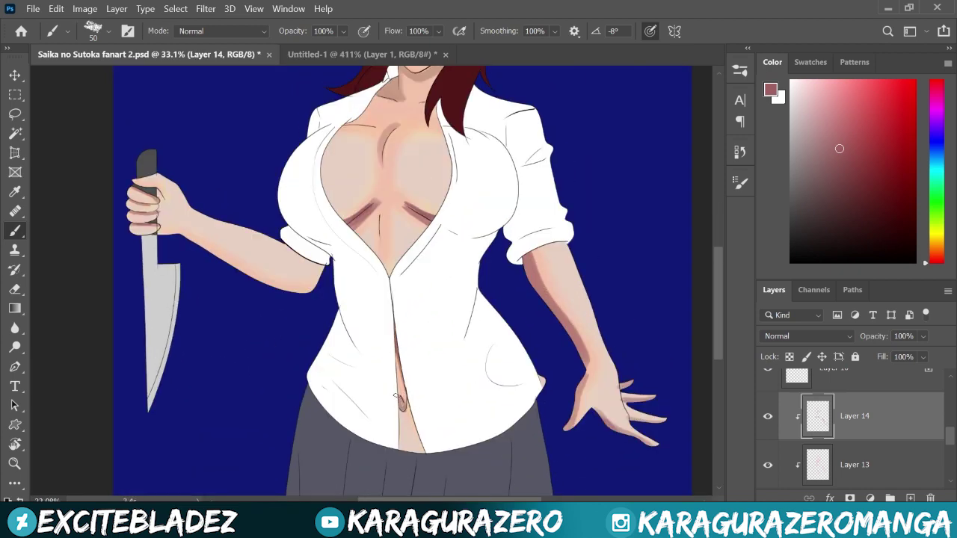
{"action": "scroll", "coordinate": [367, 224], "scroll_direction": "up", "scroll_amount": 1}
{"action": "scroll", "coordinate": [351, 135], "scroll_direction": "up", "scroll_amount": 1}
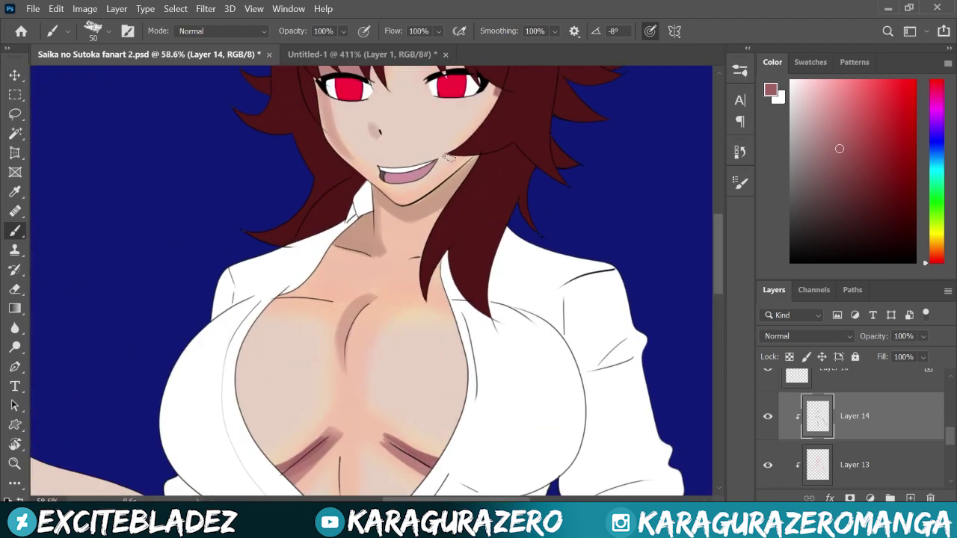
{"action": "scroll", "coordinate": [351, 100], "scroll_direction": "up", "scroll_amount": 2}
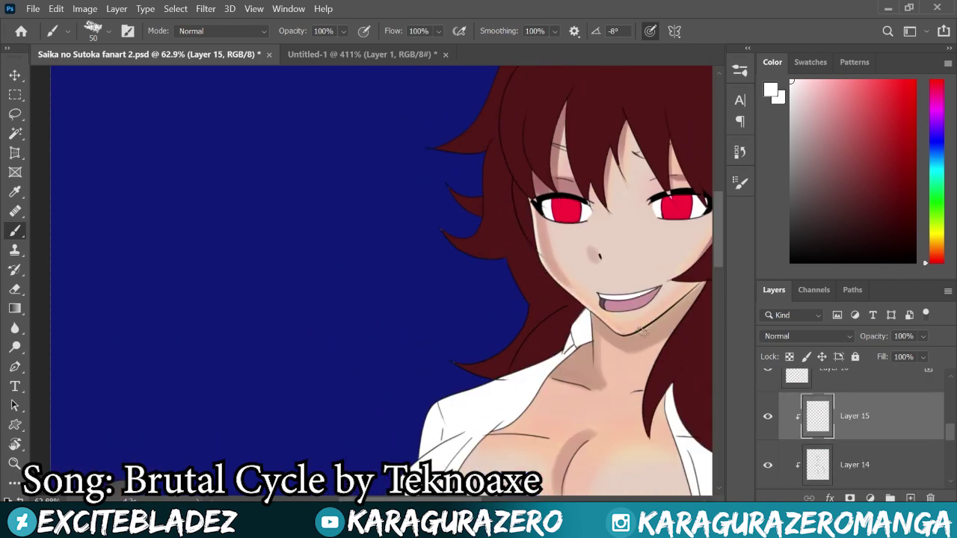
{"action": "scroll", "coordinate": [694, 312], "scroll_direction": "down", "scroll_amount": 1}
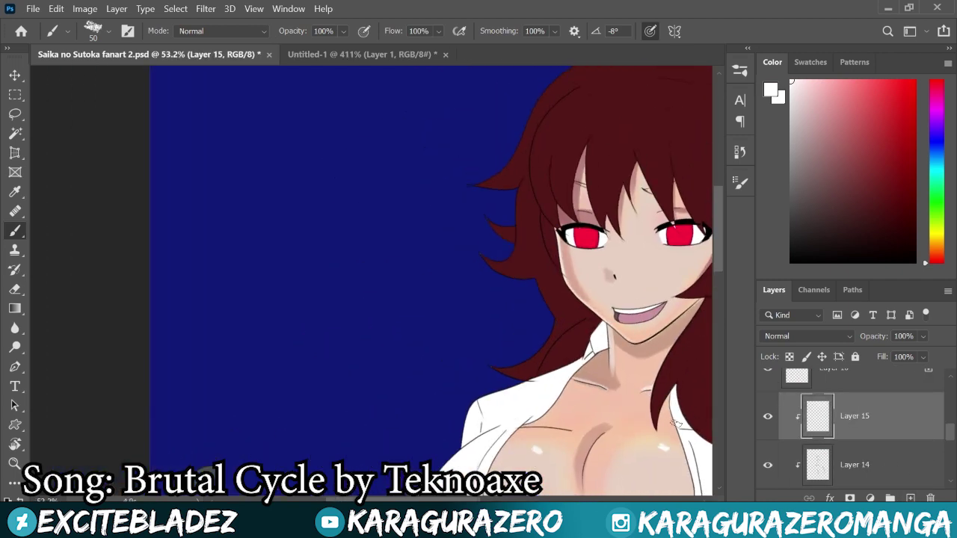
{"action": "scroll", "coordinate": [694, 312], "scroll_direction": "down", "scroll_amount": 1}
{"action": "scroll", "coordinate": [642, 433], "scroll_direction": "down", "scroll_amount": 5}
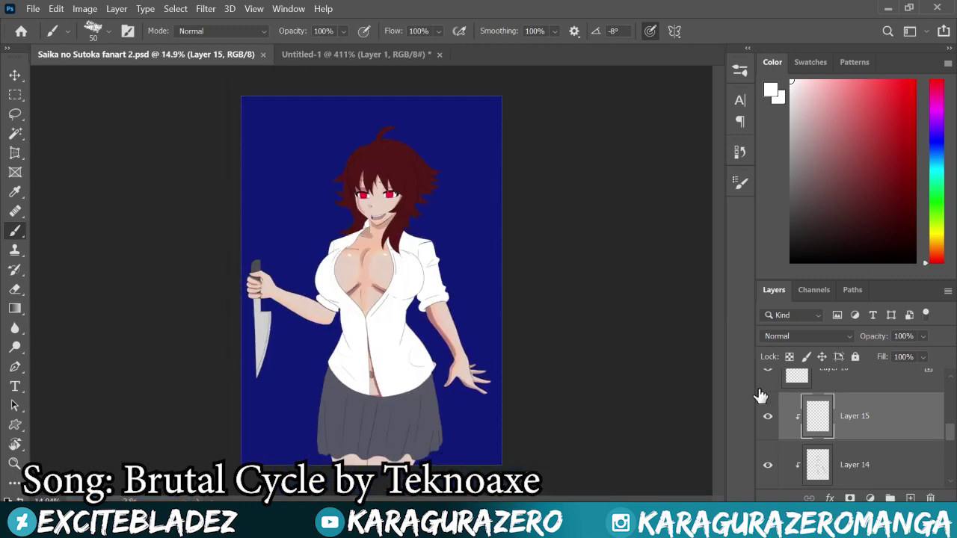
{"action": "key", "text": "ctrl+shift+alt+n"}
{"action": "scroll", "coordinate": [366, 165], "scroll_direction": "up", "scroll_amount": 5}
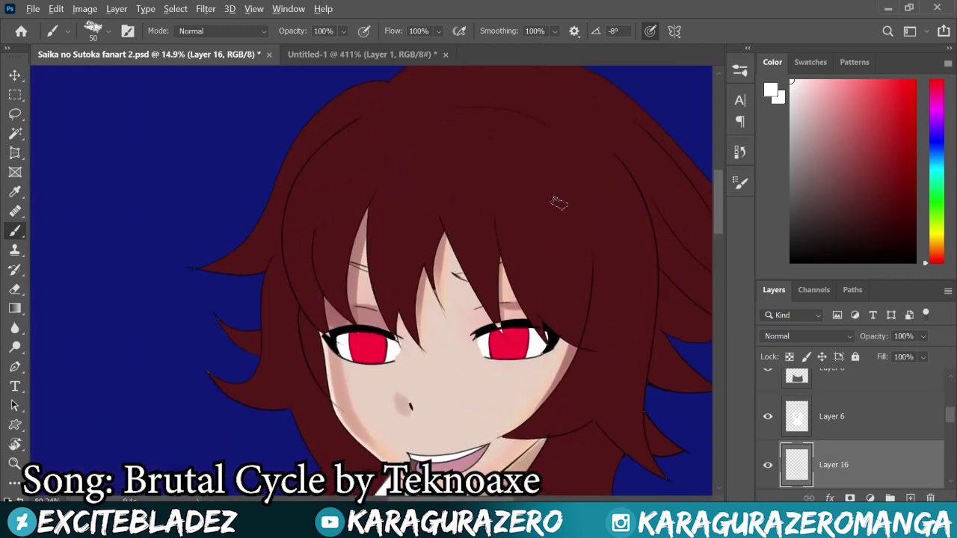
Sample the dark red hair colour and paint deeper hair shading plus a pale shine band
{"action": "left_click", "coordinate": [534, 197], "text": "alt"}
{"action": "left_click", "coordinate": [936, 254]}
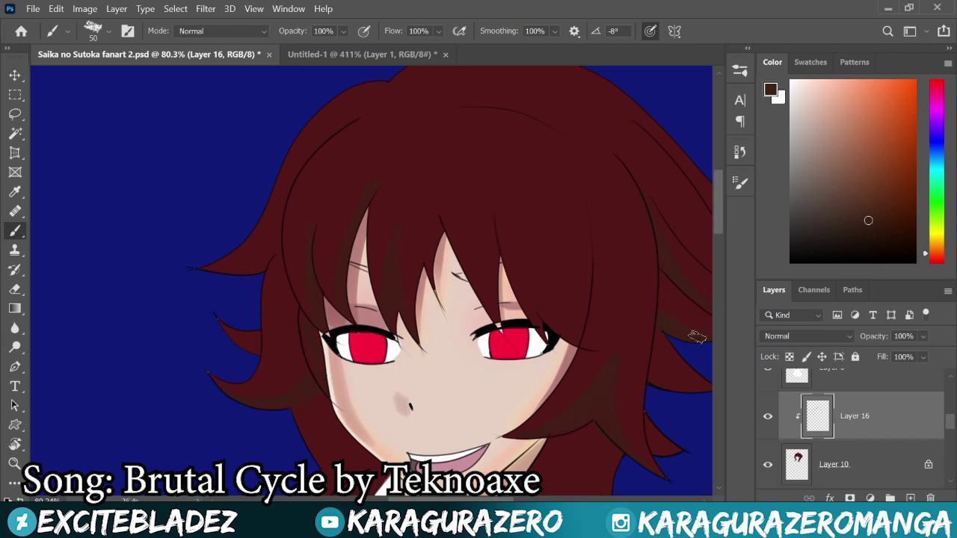
{"action": "scroll", "coordinate": [431, 338], "scroll_direction": "down", "scroll_amount": 3}
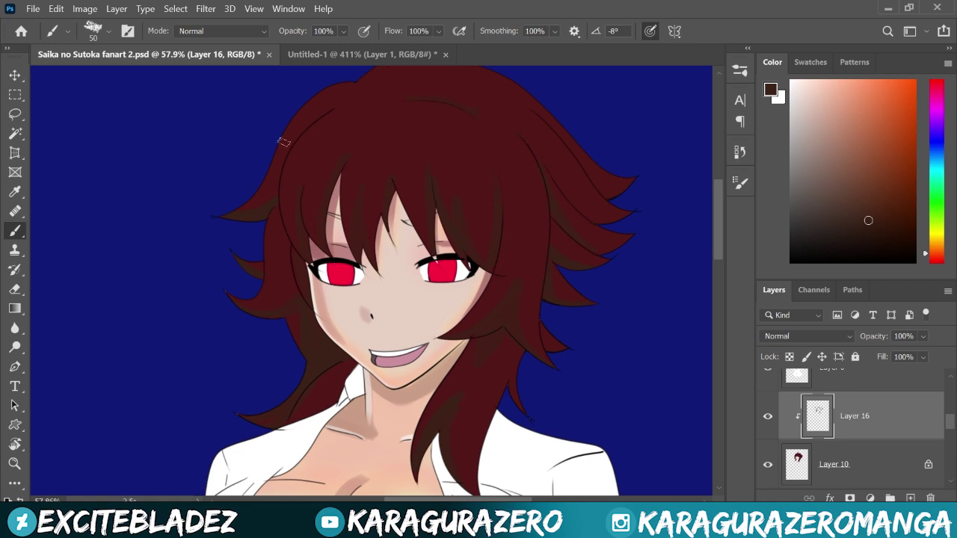
{"action": "scroll", "coordinate": [278, 213], "scroll_direction": "down", "scroll_amount": 5}
{"action": "scroll", "coordinate": [399, 176], "scroll_direction": "up", "scroll_amount": 3}
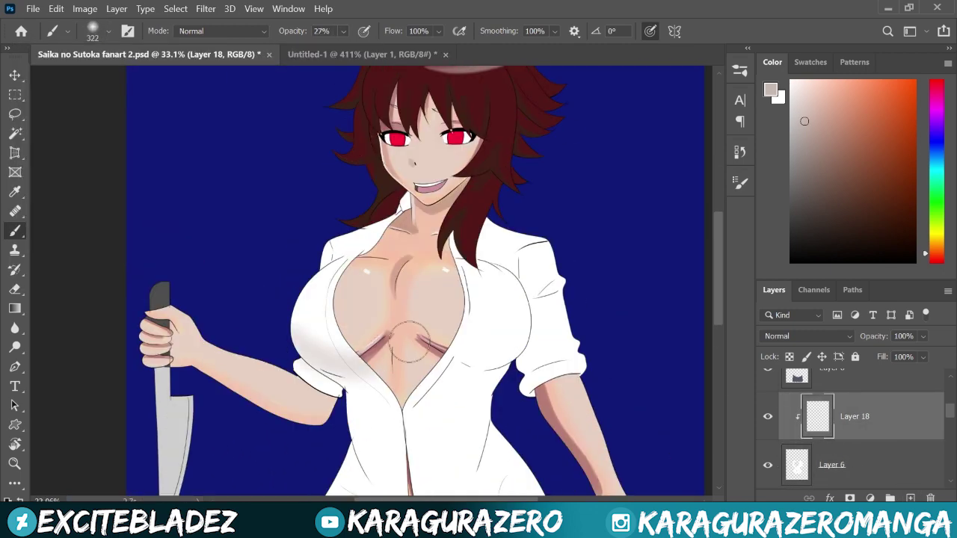
Paint faint grey shading on the shirt and set the brush size to 99
{"action": "left_click_drag", "start_coordinate": [449, 366], "coordinate": [523, 341]}
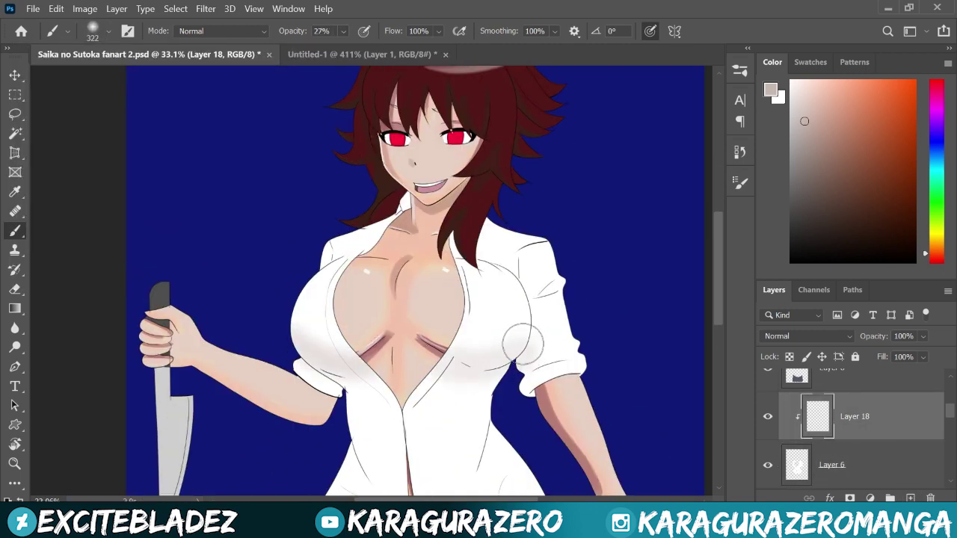
{"action": "scroll", "coordinate": [482, 392], "scroll_direction": "down", "scroll_amount": 3}
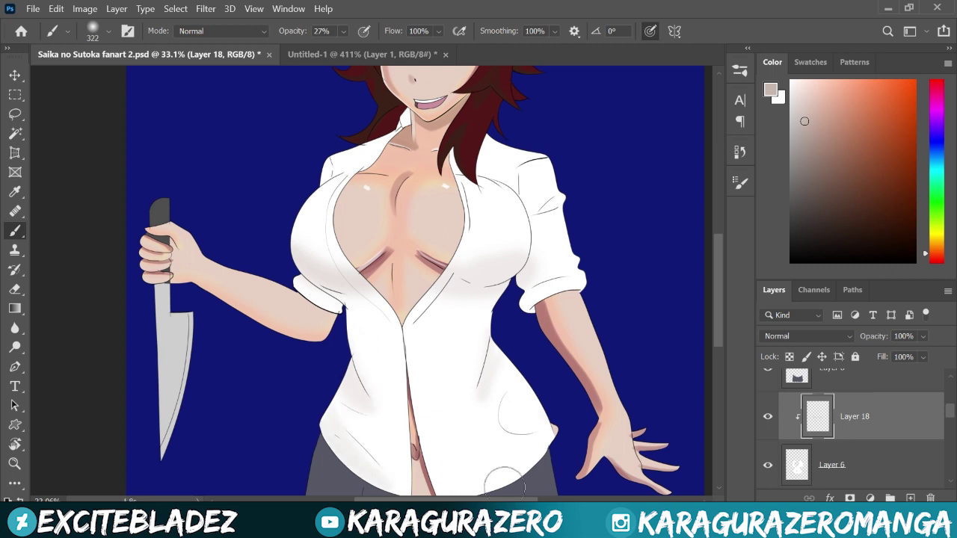
{"action": "left_click", "coordinate": [67, 31]}
{"action": "type", "text": "99"}
{"action": "key", "text": "Return"}
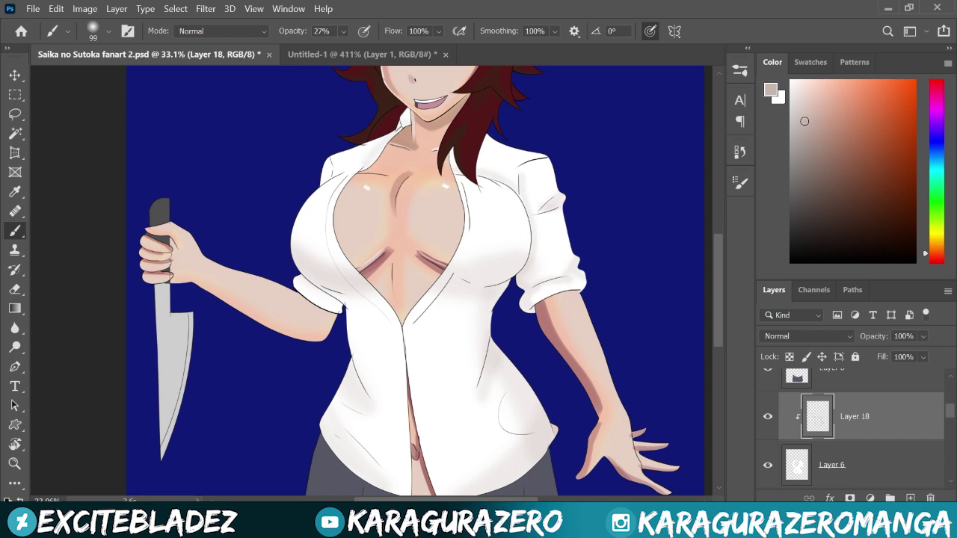
Add a clipped layer above Layer 18 and load the textured brush
{"action": "key", "text": "ctrl+shift+alt+n"}
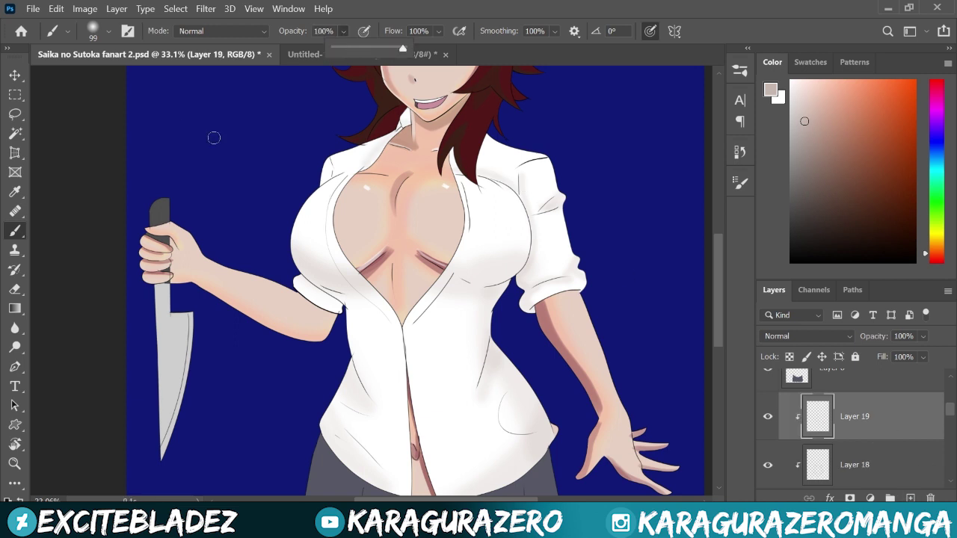
{"action": "left_click", "coordinate": [108, 30]}
{"action": "double_click", "coordinate": [65, 249]}
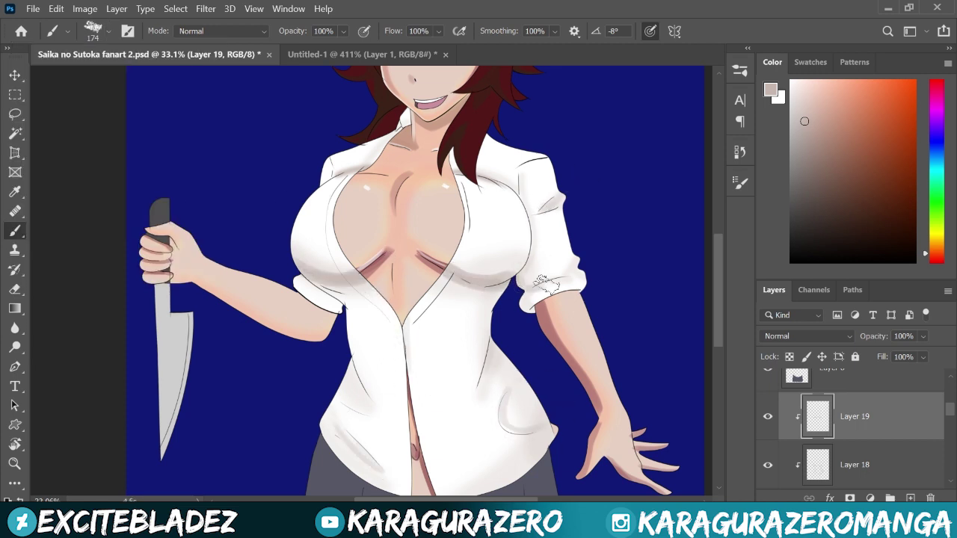
Erase stray shirt shading, then add Layer 20 clipped to the skirt
{"action": "key", "text": "e"}
{"action": "key", "text": "b"}
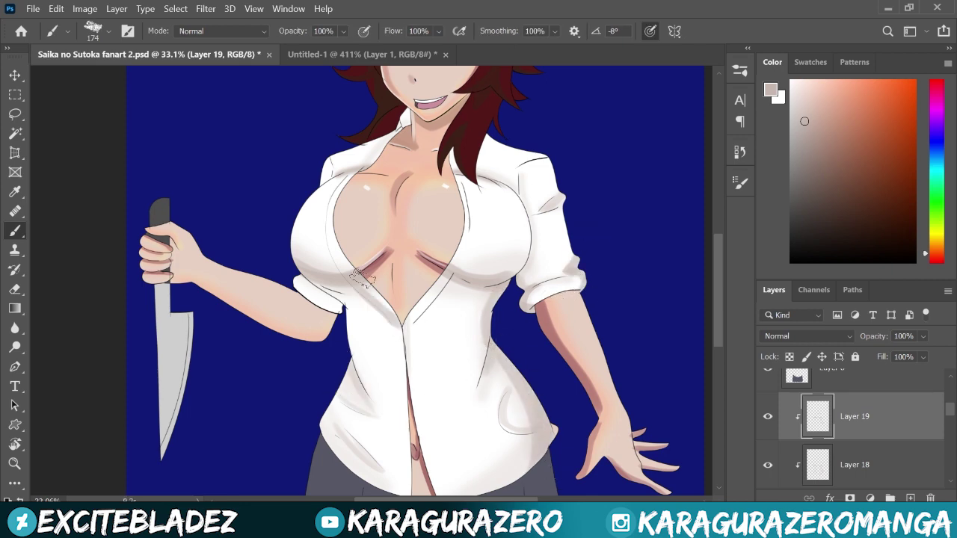
{"action": "scroll", "coordinate": [428, 299], "scroll_direction": "down", "scroll_amount": 3}
{"action": "scroll", "coordinate": [479, 270], "scroll_direction": "up", "scroll_amount": 4}
{"action": "key", "text": "e"}
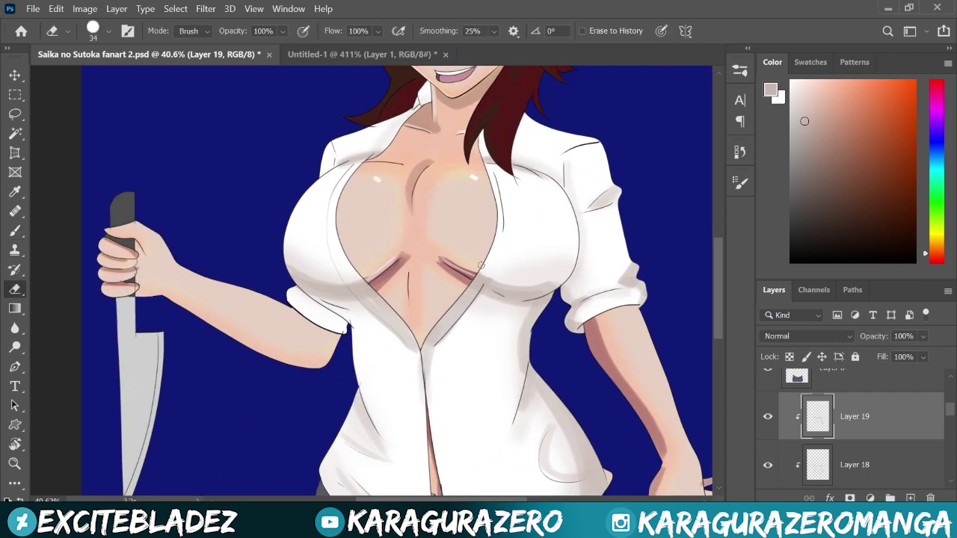
{"action": "key", "text": "b"}
{"action": "scroll", "coordinate": [481, 262], "scroll_direction": "down", "scroll_amount": 3}
{"action": "scroll", "coordinate": [454, 399], "scroll_direction": "up", "scroll_amount": 2}
{"action": "key", "text": "ctrl+shift+alt+n"}
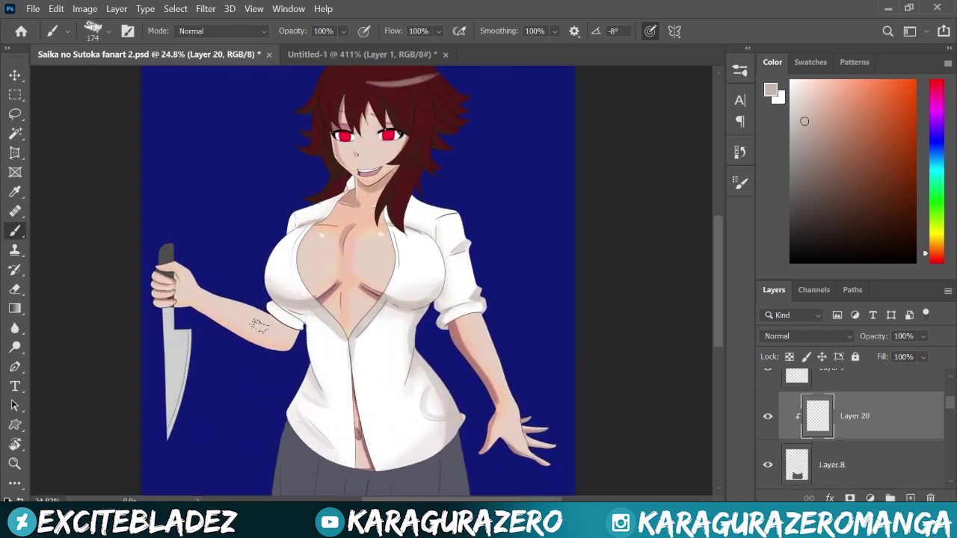
Sample a darker grey and paint shadows down the skirt and its left fold
{"action": "scroll", "coordinate": [262, 332], "scroll_direction": "up", "scroll_amount": 3}
{"action": "left_click", "coordinate": [523, 284], "text": "alt"}
{"action": "mouse_move", "coordinate": [471, 448]}
{"action": "left_mouse_down"}
{"action": "mouse_move", "coordinate": [516, 216]}
{"action": "mouse_move", "coordinate": [479, 449]}
{"action": "mouse_move", "coordinate": [486, 266]}
{"action": "left_mouse_up"}
{"action": "key", "text": "ctrl+z"}
{"action": "mouse_move", "coordinate": [423, 183]}
{"action": "left_mouse_down"}
{"action": "mouse_move", "coordinate": [385, 452]}
{"action": "mouse_move", "coordinate": [416, 160]}
{"action": "left_mouse_up"}
{"action": "key", "text": "ctrl+z"}
Paint fold shadows at the lower-left hem and along the skirt's right side
{"action": "left_click_drag", "start_coordinate": [404, 471], "coordinate": [346, 359]}
{"action": "left_click_drag", "start_coordinate": [323, 425], "coordinate": [345, 247]}
{"action": "key", "text": "ctrl+z"}
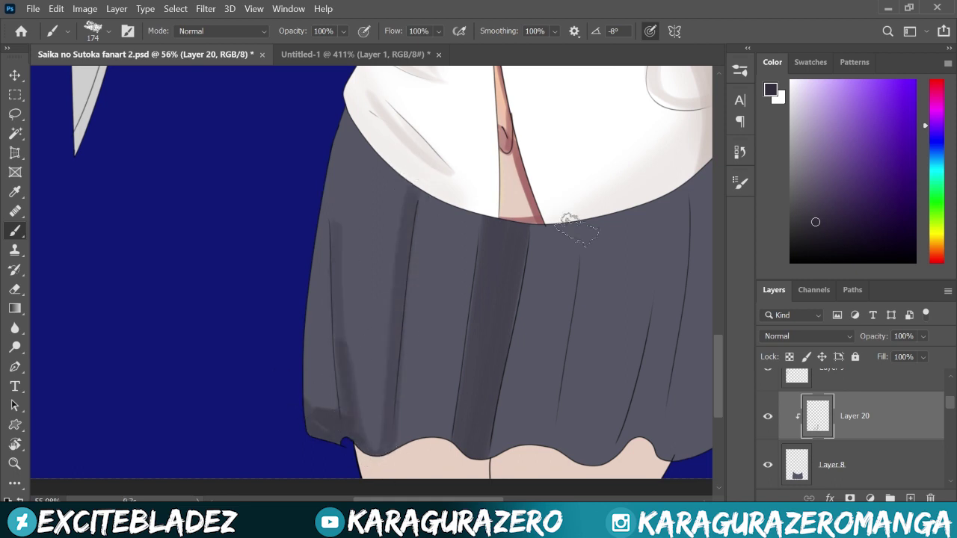
{"action": "left_click_drag", "start_coordinate": [557, 463], "coordinate": [586, 224]}
{"action": "left_click_drag", "start_coordinate": [684, 196], "coordinate": [645, 469]}
{"action": "scroll", "coordinate": [667, 367], "scroll_direction": "down", "scroll_amount": 2}
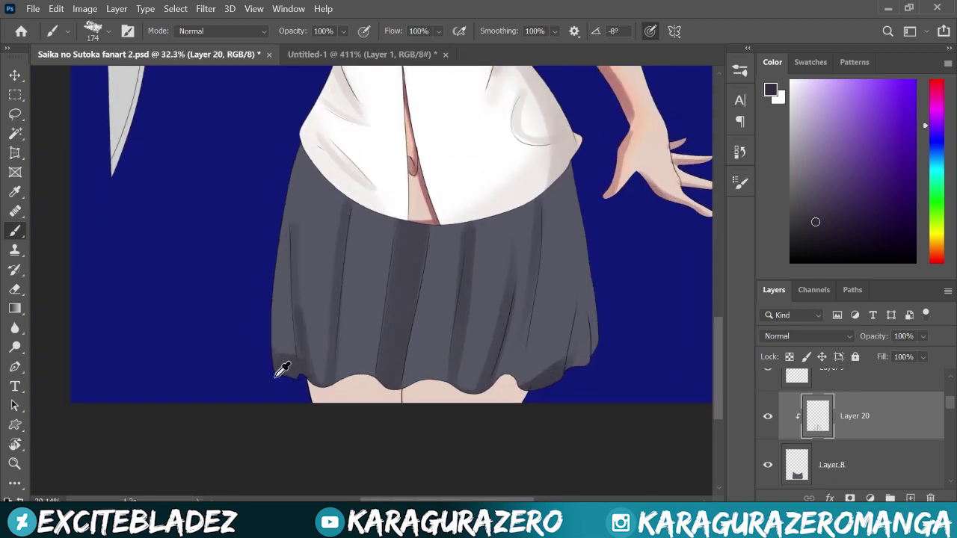
Erase excess skirt shading with a soft round eraser tip
{"action": "key", "text": "e"}
{"action": "left_click", "coordinate": [108, 30]}
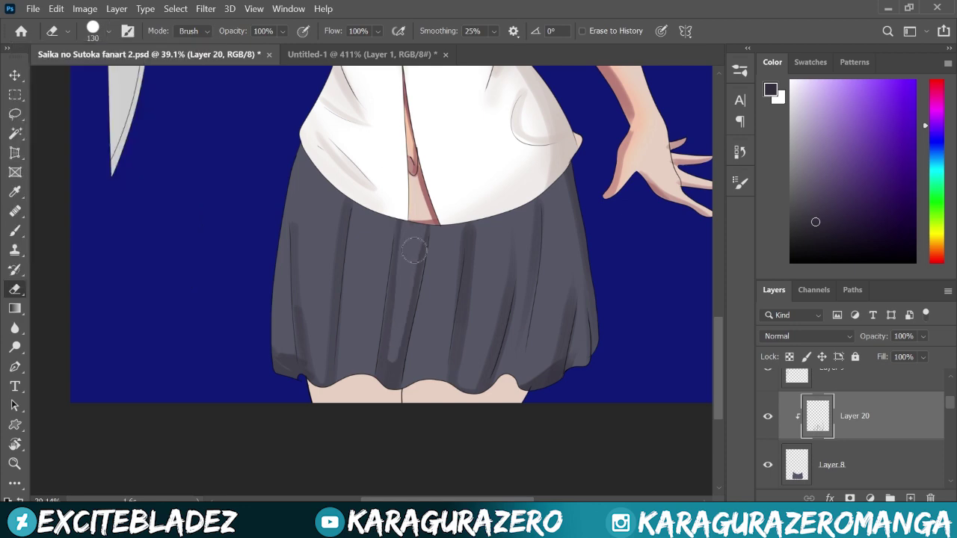
{"action": "scroll", "coordinate": [352, 463], "scroll_direction": "down", "scroll_amount": 2}
{"action": "scroll", "coordinate": [352, 463], "scroll_direction": "up", "scroll_amount": 2}
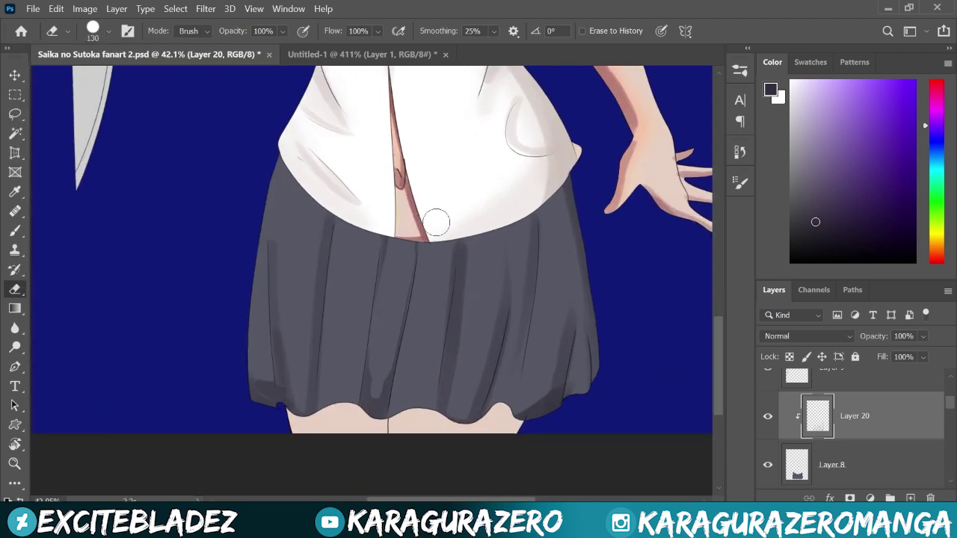
{"action": "scroll", "coordinate": [437, 222], "scroll_direction": "down", "scroll_amount": 3}
{"action": "scroll", "coordinate": [436, 222], "scroll_direction": "up", "scroll_amount": 1}
{"action": "left_click", "coordinate": [824, 432]}
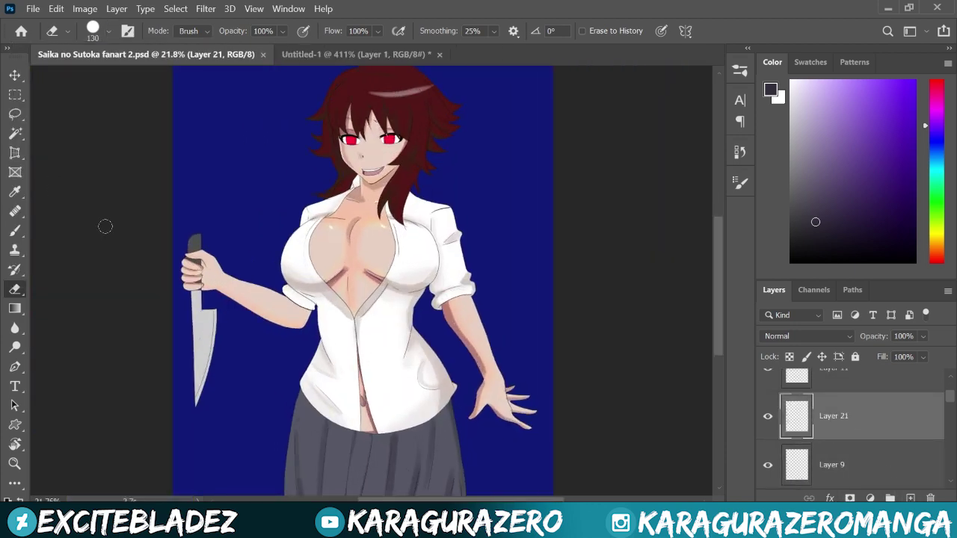
Clip Layer 21 to the knife layer and paint a light highlight stripe on the blade
{"action": "scroll", "coordinate": [160, 359], "scroll_direction": "up", "scroll_amount": 2}
{"action": "key", "text": "b"}
{"action": "scroll", "coordinate": [79, 411], "scroll_direction": "up", "scroll_amount": 2}
{"action": "left_click", "coordinate": [854, 440], "text": "alt"}
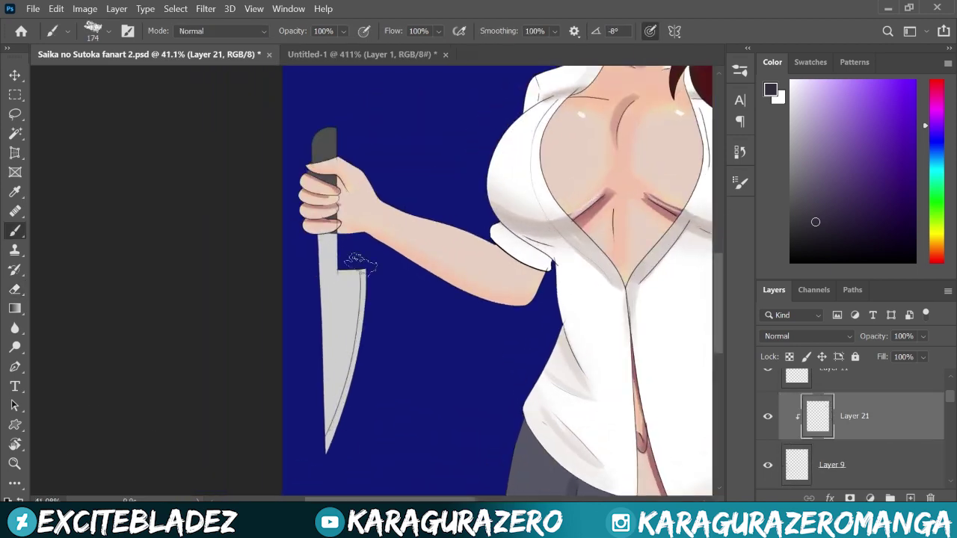
{"action": "scroll", "coordinate": [471, 307], "scroll_direction": "down", "scroll_amount": 1}
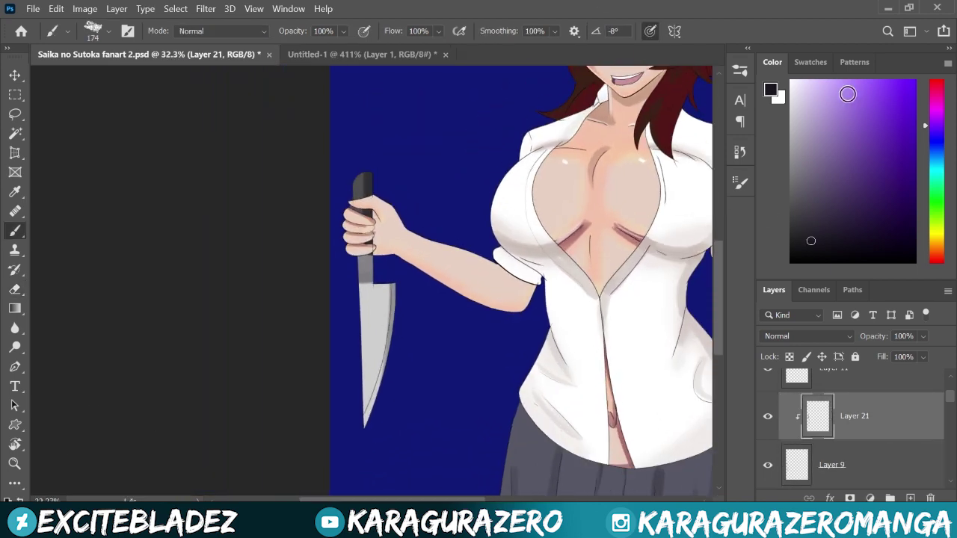
{"action": "scroll", "coordinate": [396, 265], "scroll_direction": "up", "scroll_amount": 1}
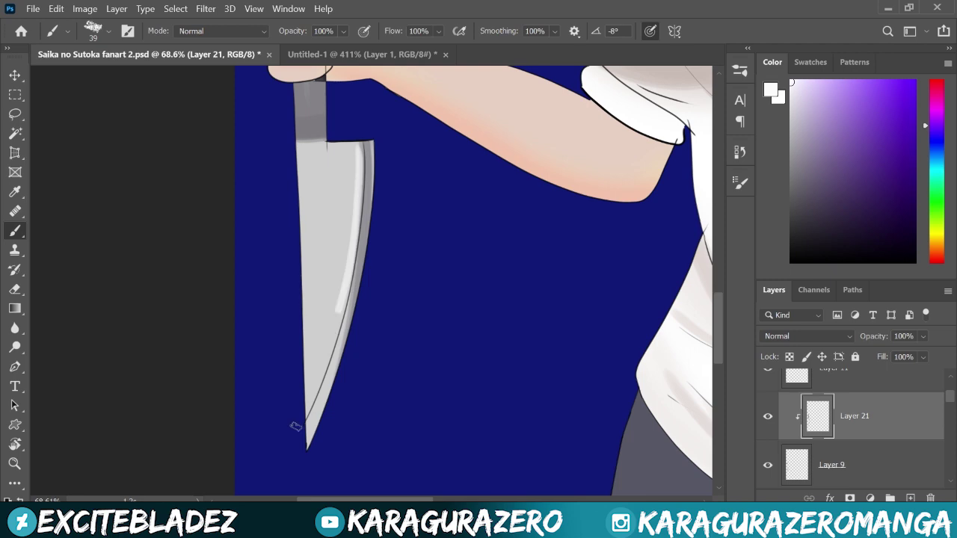
{"action": "scroll", "coordinate": [293, 427], "scroll_direction": "down", "scroll_amount": 2}
{"action": "scroll", "coordinate": [389, 256], "scroll_direction": "down", "scroll_amount": 1}
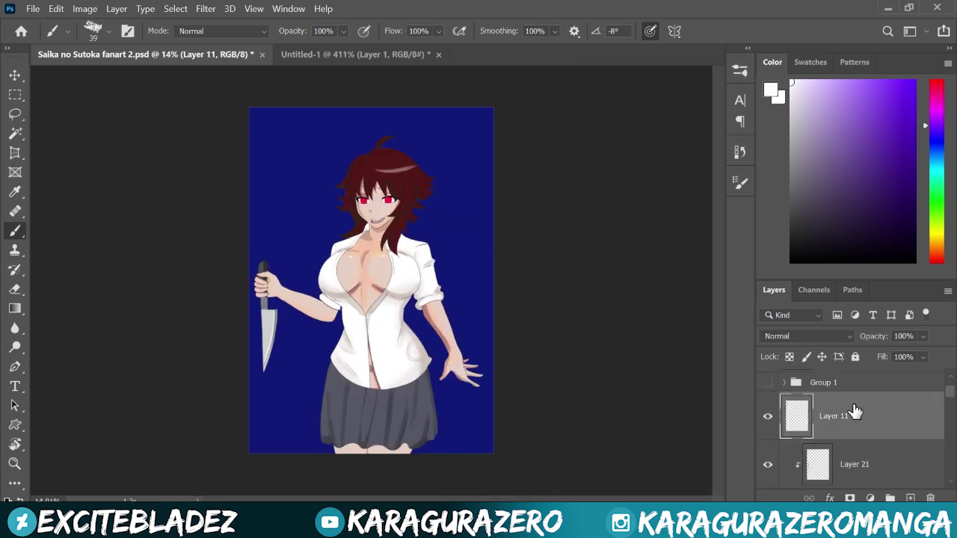
{"action": "scroll", "coordinate": [329, 385], "scroll_direction": "up", "scroll_amount": 1}
{"action": "scroll", "coordinate": [314, 399], "scroll_direction": "up", "scroll_amount": 1}
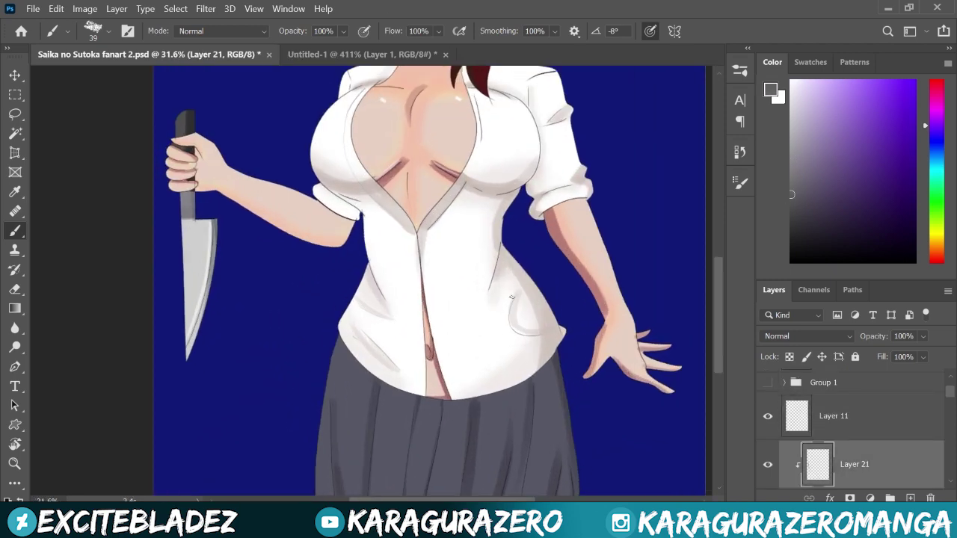
Create Layer 22 clipped to Layer 11 for the eyes
{"action": "key", "text": "alt+bracketright"}
{"action": "scroll", "coordinate": [390, 318], "scroll_direction": "up", "scroll_amount": 3}
{"action": "key", "text": "alt+bracketright"}
{"action": "scroll", "coordinate": [403, 225], "scroll_direction": "up", "scroll_amount": 3}
{"action": "scroll", "coordinate": [415, 120], "scroll_direction": "up", "scroll_amount": 2}
{"action": "scroll", "coordinate": [419, 89], "scroll_direction": "up", "scroll_amount": 2}
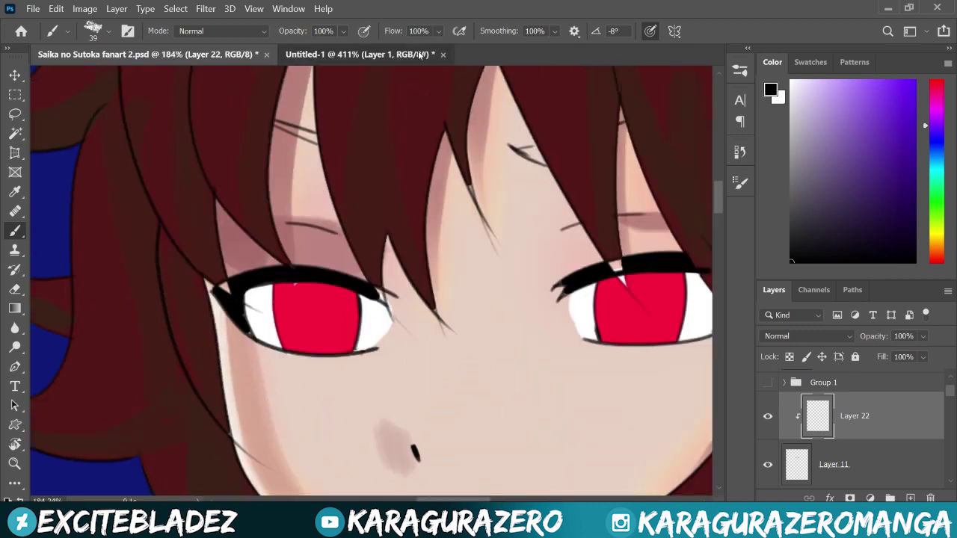
Add a clipped layer for eye highlights with white as the painting colour
{"action": "left_click", "coordinate": [431, 55]}
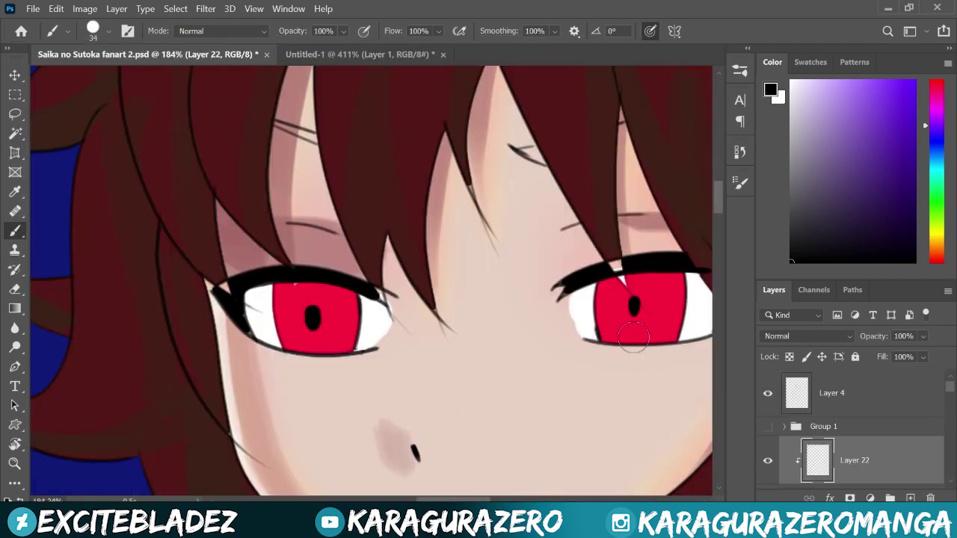
{"action": "scroll", "coordinate": [636, 320], "scroll_direction": "down", "scroll_amount": 5}
{"action": "scroll", "coordinate": [420, 180], "scroll_direction": "up", "scroll_amount": 4}
{"action": "key", "text": "x"}
{"action": "key", "text": "ctrl+shift+alt+n"}
{"action": "scroll", "coordinate": [580, 172], "scroll_direction": "down", "scroll_amount": 2}
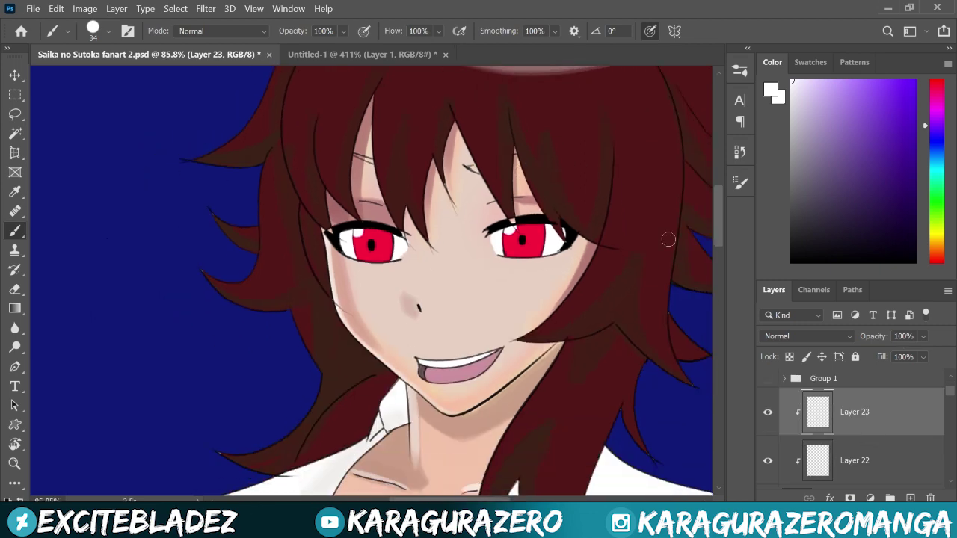
{"action": "scroll", "coordinate": [374, 241], "scroll_direction": "up", "scroll_amount": 5}
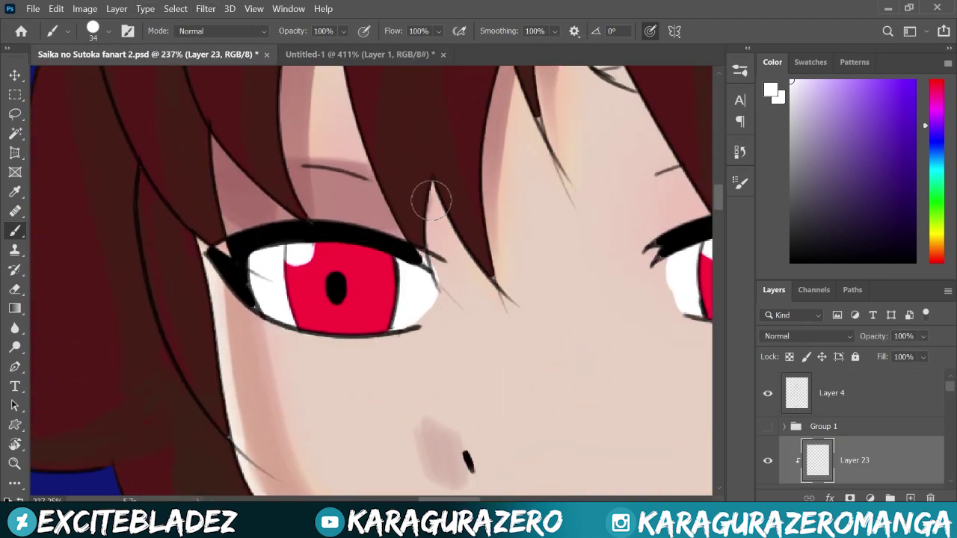
On hair Layer 10, sample the dark red and tidy the hair strands
{"action": "left_click", "coordinate": [931, 416]}
{"action": "left_click", "coordinate": [318, 174], "text": "alt"}
{"action": "scroll", "coordinate": [318, 173], "scroll_direction": "up", "scroll_amount": 2}
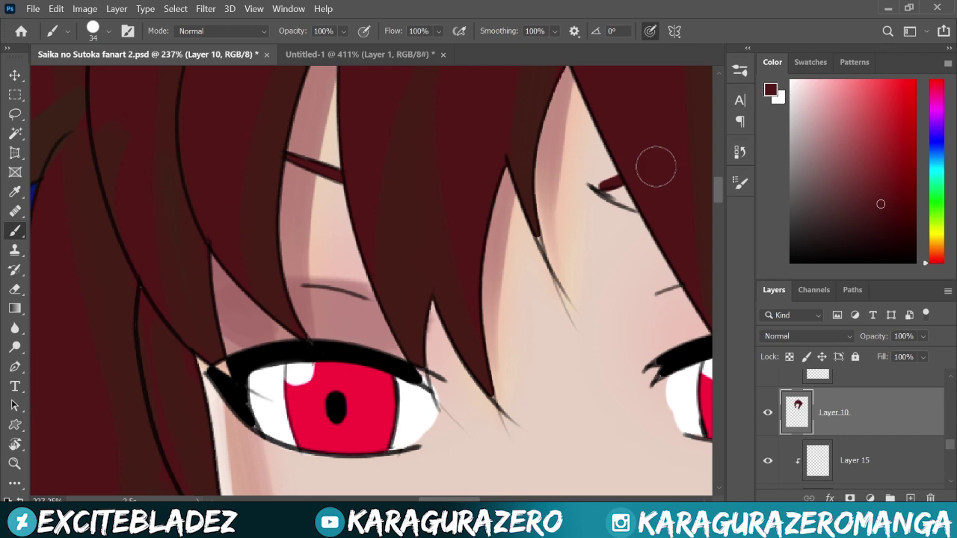
{"action": "scroll", "coordinate": [706, 171], "scroll_direction": "down", "scroll_amount": 5}
{"action": "scroll", "coordinate": [390, 259], "scroll_direction": "up", "scroll_amount": 4}
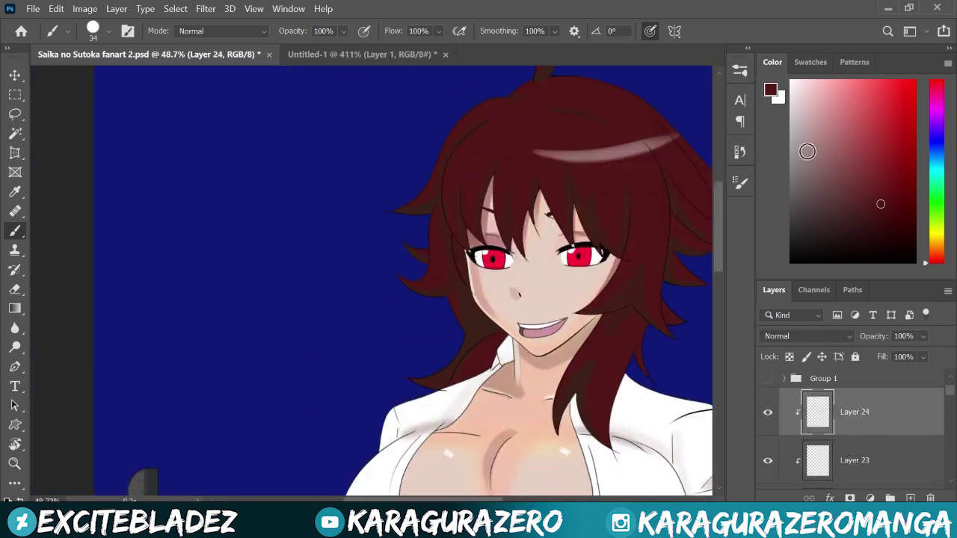
{"action": "scroll", "coordinate": [565, 251], "scroll_direction": "down", "scroll_amount": 3}
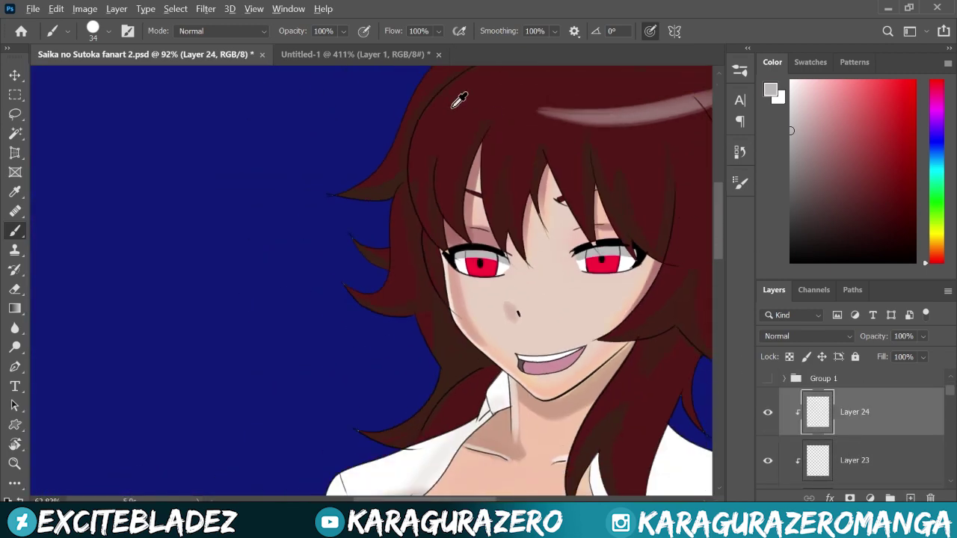
On Layer 4, switch to the DG main - Square texture brush at 12 px
{"action": "left_click", "coordinate": [867, 412]}
{"action": "scroll", "coordinate": [596, 258], "scroll_direction": "up", "scroll_amount": 4}
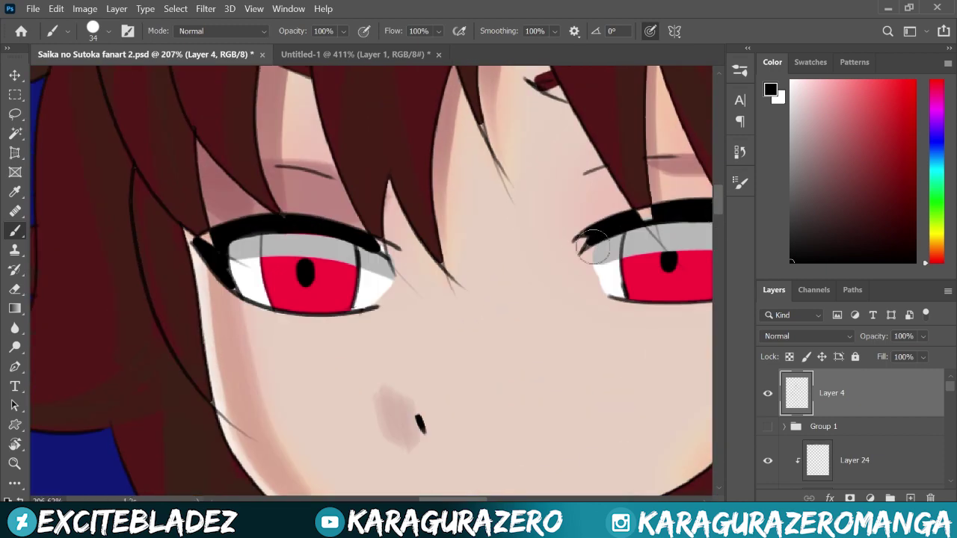
{"action": "scroll", "coordinate": [679, 219], "scroll_direction": "down", "scroll_amount": 3}
{"action": "scroll", "coordinate": [679, 218], "scroll_direction": "up", "scroll_amount": 3}
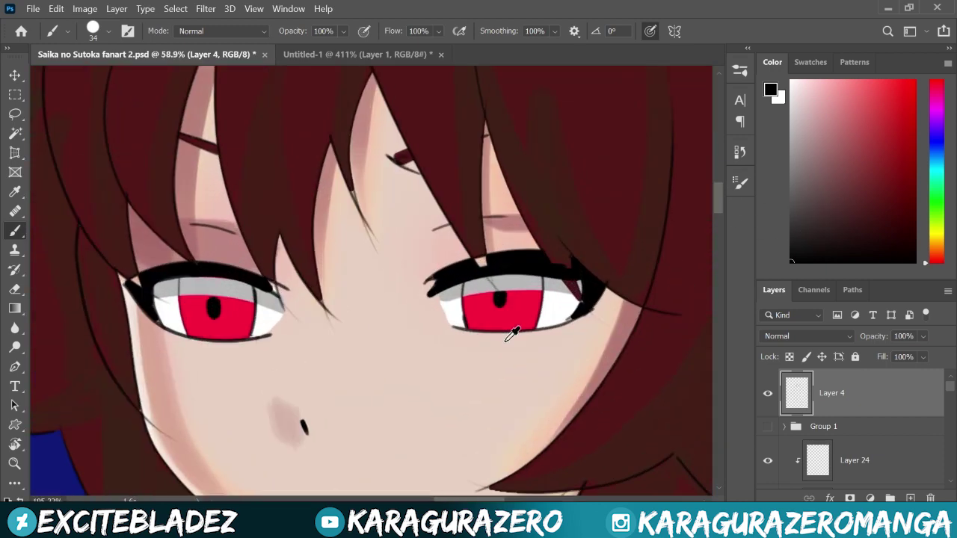
{"action": "key", "text": "e"}
{"action": "key", "text": "b"}
{"action": "left_click", "coordinate": [107, 31]}
{"action": "left_click", "coordinate": [150, 230]}
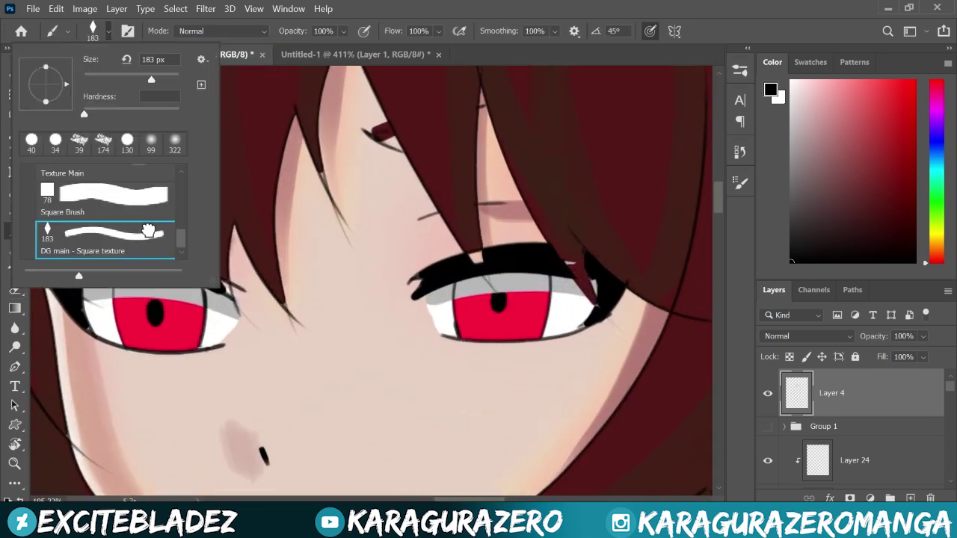
{"action": "left_click_drag", "start_coordinate": [93, 81], "coordinate": [89, 81]}
{"action": "left_click", "coordinate": [585, 256]}
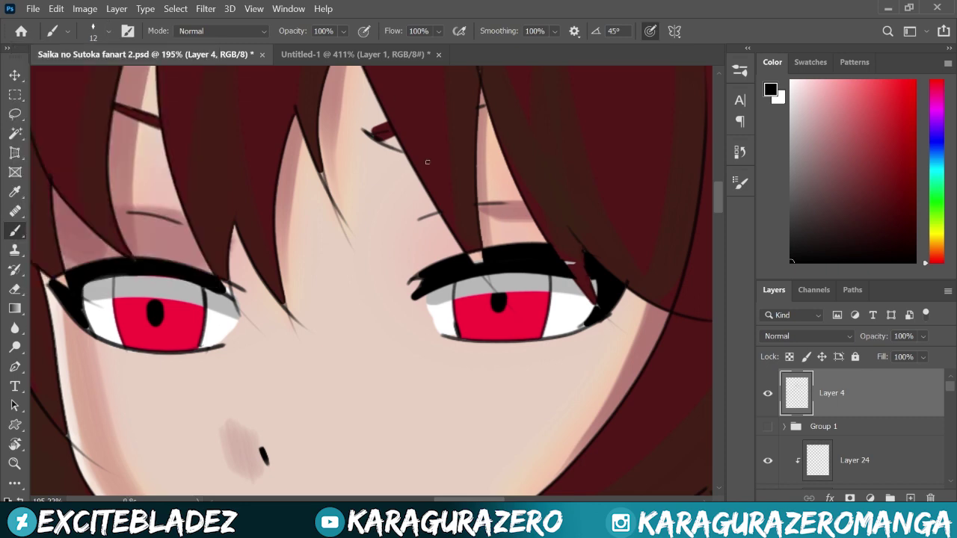
Shade the eye whites with grey lid shadows and erase the excess
{"action": "scroll", "coordinate": [427, 161], "scroll_direction": "down", "scroll_amount": 3}
{"action": "scroll", "coordinate": [464, 180], "scroll_direction": "up", "scroll_amount": 2}
{"action": "scroll", "coordinate": [493, 198], "scroll_direction": "up", "scroll_amount": 1}
{"action": "key", "text": "e"}
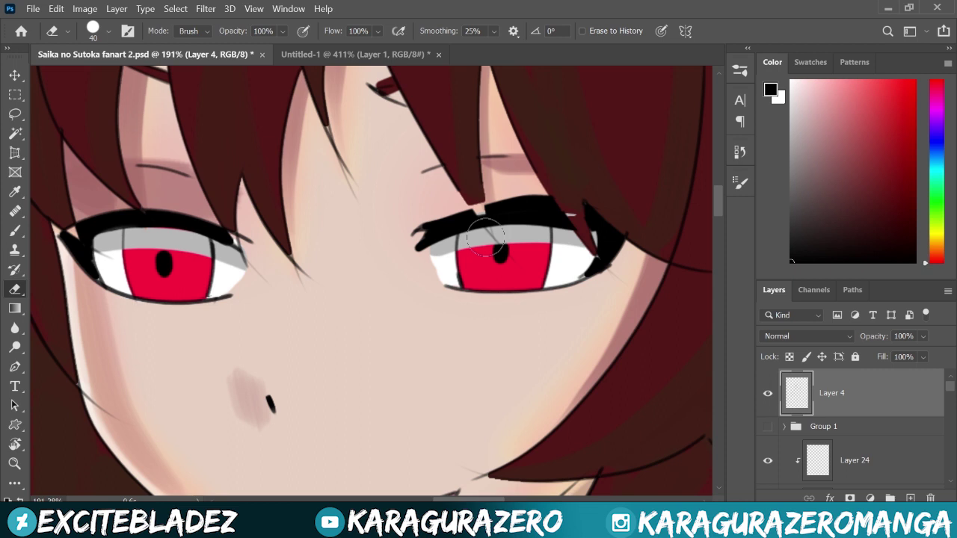
{"action": "key", "text": "b"}
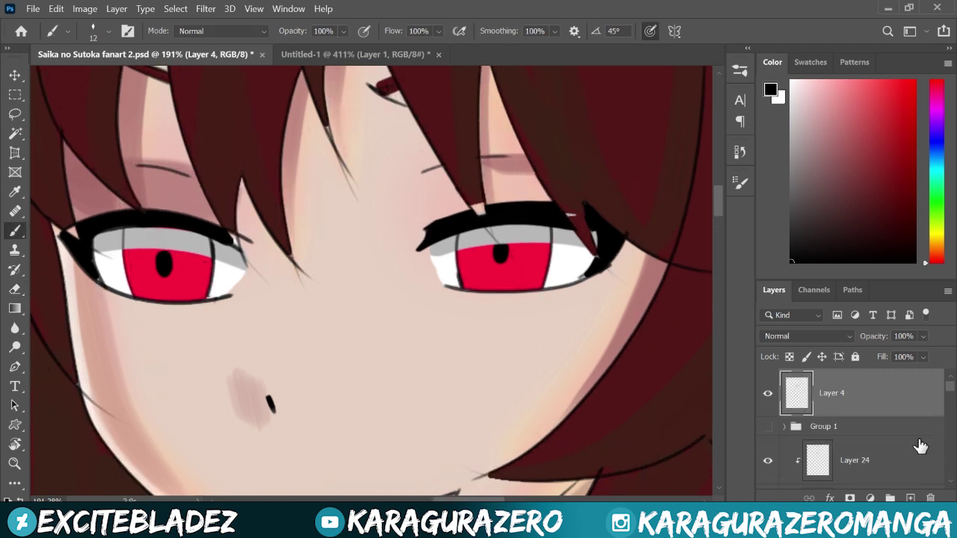
{"action": "key", "text": "e"}
{"action": "scroll", "coordinate": [437, 247], "scroll_direction": "down", "scroll_amount": 5}
Restore the Layer 24 eye highlight, fit the figure on screen, and save Saika no Sutoka fanart 2.psd
{"action": "left_click", "coordinate": [855, 452]}
{"action": "scroll", "coordinate": [561, 273], "scroll_direction": "up", "scroll_amount": 3}
{"action": "scroll", "coordinate": [561, 273], "scroll_direction": "up", "scroll_amount": 2}
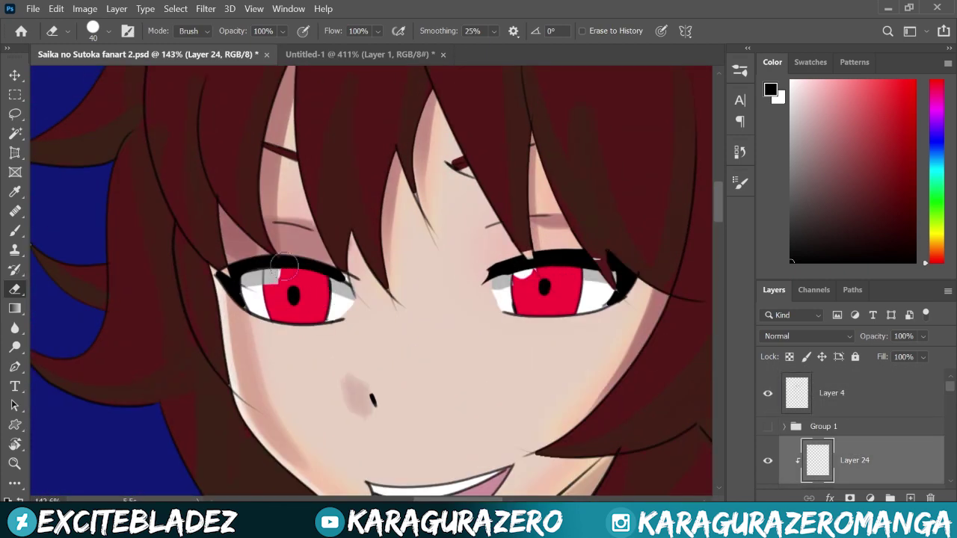
{"action": "key", "text": "ctrl+z"}
{"action": "key", "text": "b"}
{"action": "left_click", "coordinate": [518, 236], "text": "alt"}
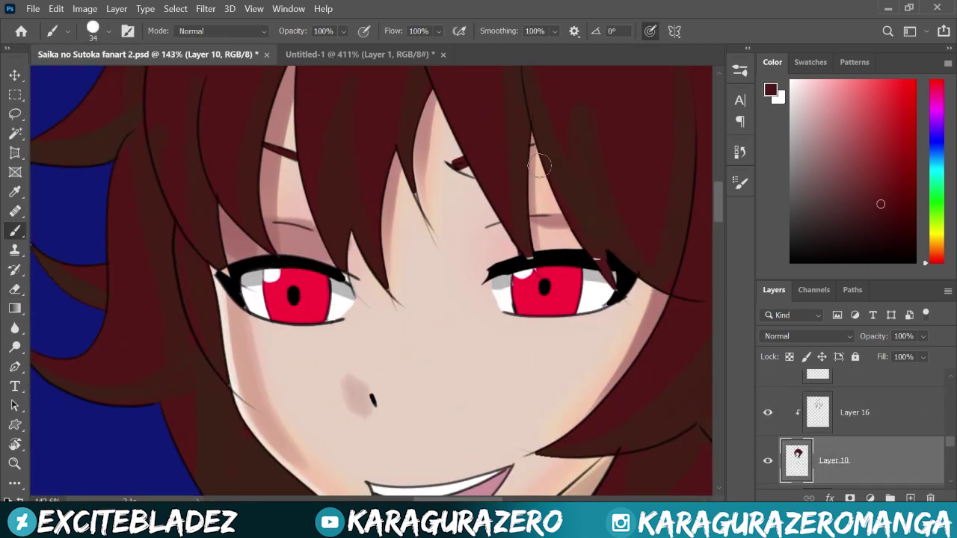
{"action": "key", "text": "ctrl+0"}
{"action": "key", "text": "ctrl+s"}
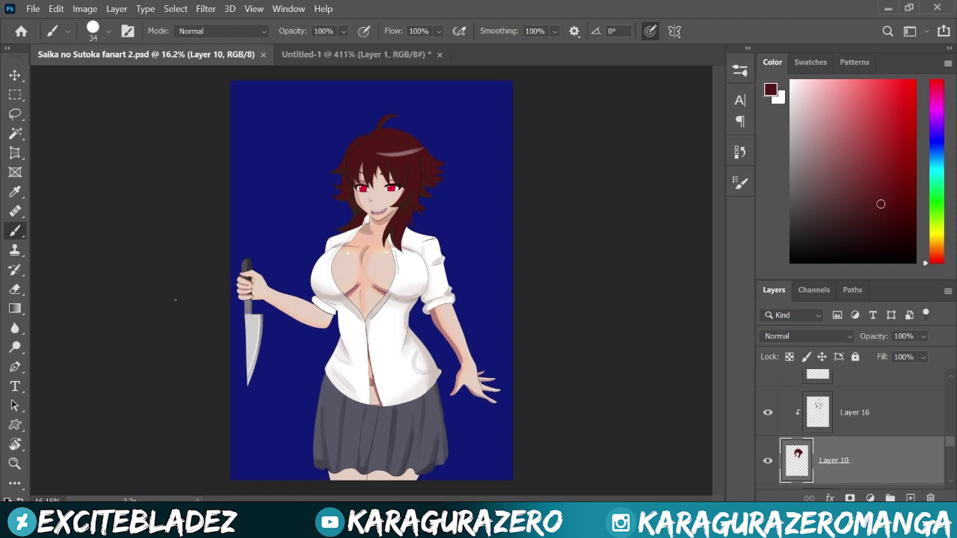
Add Layer 25, move it above Layer 21 and clip it to the knife
{"action": "left_click", "coordinate": [909, 498]}
{"action": "left_click_drag", "start_coordinate": [833, 412], "coordinate": [868, 433]}
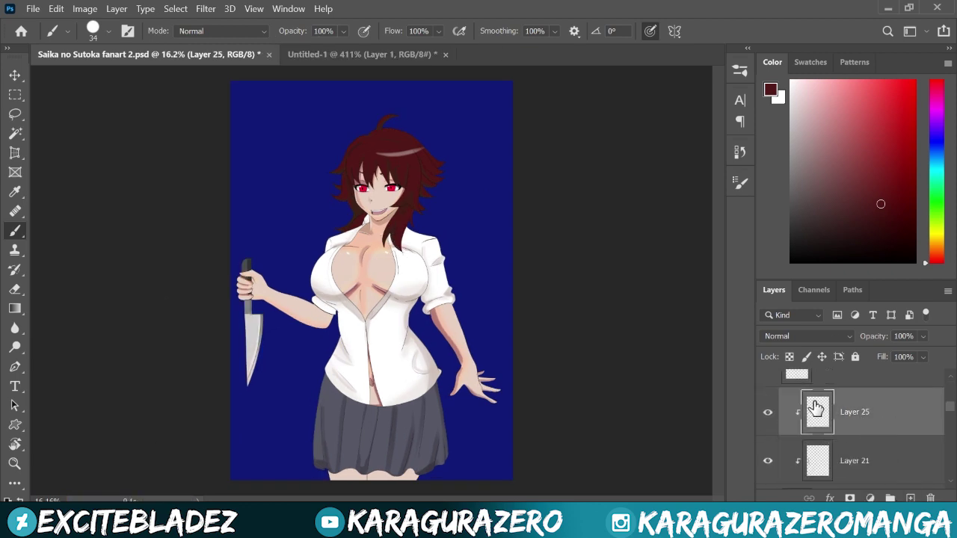
{"action": "left_click", "coordinate": [868, 434], "text": "alt"}
{"action": "left_click", "coordinate": [93, 31]}
{"action": "left_click", "coordinate": [71, 205]}
{"action": "left_click", "coordinate": [82, 224]}
{"action": "scroll", "coordinate": [373, 284], "scroll_direction": "up", "scroll_amount": 5}
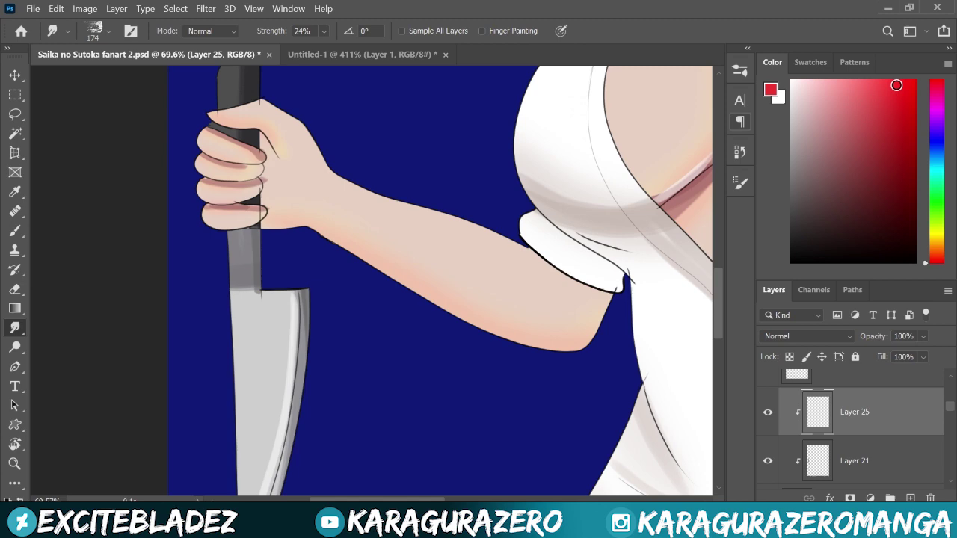
{"action": "scroll", "coordinate": [277, 389], "scroll_direction": "down", "scroll_amount": 3}
Choose a splatter brush preset and splatter red blood across the knife blade
{"action": "left_click", "coordinate": [15, 234]}
{"action": "left_click", "coordinate": [93, 31]}
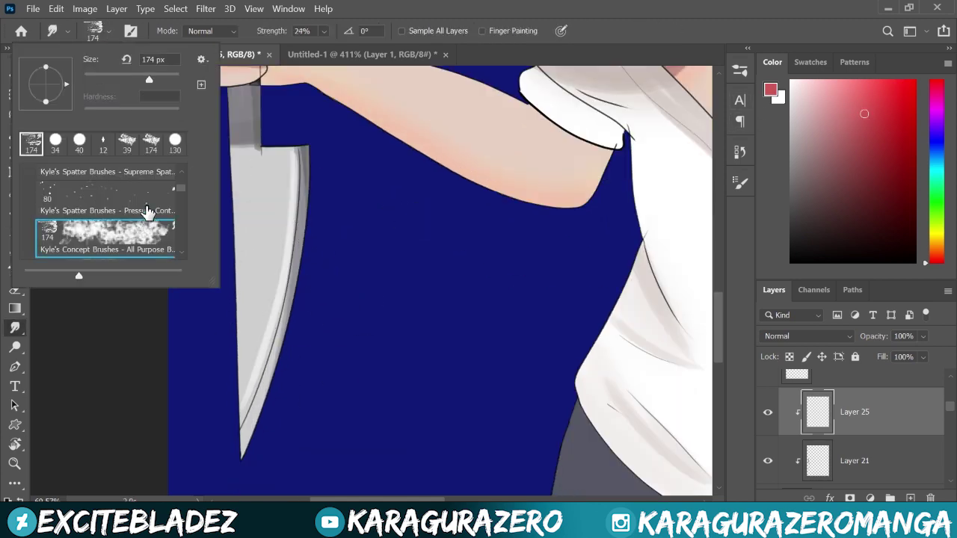
{"action": "scroll", "coordinate": [180, 209], "scroll_direction": "down", "scroll_amount": 3}
{"action": "scroll", "coordinate": [180, 210], "scroll_direction": "down", "scroll_amount": 3}
{"action": "scroll", "coordinate": [180, 216], "scroll_direction": "down", "scroll_amount": 2}
{"action": "double_click", "coordinate": [112, 198]}
{"action": "mouse_move", "coordinate": [267, 252]}
{"action": "left_mouse_down"}
{"action": "mouse_move", "coordinate": [277, 273]}
{"action": "mouse_move", "coordinate": [247, 258]}
{"action": "mouse_move", "coordinate": [265, 270]}
{"action": "left_mouse_up"}
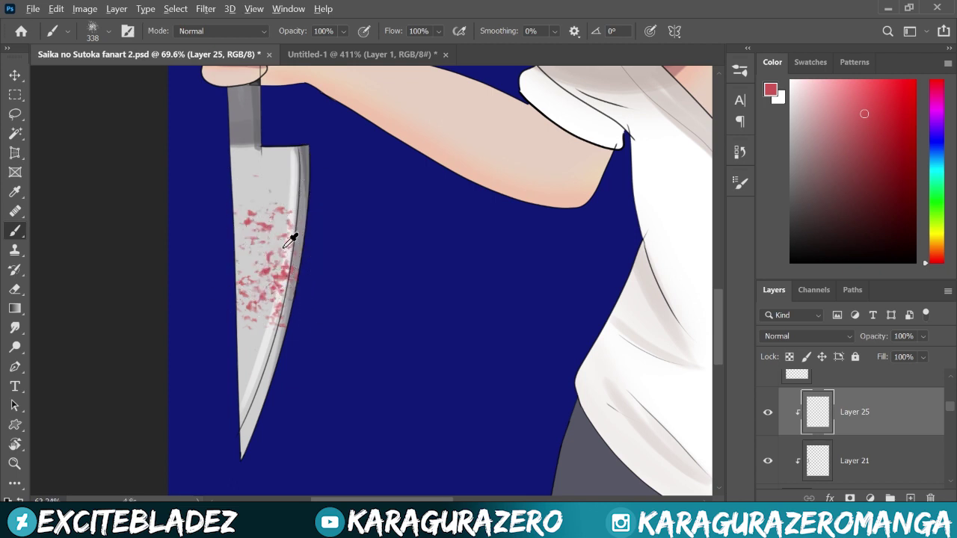
Add new Layer 26 for more blood splatter
{"action": "scroll", "coordinate": [265, 277], "scroll_direction": "down", "scroll_amount": 4}
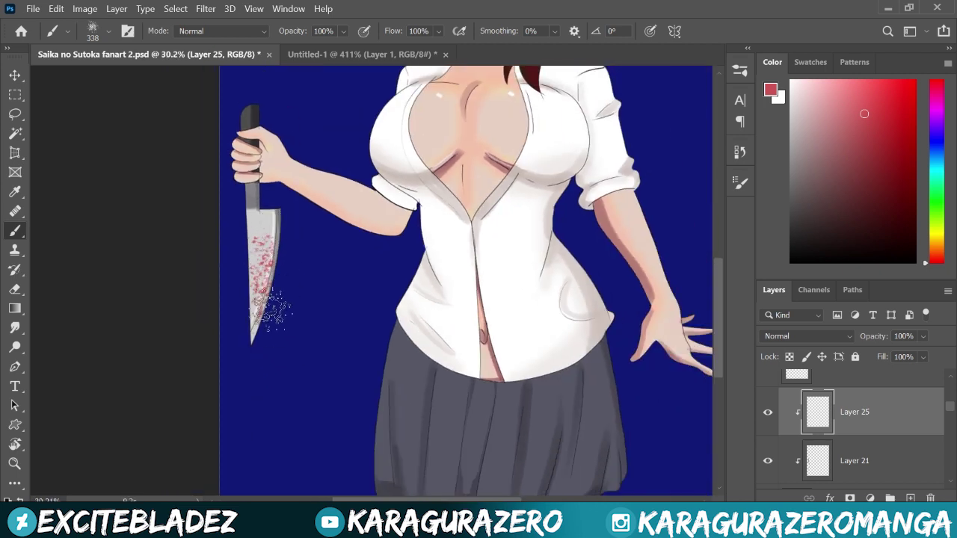
{"action": "scroll", "coordinate": [314, 262], "scroll_direction": "down", "scroll_amount": 1}
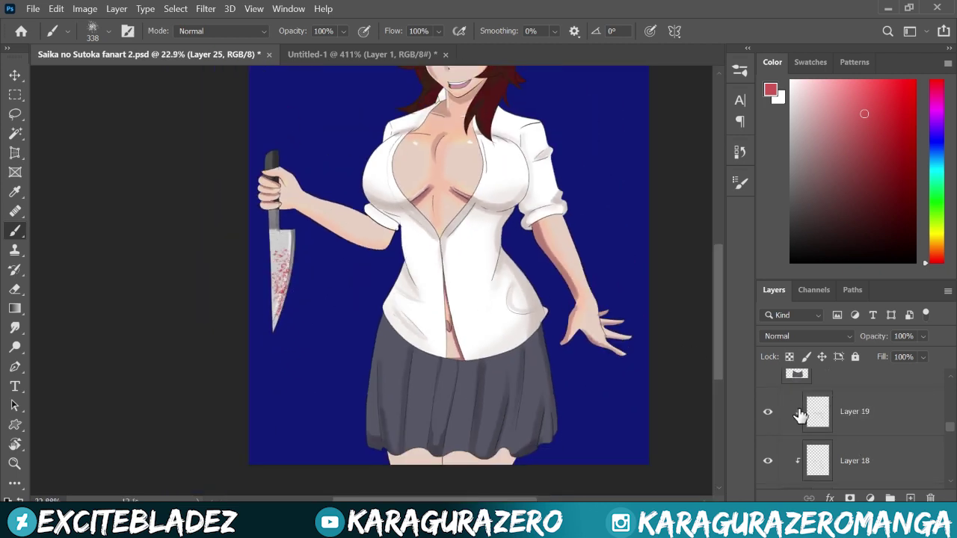
{"action": "key", "text": "ctrl+shift+alt+n"}
{"action": "scroll", "coordinate": [454, 220], "scroll_direction": "up", "scroll_amount": 2}
Speckle small blood dabs over the shirt chest, undoing one oversized stroke
{"action": "left_click_drag", "start_coordinate": [486, 338], "coordinate": [500, 314]}
{"action": "key", "text": "ctrl+z"}
{"action": "left_click", "coordinate": [512, 298]}
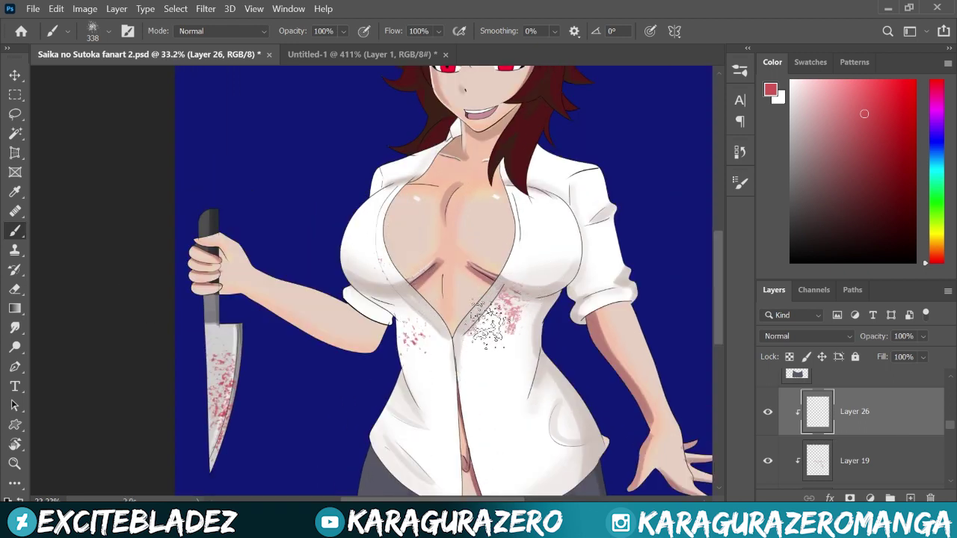
{"action": "left_click_drag", "start_coordinate": [557, 245], "coordinate": [559, 224]}
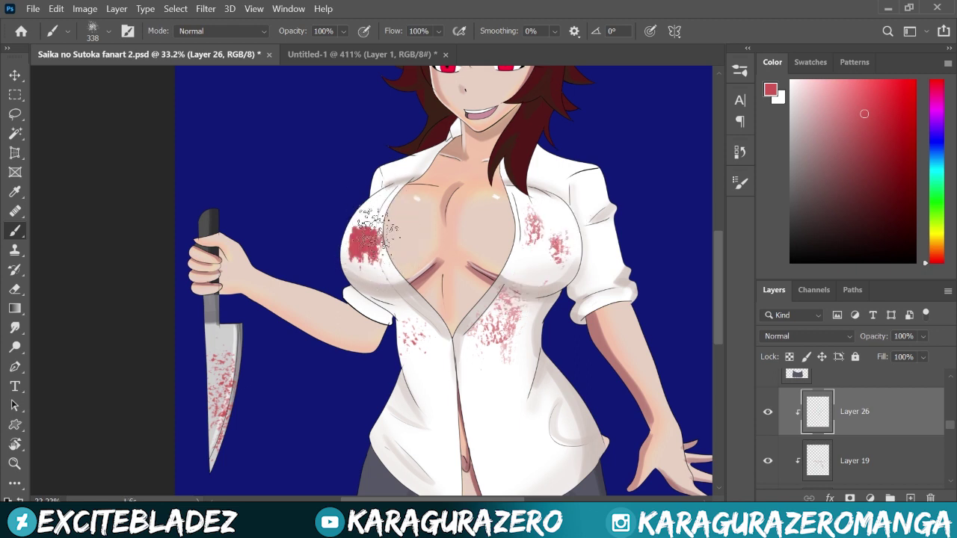
Show the colour swatches and pick a larger blood brush preset
{"action": "left_click", "coordinate": [810, 62]}
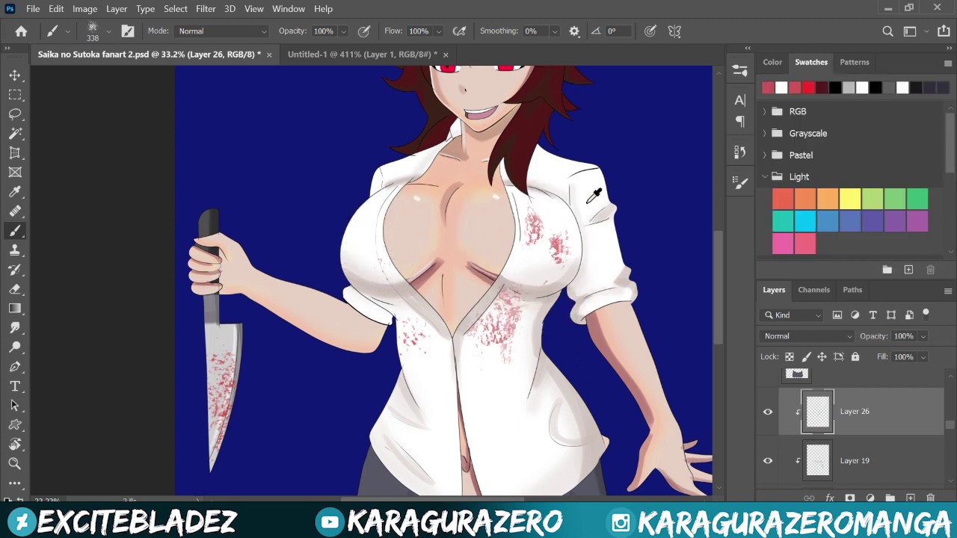
{"action": "scroll", "coordinate": [601, 239], "scroll_direction": "down", "scroll_amount": 1}
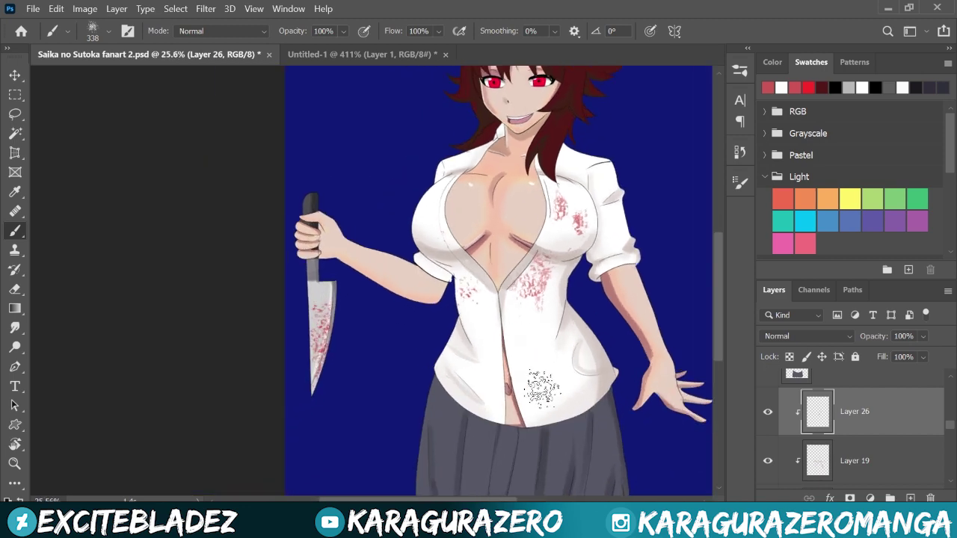
{"action": "left_click", "coordinate": [92, 31]}
{"action": "left_click", "coordinate": [45, 232]}
{"action": "left_click", "coordinate": [373, 224]}
{"action": "scroll", "coordinate": [764, 467], "scroll_direction": "down", "scroll_amount": 2}
{"action": "scroll", "coordinate": [449, 307], "scroll_direction": "down", "scroll_amount": 2}
{"action": "scroll", "coordinate": [534, 331], "scroll_direction": "up", "scroll_amount": 3}
Paint red scatter and a large textured blood stain on the lower shirt
{"action": "key", "text": "e"}
{"action": "key", "text": "l"}
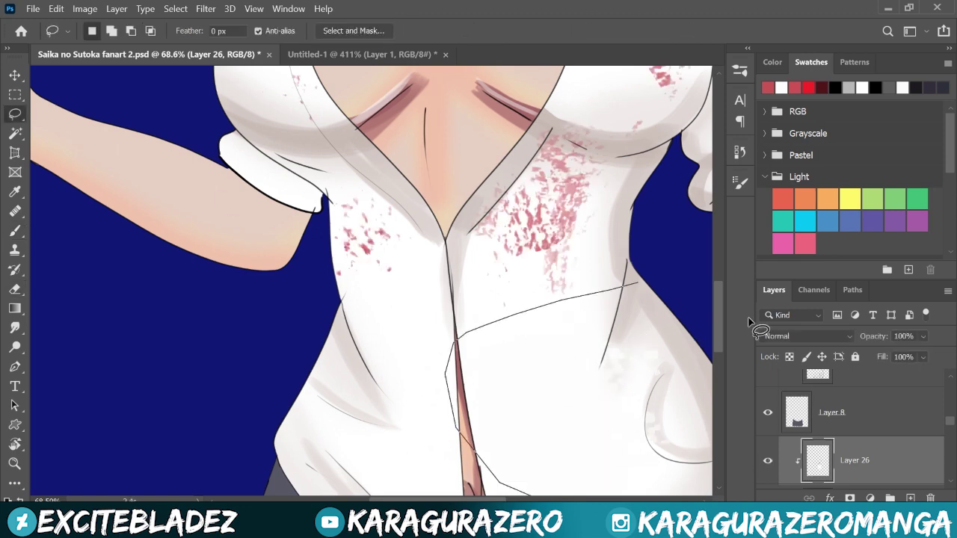
{"action": "left_click", "coordinate": [772, 62]}
{"action": "key", "text": "b"}
{"action": "left_click_drag", "start_coordinate": [583, 366], "coordinate": [635, 389]}
{"action": "left_click", "coordinate": [93, 30]}
{"action": "left_click", "coordinate": [145, 175]}
{"action": "left_click_drag", "start_coordinate": [508, 314], "coordinate": [594, 404]}
Add a new layer and smear pale blood over the chest
{"action": "scroll", "coordinate": [594, 404], "scroll_direction": "down", "scroll_amount": 5}
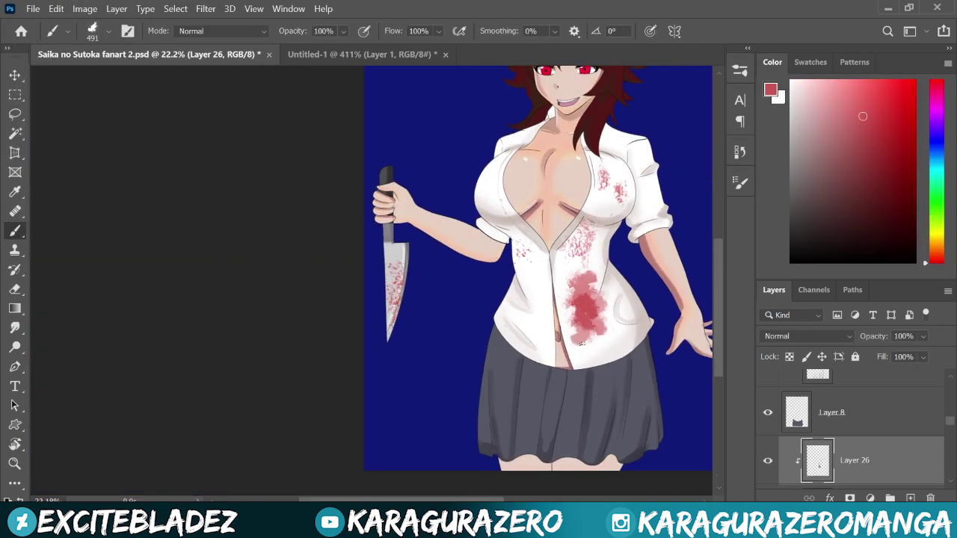
{"action": "scroll", "coordinate": [455, 237], "scroll_direction": "down", "scroll_amount": 2}
{"action": "scroll", "coordinate": [455, 238], "scroll_direction": "up", "scroll_amount": 3}
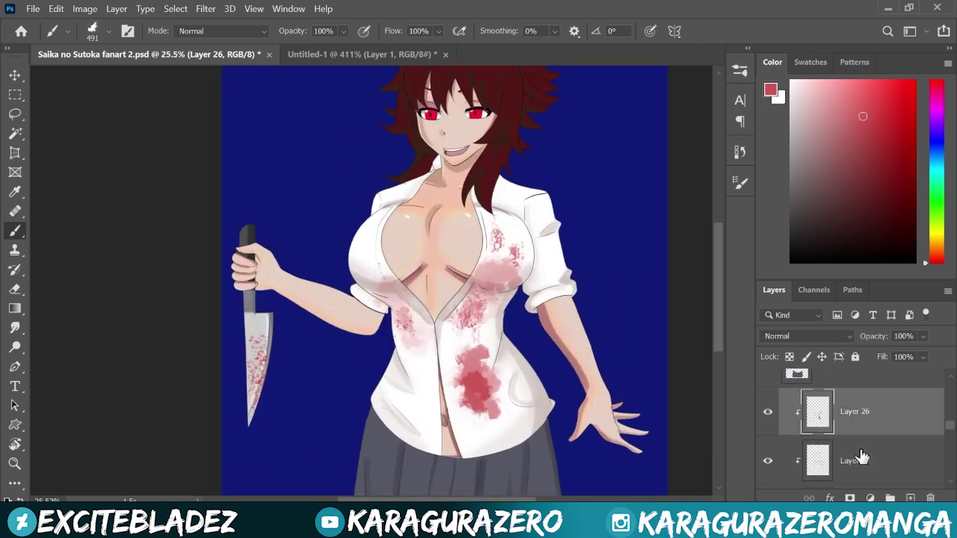
{"action": "key", "text": "ctrl+shift+alt+n"}
{"action": "left_click_drag", "start_coordinate": [452, 247], "coordinate": [393, 207]}
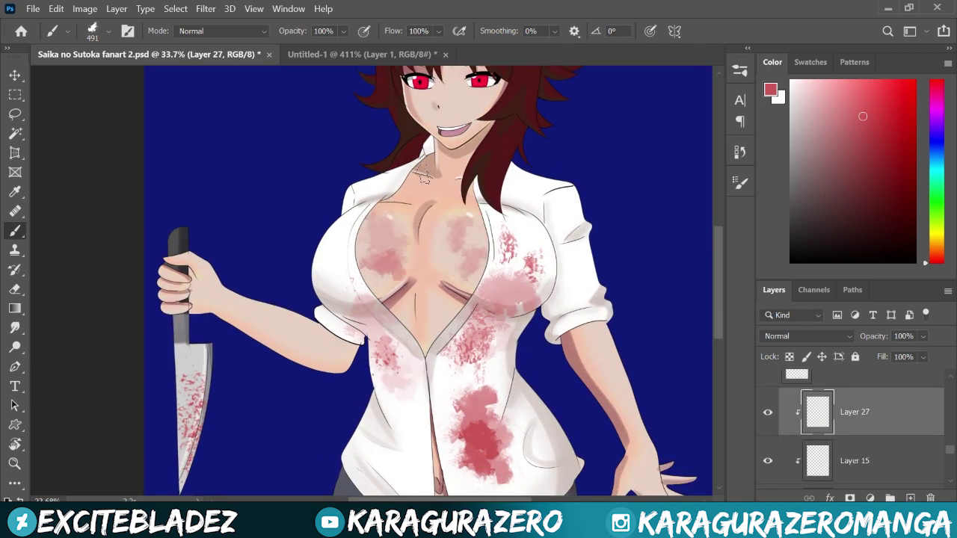
Try a small textured blood stroke on the cheek, then undo it
{"action": "left_click", "coordinate": [92, 30]}
{"action": "left_click", "coordinate": [92, 31]}
{"action": "scroll", "coordinate": [449, 119], "scroll_direction": "up", "scroll_amount": 4}
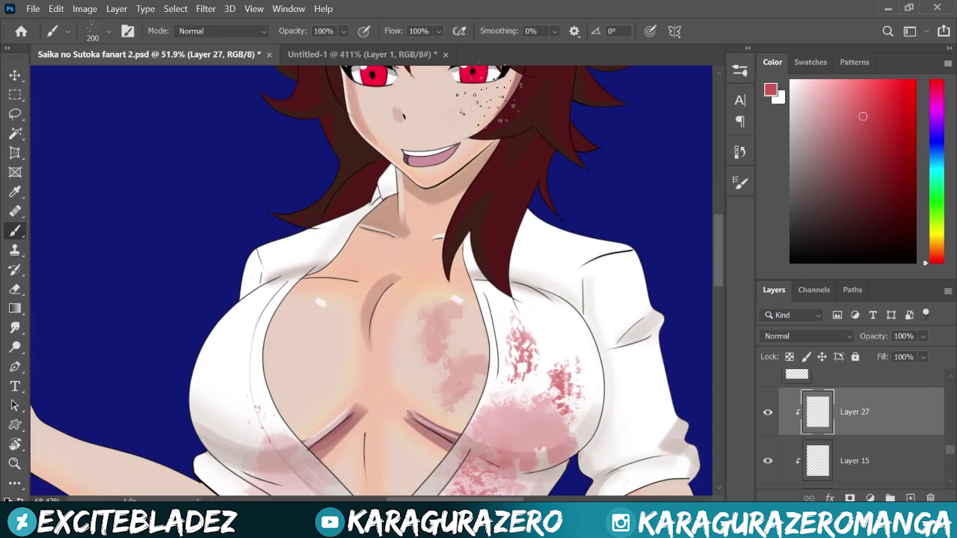
{"action": "left_click", "coordinate": [92, 31]}
{"action": "double_click", "coordinate": [74, 209]}
{"action": "left_click_drag", "start_coordinate": [422, 191], "coordinate": [348, 221]}
{"action": "key", "text": "ctrl+z"}
{"action": "left_click_drag", "start_coordinate": [433, 196], "coordinate": [387, 247]}
{"action": "key", "text": "ctrl+z"}
Speckle fine blood freckles across the nose, cheeks, above the mouth and chin
{"action": "left_click", "coordinate": [92, 31]}
{"action": "double_click", "coordinate": [107, 192]}
{"action": "left_click_drag", "start_coordinate": [358, 172], "coordinate": [254, 194]}
{"action": "left_click_drag", "start_coordinate": [403, 202], "coordinate": [269, 105]}
{"action": "left_click_drag", "start_coordinate": [351, 272], "coordinate": [291, 321]}
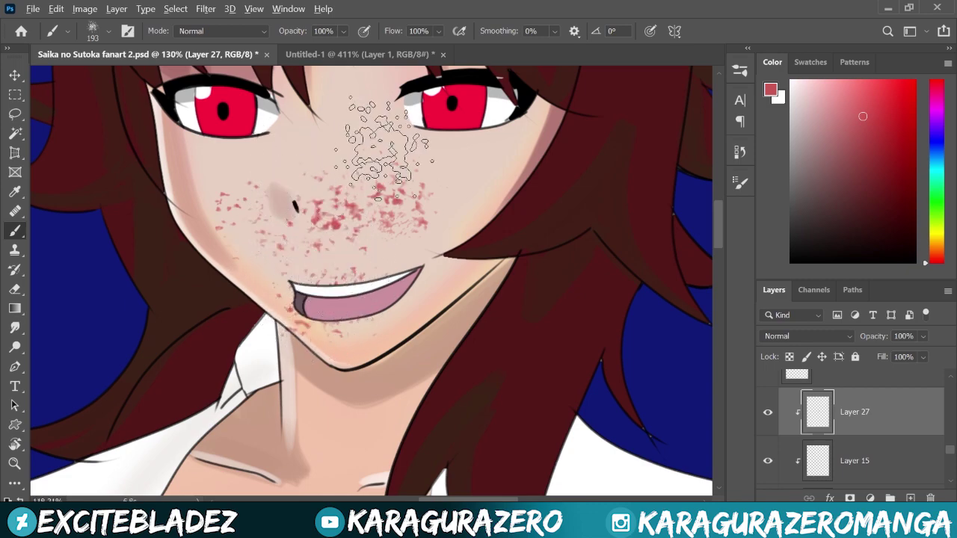
Switch to the eraser and select the knife's blood layer
{"action": "scroll", "coordinate": [366, 150], "scroll_direction": "down", "scroll_amount": 5}
{"action": "key", "text": "e"}
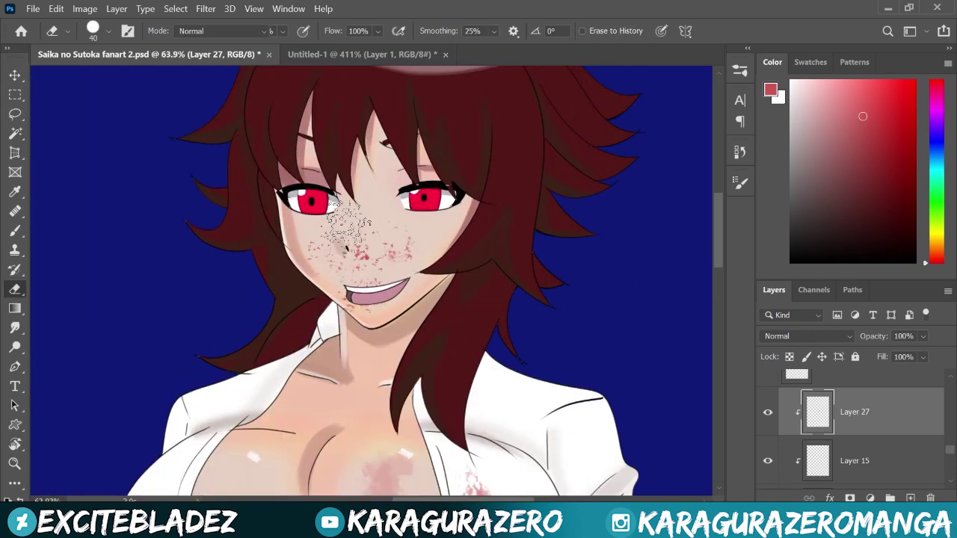
{"action": "scroll", "coordinate": [368, 198], "scroll_direction": "down", "scroll_amount": 2}
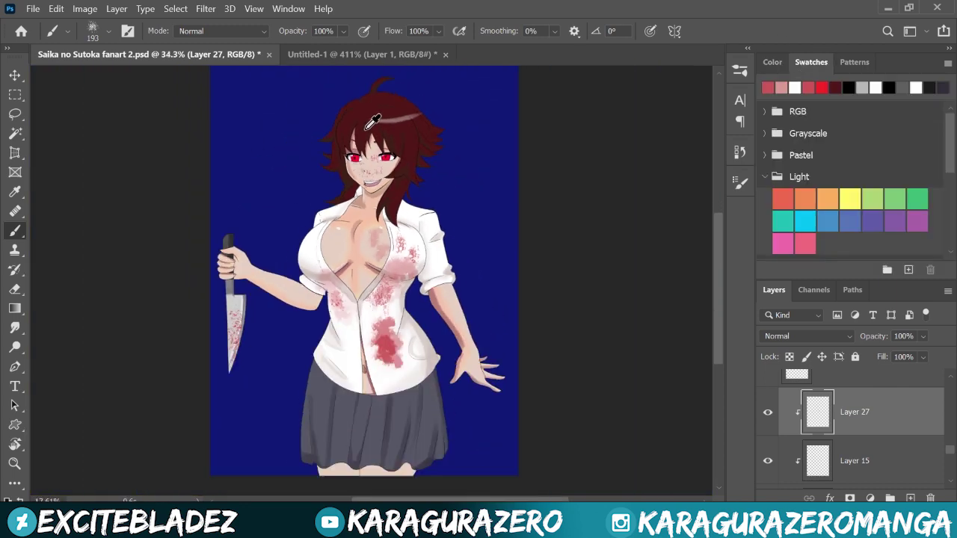
{"action": "scroll", "coordinate": [369, 198], "scroll_direction": "up", "scroll_amount": 1}
{"action": "left_click", "coordinate": [854, 464]}
{"action": "left_click", "coordinate": [92, 30]}
{"action": "scroll", "coordinate": [110, 210], "scroll_direction": "down", "scroll_amount": 3}
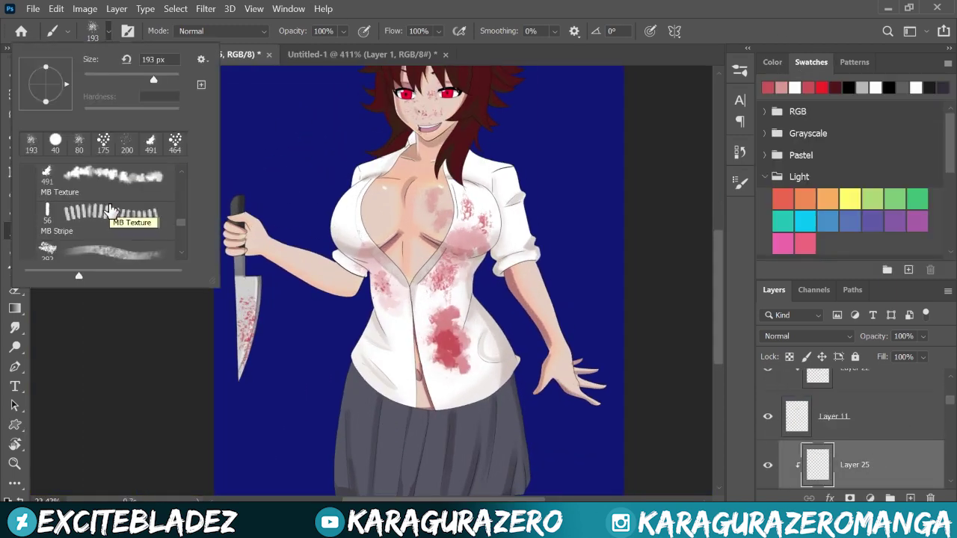
Choose the MB Texture brush and save the document
{"action": "left_click", "coordinate": [109, 206]}
{"action": "scroll", "coordinate": [213, 391], "scroll_direction": "up", "scroll_amount": 1}
{"action": "scroll", "coordinate": [288, 204], "scroll_direction": "down", "scroll_amount": 2}
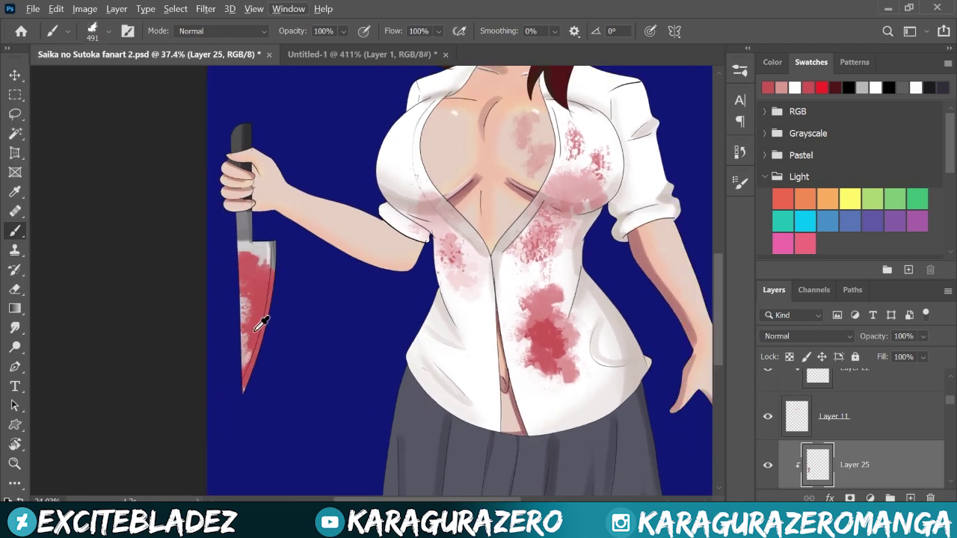
{"action": "key", "text": "ctrl+s"}
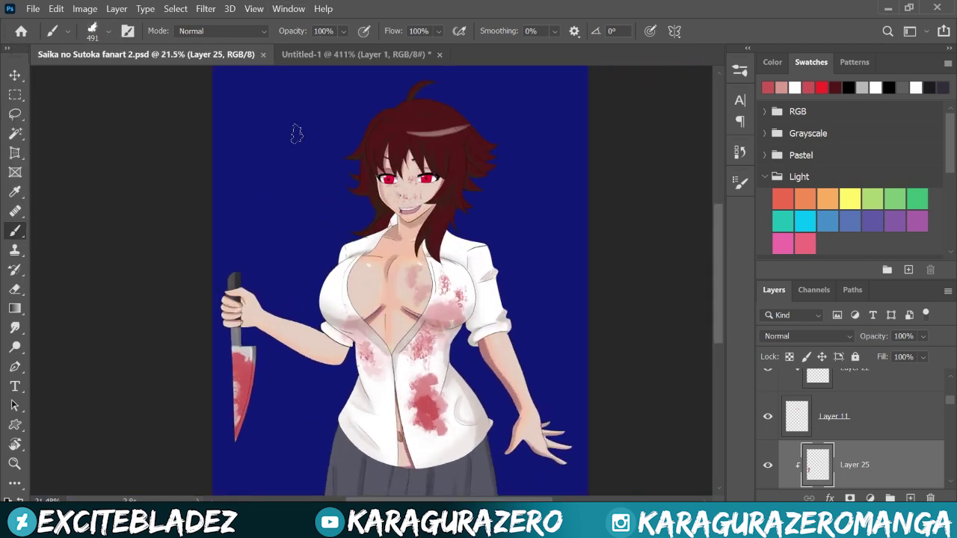
{"action": "scroll", "coordinate": [294, 123], "scroll_direction": "up", "scroll_amount": 1}
{"action": "scroll", "coordinate": [287, 112], "scroll_direction": "down", "scroll_amount": 2}
Choose the 175 px speckle brush and select Layer 27 for more blood
{"action": "right_click", "coordinate": [282, 106]}
{"action": "scroll", "coordinate": [282, 106], "scroll_direction": "down", "scroll_amount": 1}
{"action": "left_click", "coordinate": [800, 423]}
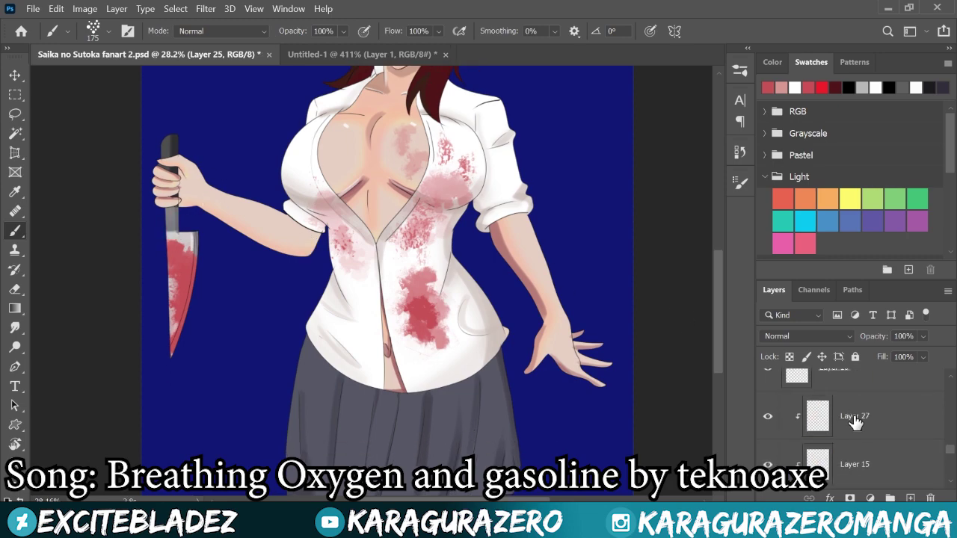
{"action": "left_click", "coordinate": [110, 30]}
{"action": "left_click", "coordinate": [250, 229]}
{"action": "scroll", "coordinate": [299, 232], "scroll_direction": "up", "scroll_amount": 2}
{"action": "scroll", "coordinate": [374, 112], "scroll_direction": "down", "scroll_amount": 2}
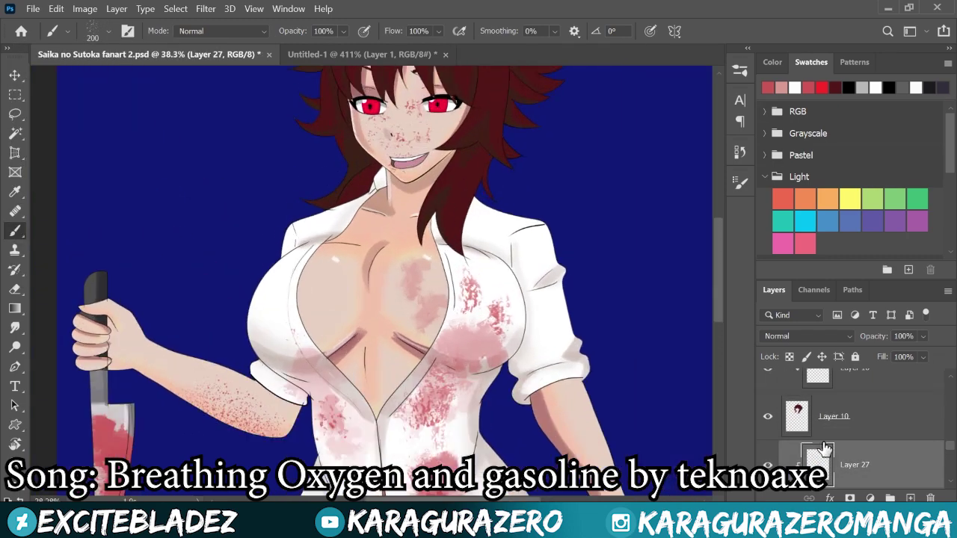
Remove the most recent face freckles and zoom out of the canvas
{"action": "key", "text": "l"}
{"action": "left_click", "coordinate": [56, 8]}
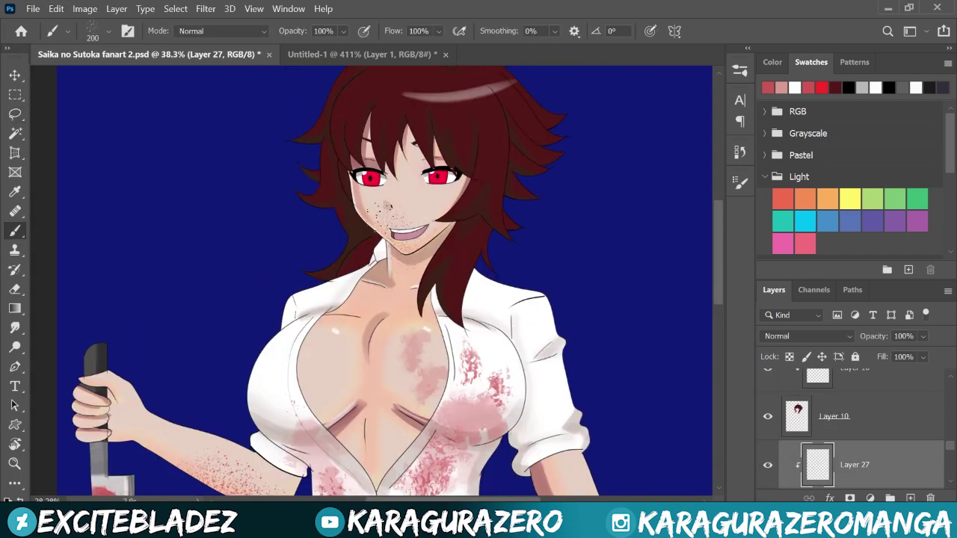
{"action": "scroll", "coordinate": [415, 254], "scroll_direction": "down", "scroll_amount": 2}
{"action": "scroll", "coordinate": [835, 426], "scroll_direction": "down", "scroll_amount": 2}
{"action": "key", "text": "ctrl+minus"}
{"action": "scroll", "coordinate": [835, 438], "scroll_direction": "down", "scroll_amount": 1}
{"action": "scroll", "coordinate": [836, 438], "scroll_direction": "down", "scroll_amount": 2}
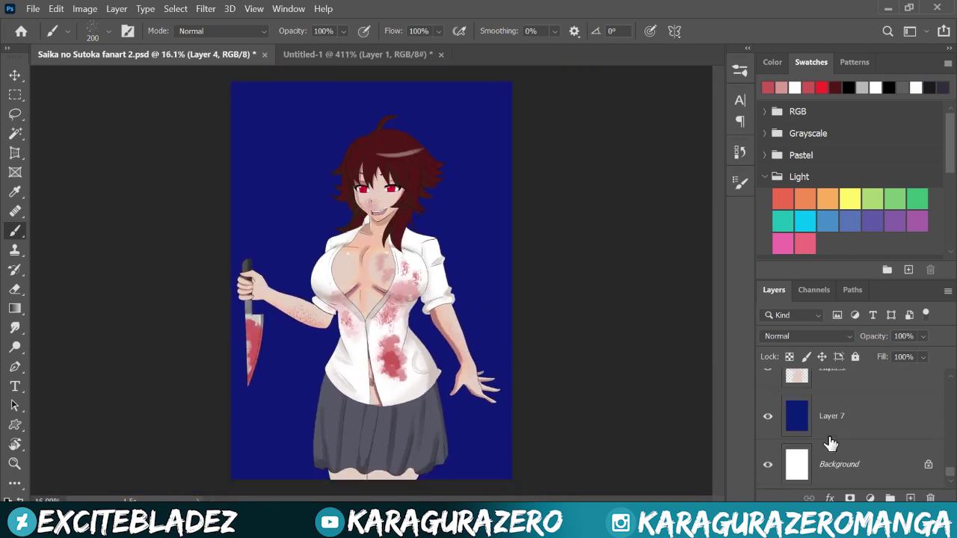
Duplicate the navy background Layer 7 and set the copy's blend mode to Color
{"action": "left_click", "coordinate": [829, 456]}
{"action": "key", "text": "ctrl+j"}
{"action": "left_click", "coordinate": [808, 335]}
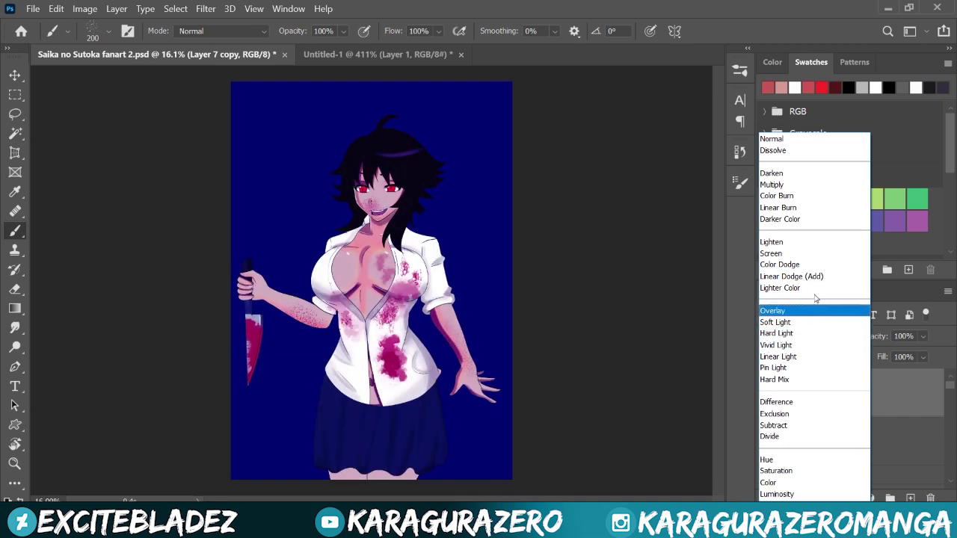
{"action": "left_click", "coordinate": [778, 483]}
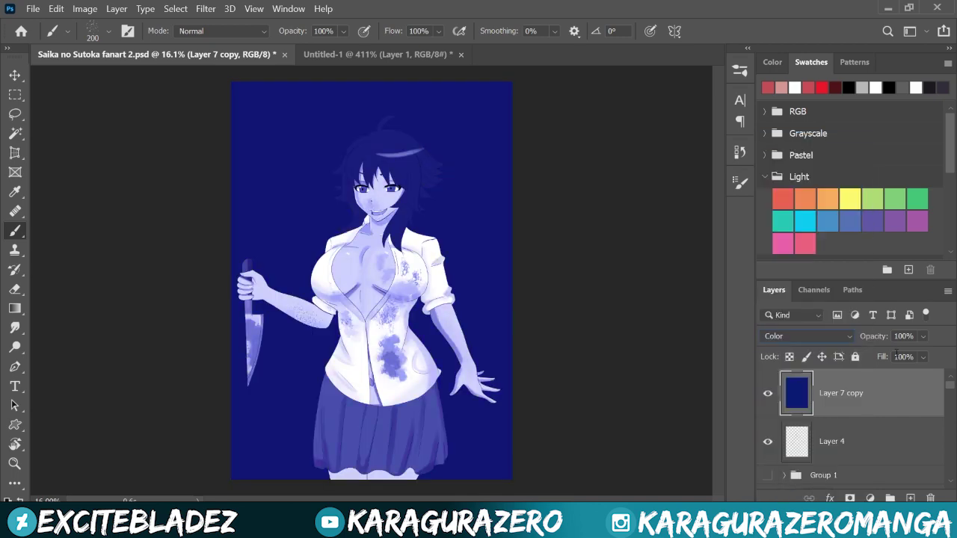
{"action": "scroll", "coordinate": [374, 284], "scroll_direction": "up", "scroll_amount": 2}
Add a new empty layer and set up a 42 px square brush
{"action": "key", "text": "ctrl+shift+alt+n"}
{"action": "left_click", "coordinate": [92, 31]}
{"action": "scroll", "coordinate": [104, 217], "scroll_direction": "down", "scroll_amount": 2}
{"action": "type", "text": "42"}
{"action": "key", "text": "Return"}
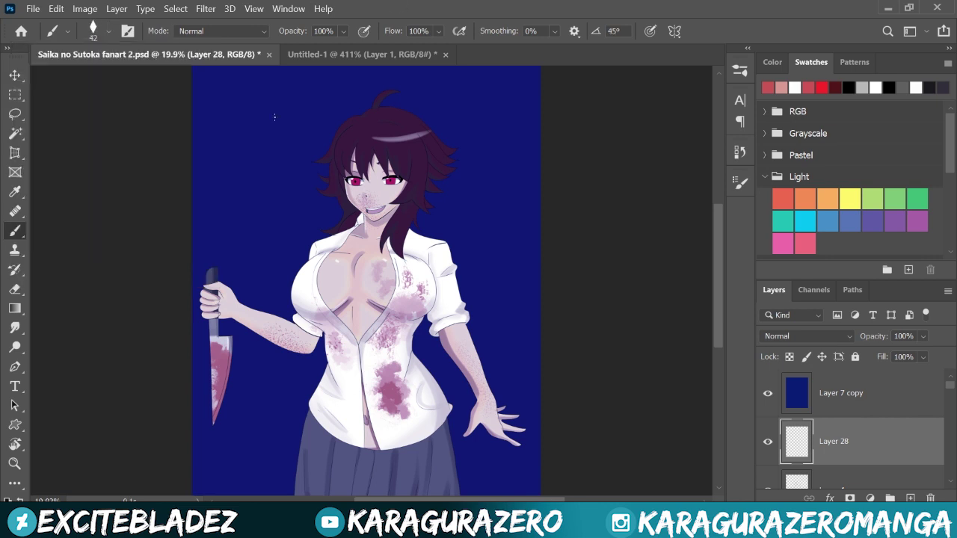
{"action": "left_click", "coordinate": [773, 62]}
{"action": "scroll", "coordinate": [311, 390], "scroll_direction": "down", "scroll_amount": 5}
{"action": "scroll", "coordinate": [312, 391], "scroll_direction": "down", "scroll_amount": 3}
Move Layer 28 above the Background, then duplicate Layer 7 as a reduced-opacity Multiply overlay
{"action": "left_click_drag", "start_coordinate": [833, 441], "coordinate": [850, 396]}
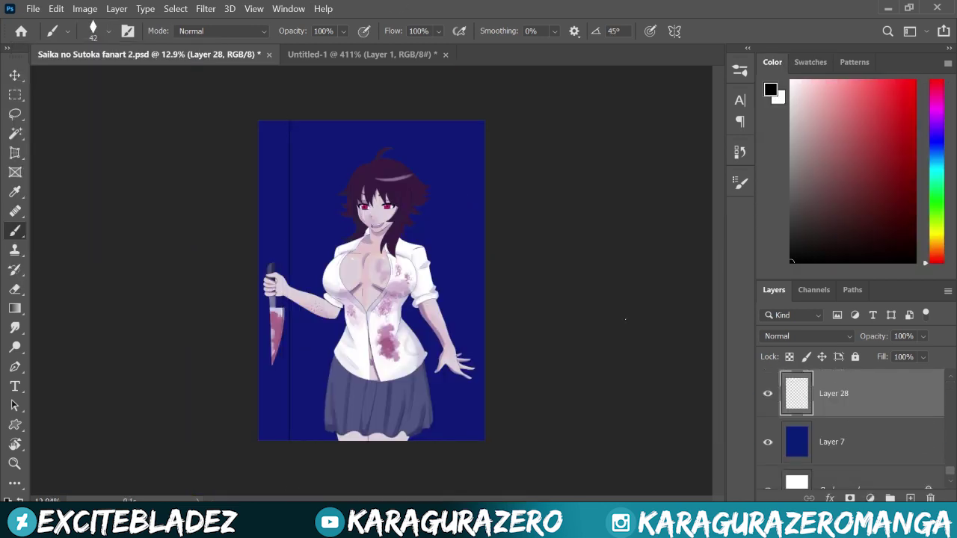
{"action": "scroll", "coordinate": [656, 202], "scroll_direction": "up", "scroll_amount": 2}
{"action": "left_click", "coordinate": [832, 442]}
{"action": "key", "text": "ctrl+j"}
{"action": "mouse_move", "coordinate": [904, 354]}
{"action": "left_mouse_down"}
{"action": "mouse_move", "coordinate": [948, 354]}
{"action": "mouse_move", "coordinate": [905, 355]}
{"action": "left_mouse_up"}
{"action": "left_click", "coordinate": [807, 336]}
{"action": "left_click", "coordinate": [771, 184]}
{"action": "scroll", "coordinate": [399, 150], "scroll_direction": "down", "scroll_amount": 1}
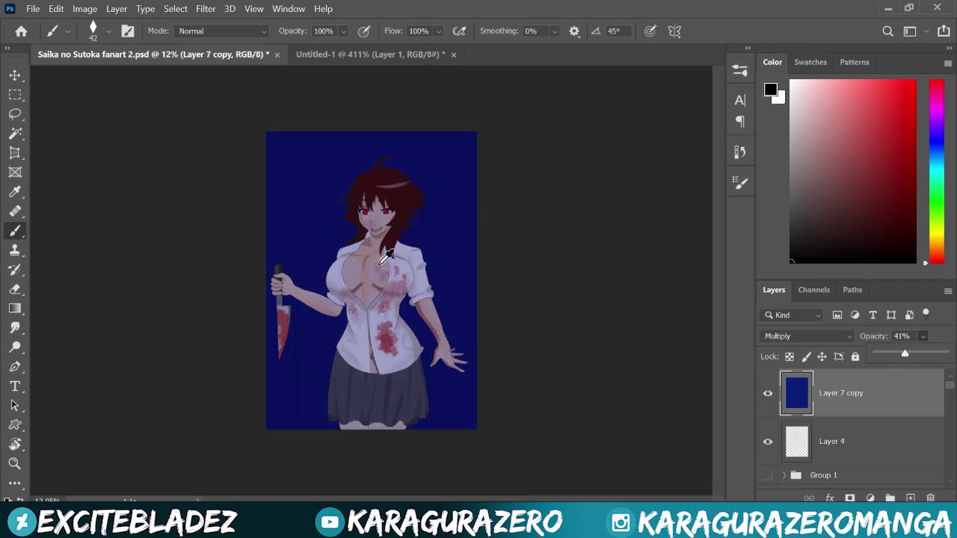